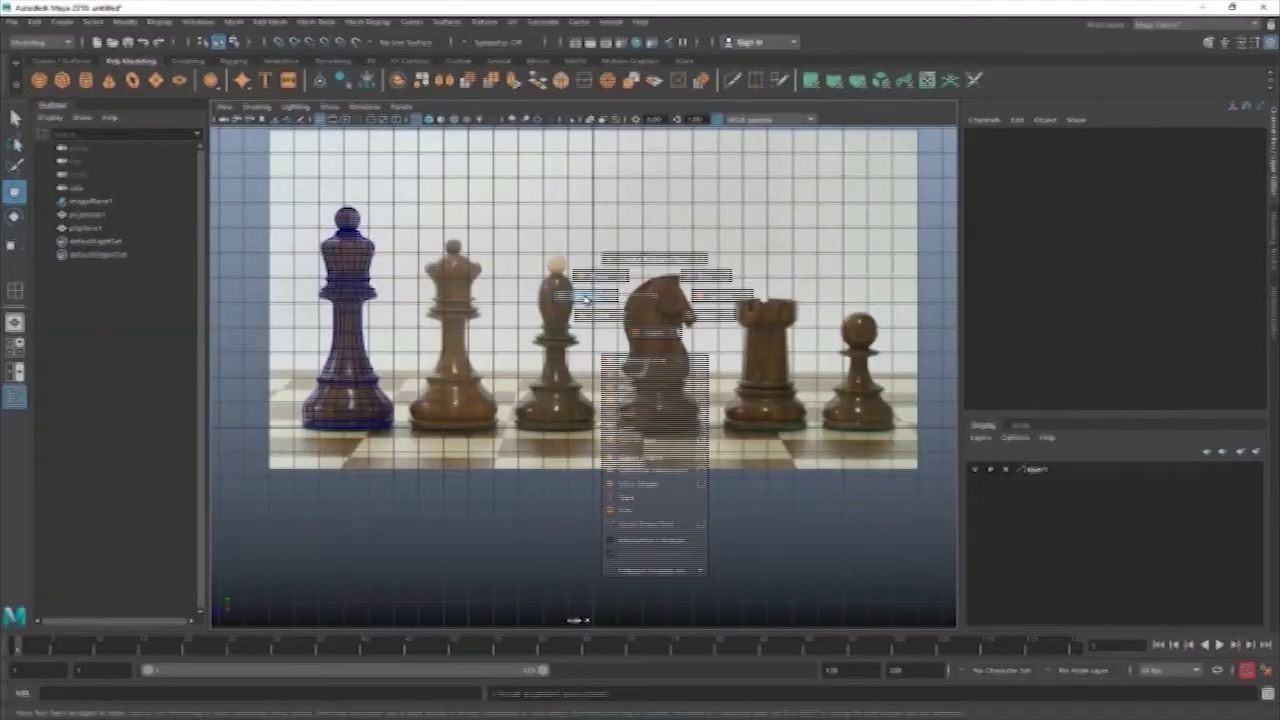
- Create a polygon cylinder and move it to the queen's base in the reference
click(585, 298)
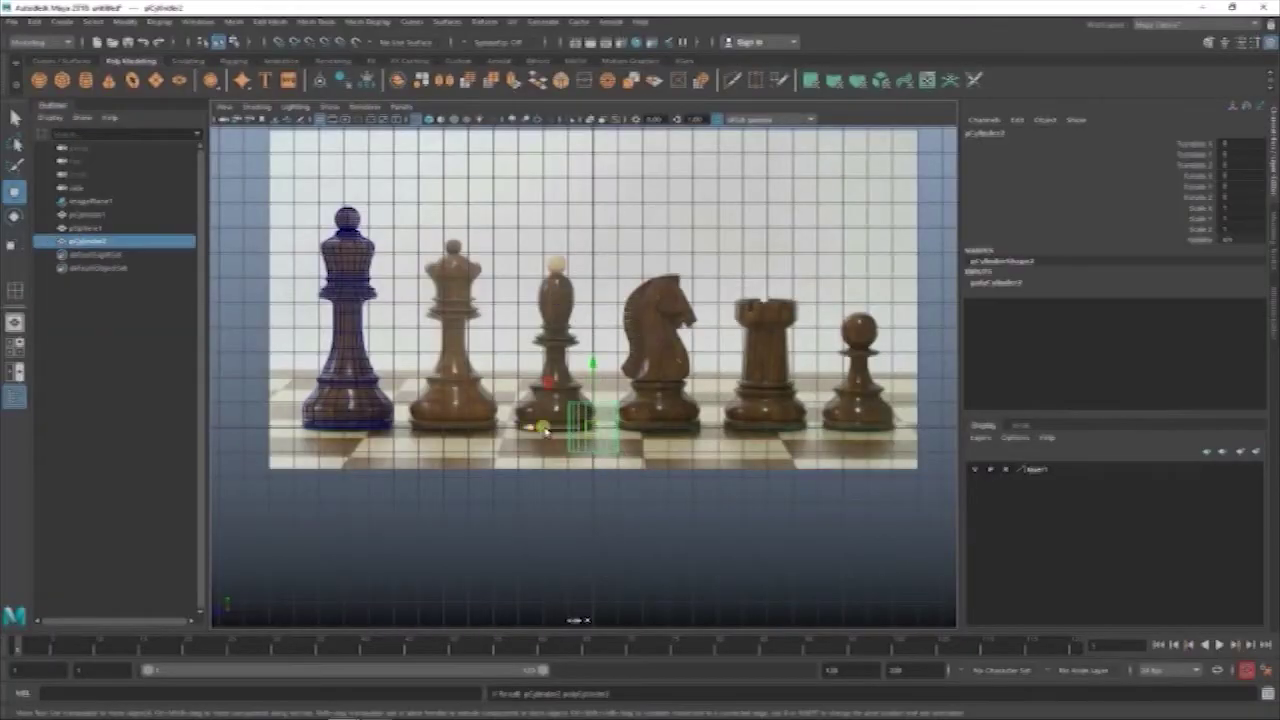
drag(571, 414, 400, 423)
scroll(346, 371, up, 3)
scroll(571, 449, up, 5)
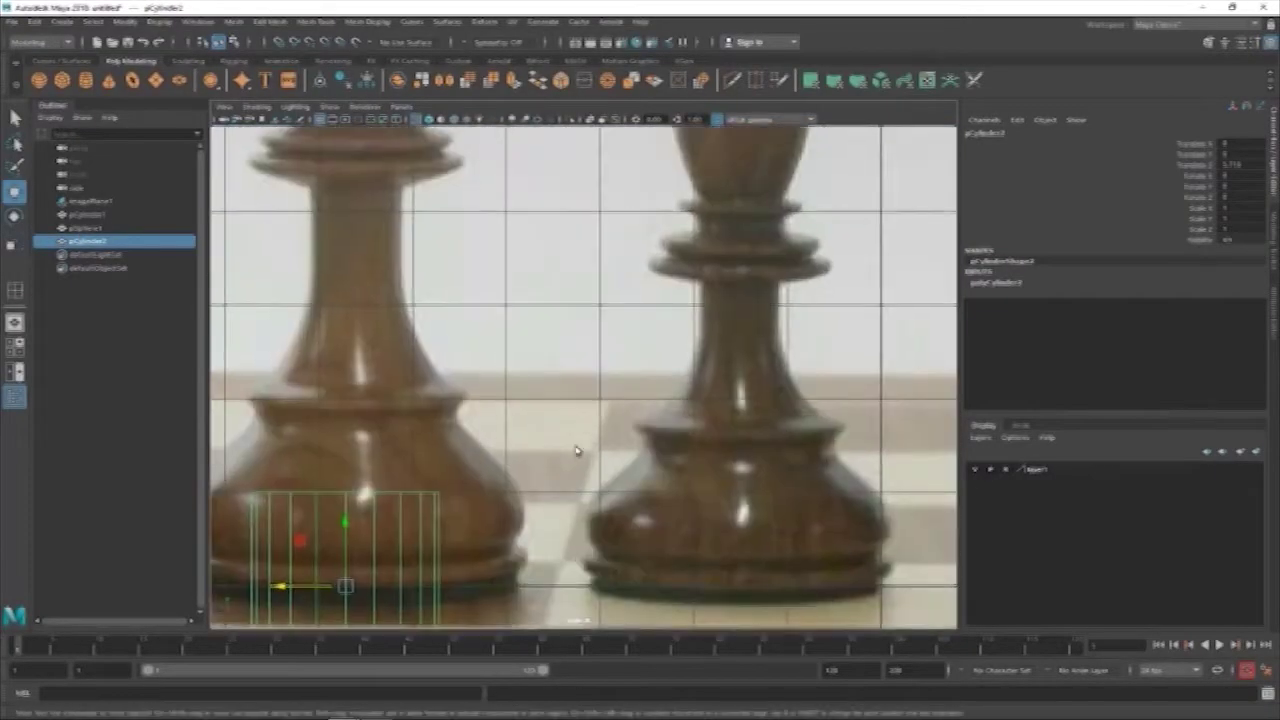
scroll(509, 434, down, 4)
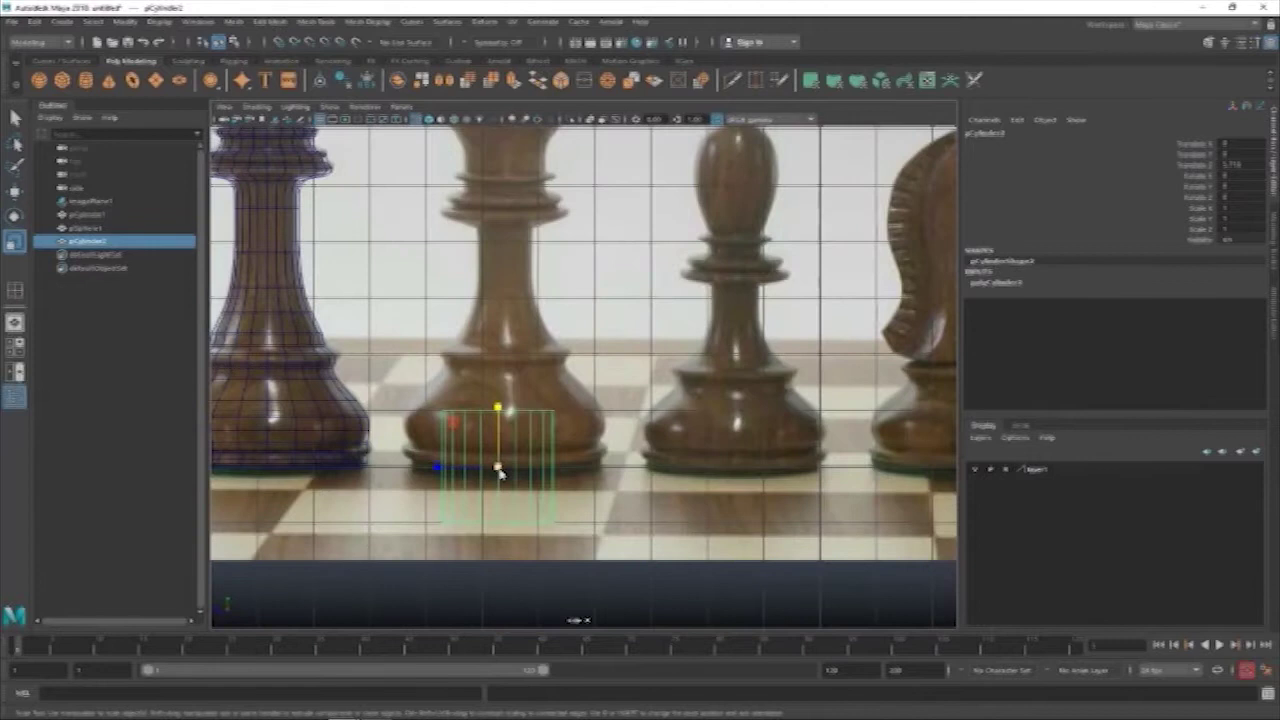
- Flatten and widen the cylinder into a thin disc and check its polyCylinder cap subdivisions
mouse_move(497, 408)
mouse_down()
mouse_move(497, 452)
mouse_move(555, 466)
mouse_up()
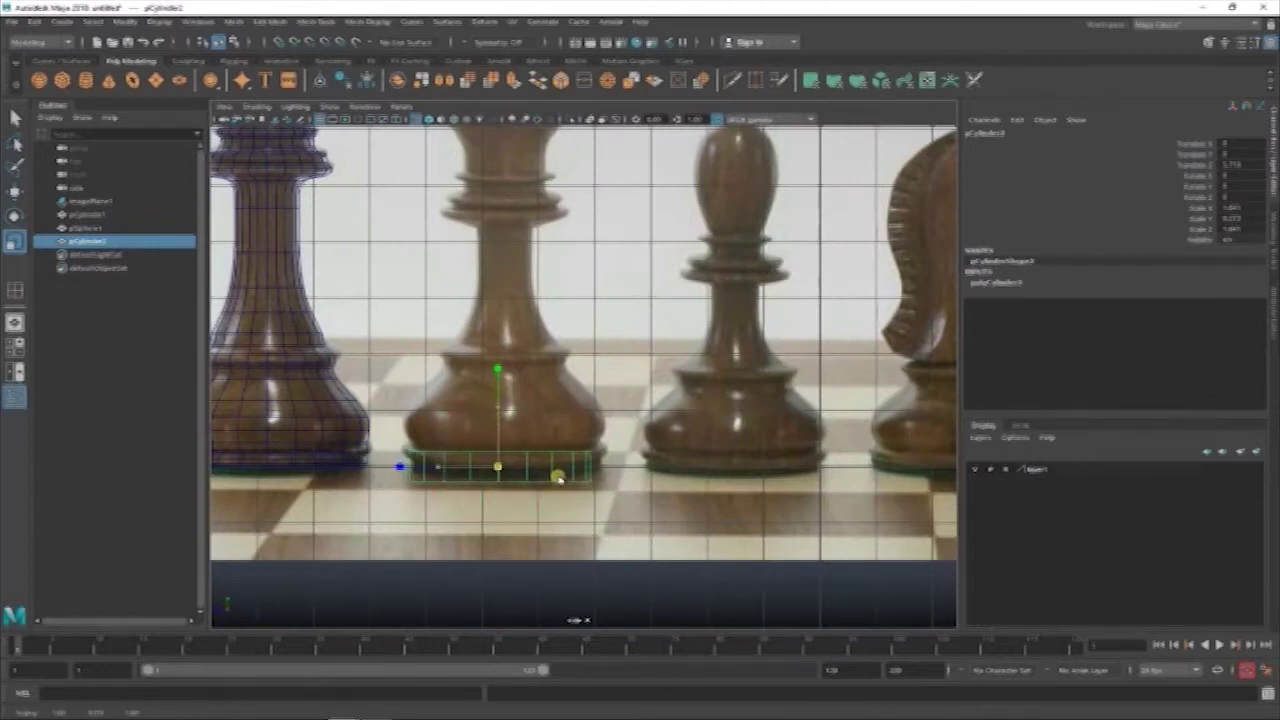
key(w)
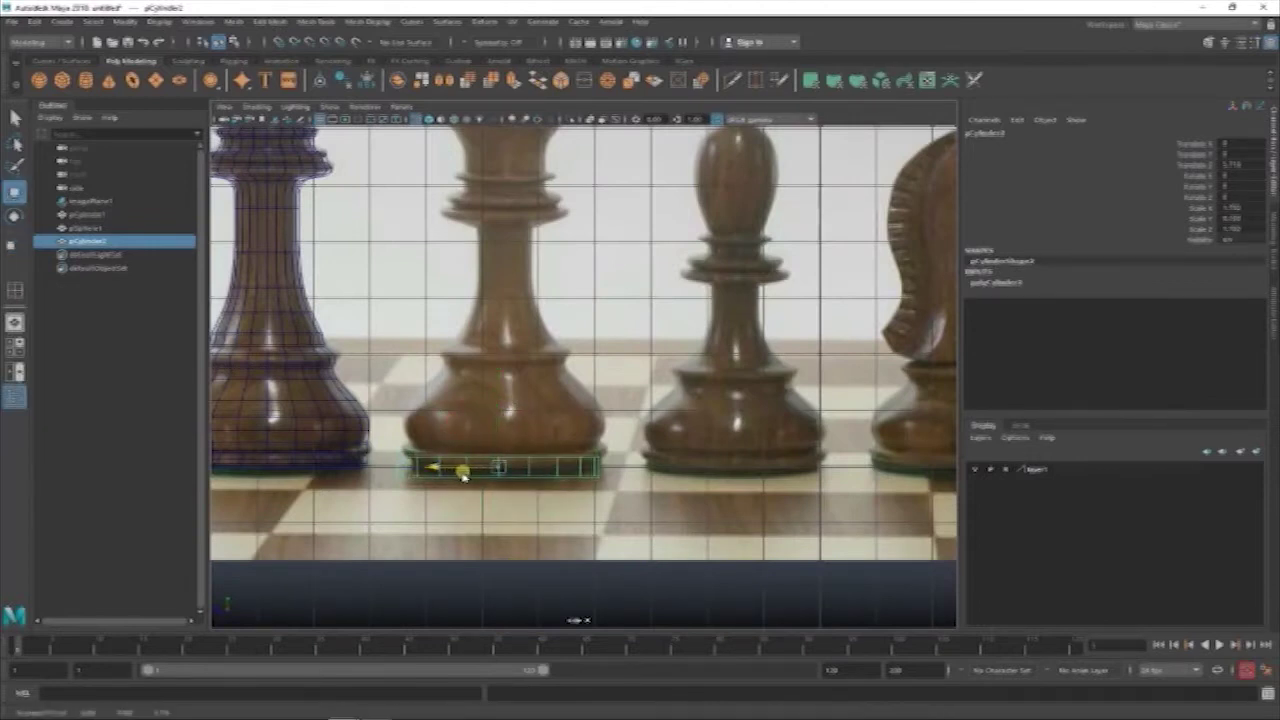
key(t)
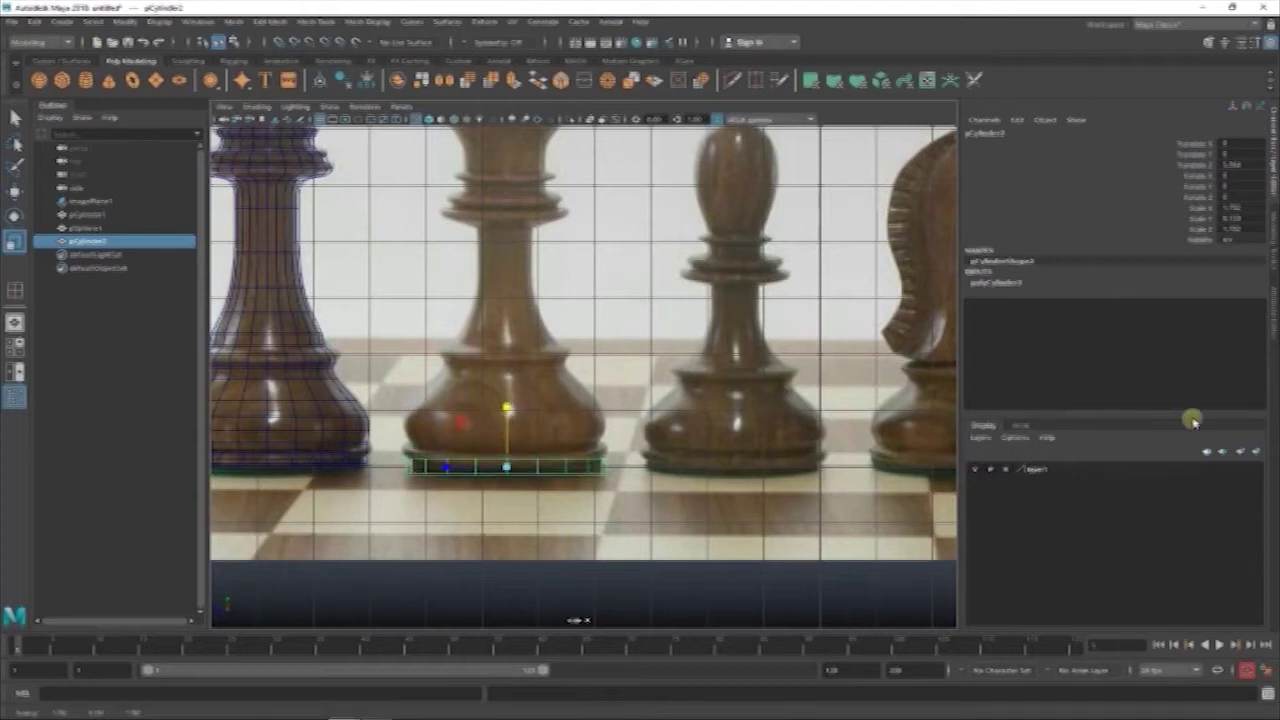
click(1000, 282)
click(1238, 336)
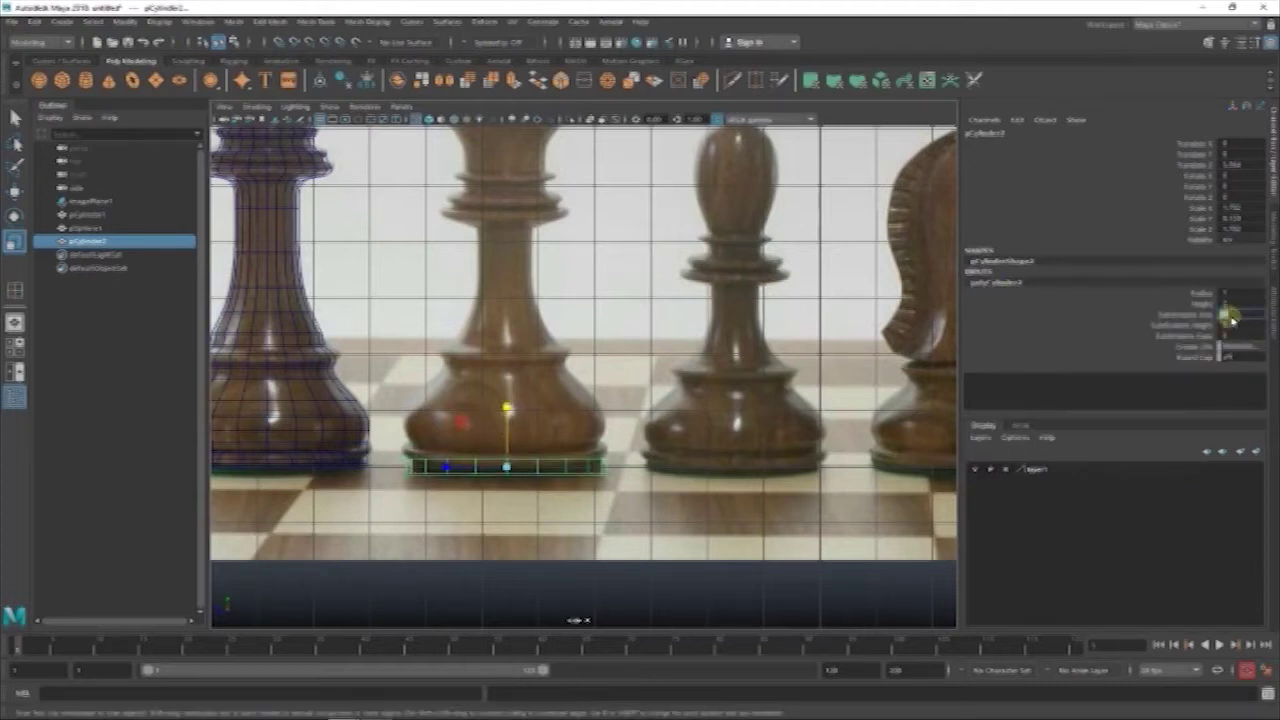
- Reselect the base disc and raise it slightly onto the queen's base
click(520, 434)
click(506, 472)
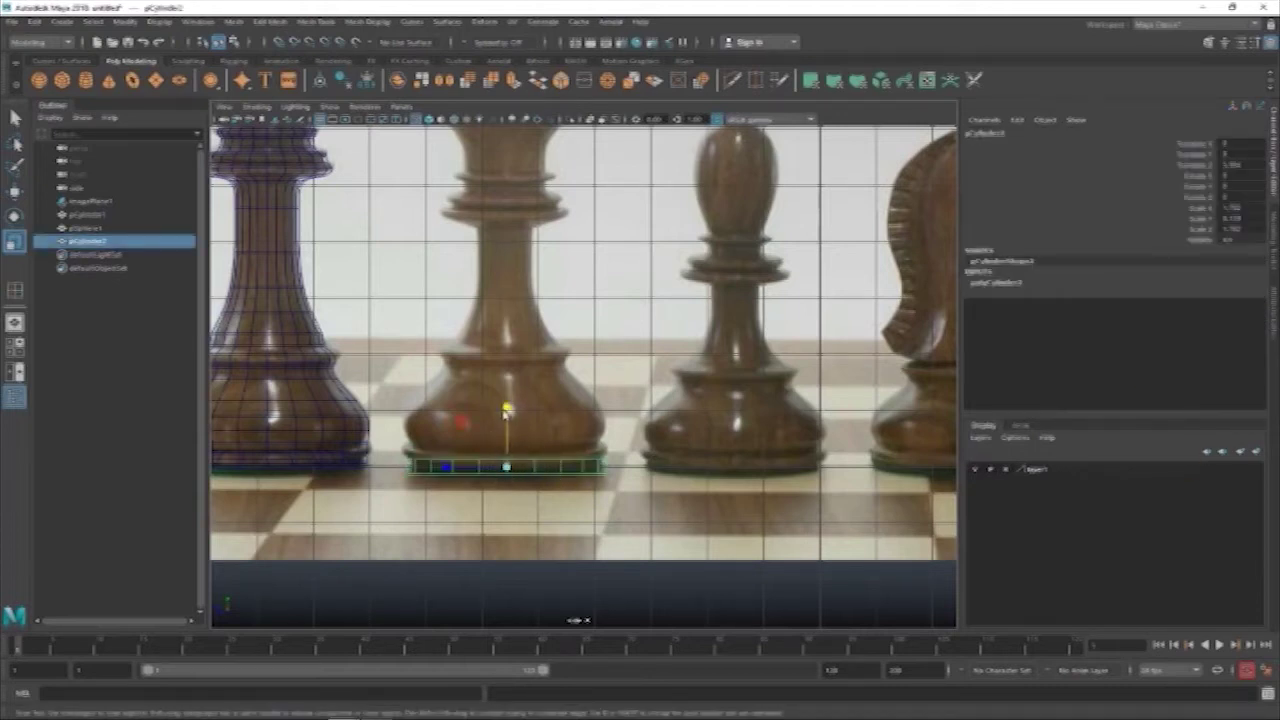
key(w)
drag(505, 406, 505, 402)
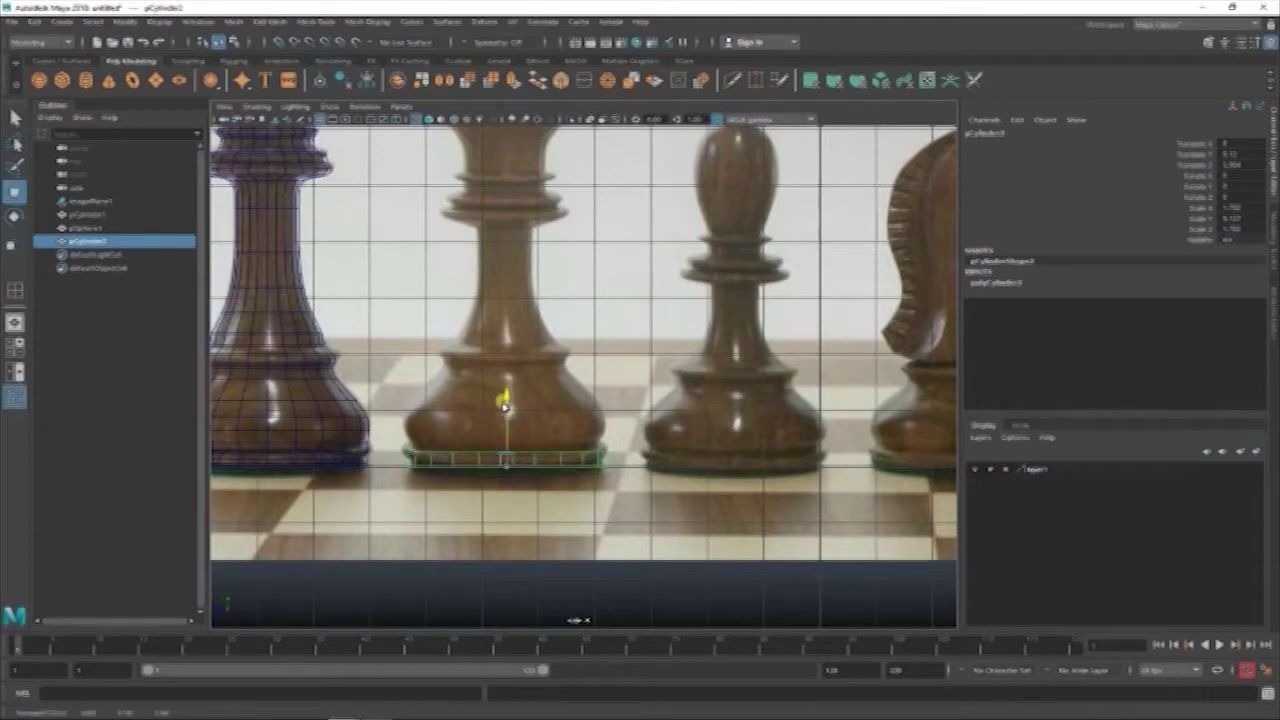
- Reselect the base disc and reposition it at the bottom of the queen
right_click(620, 325)
click(660, 533)
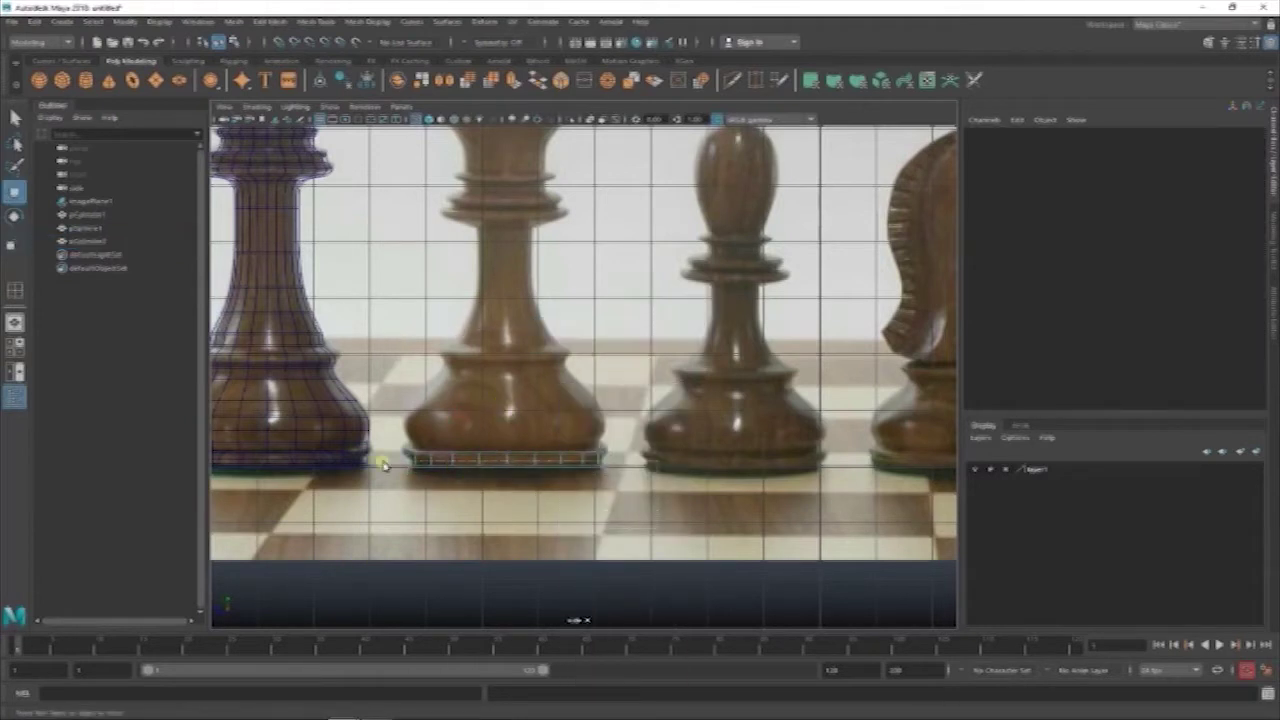
click(408, 461)
key(t)
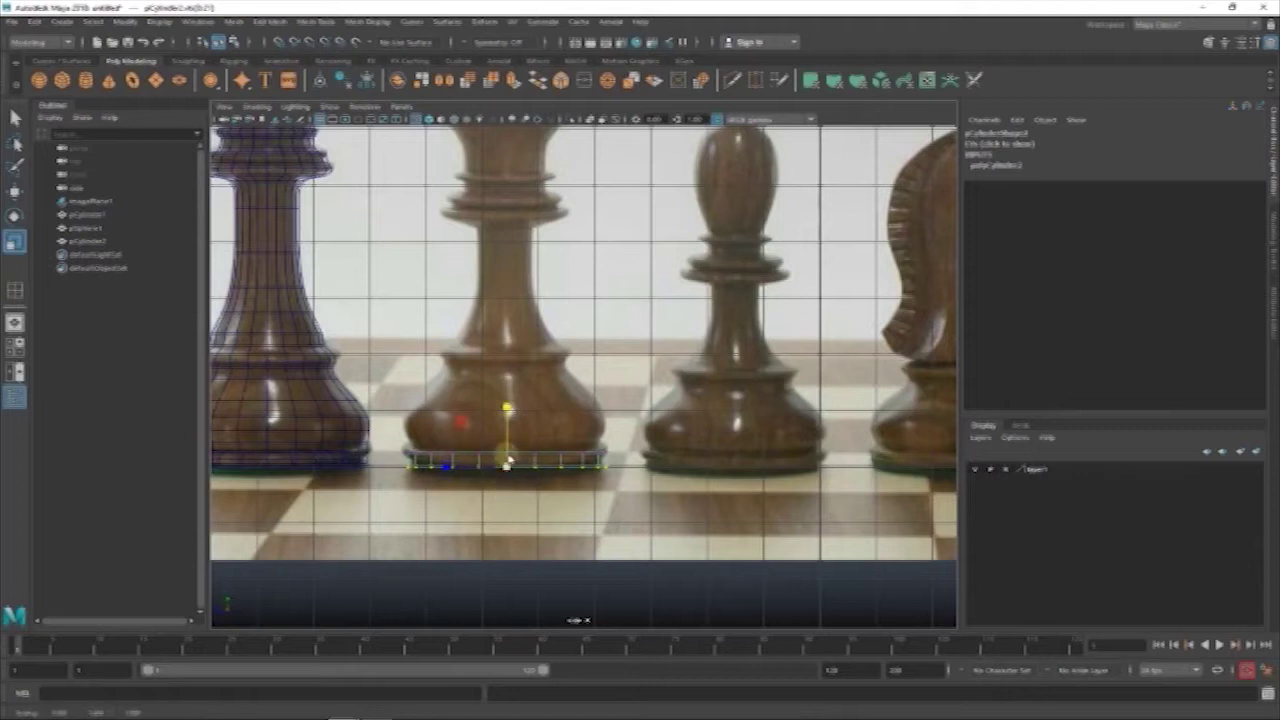
key(w)
drag(505, 405, 500, 482)
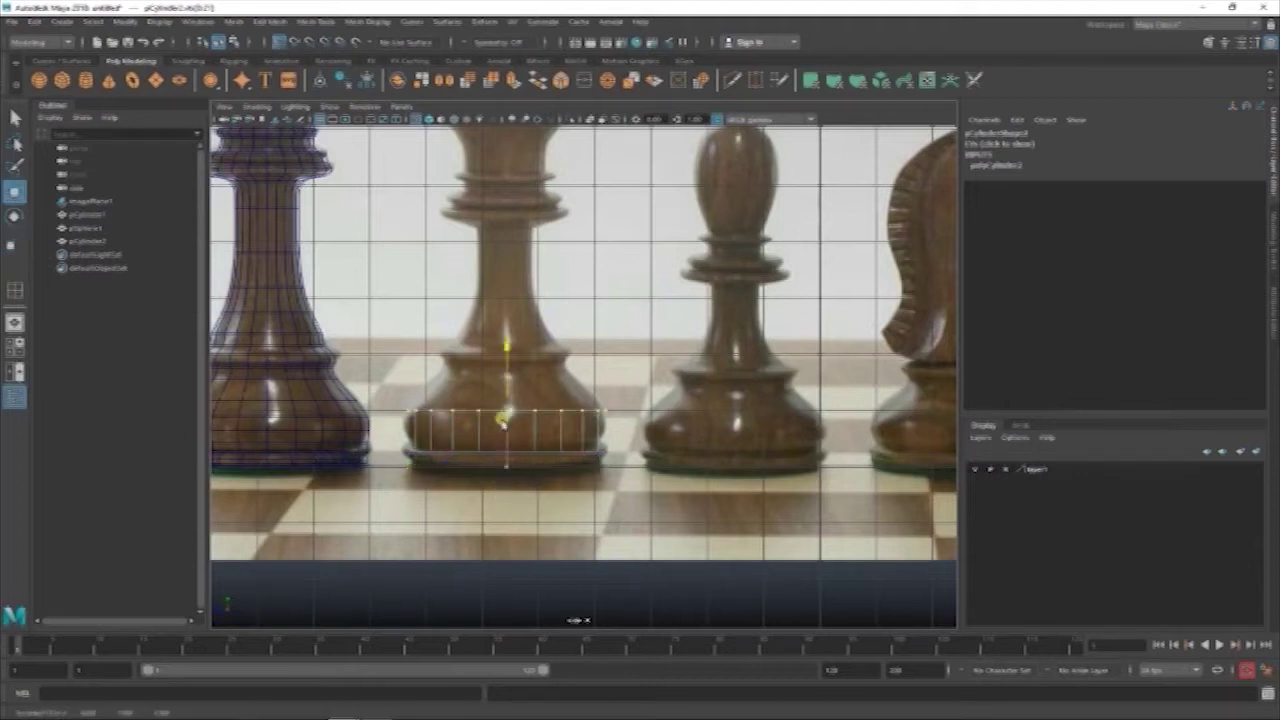
- Select the disc's top face and extrude it upward to thicken the base
right_click(512, 340)
click(594, 302)
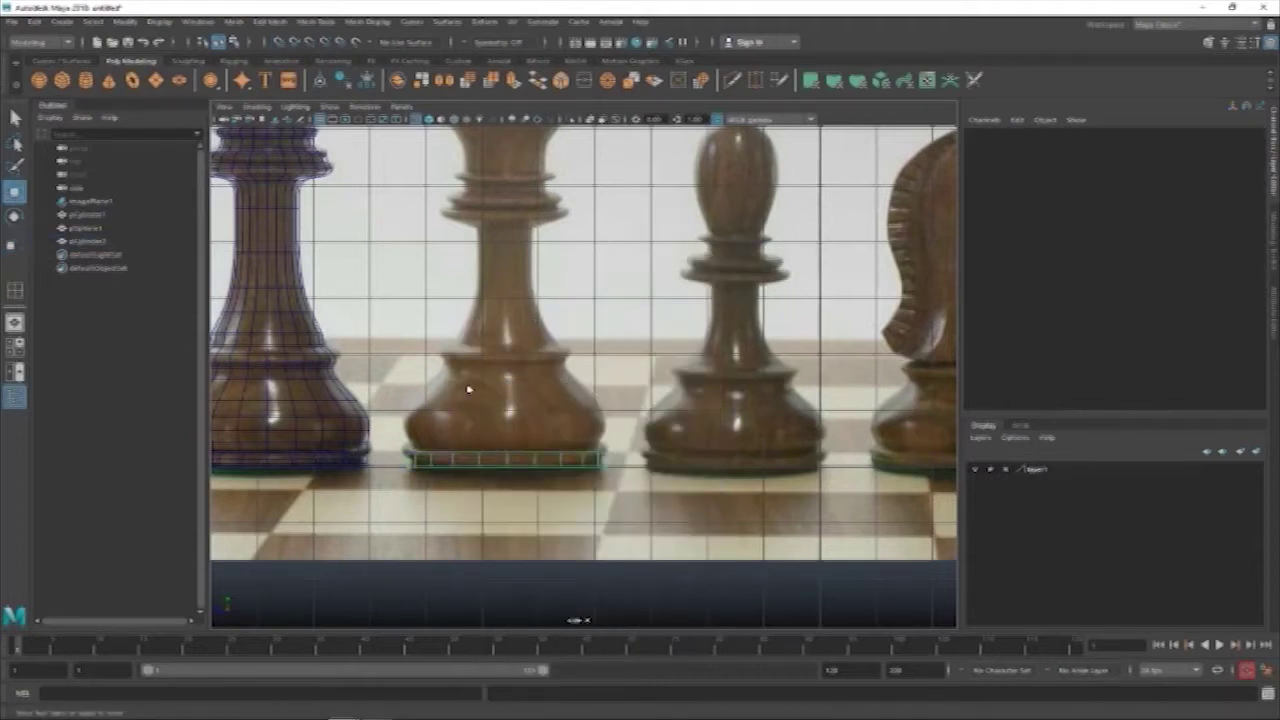
click(452, 449)
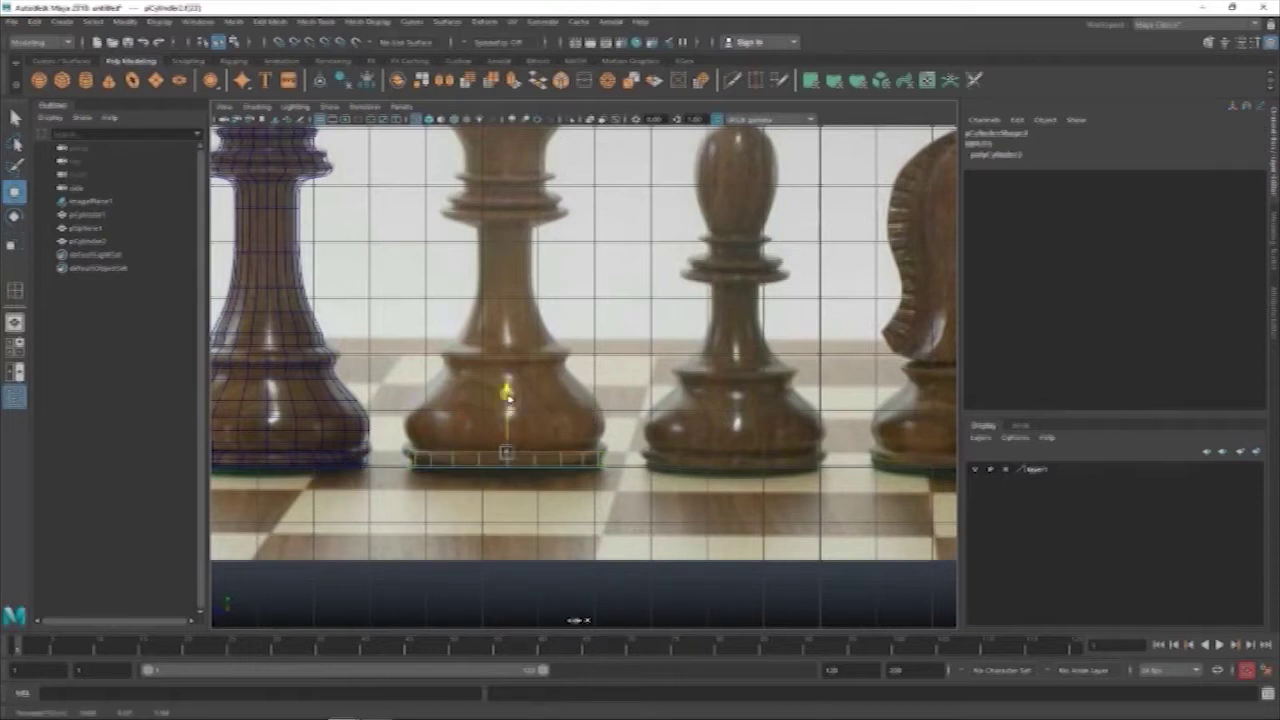
key(ctrl+e)
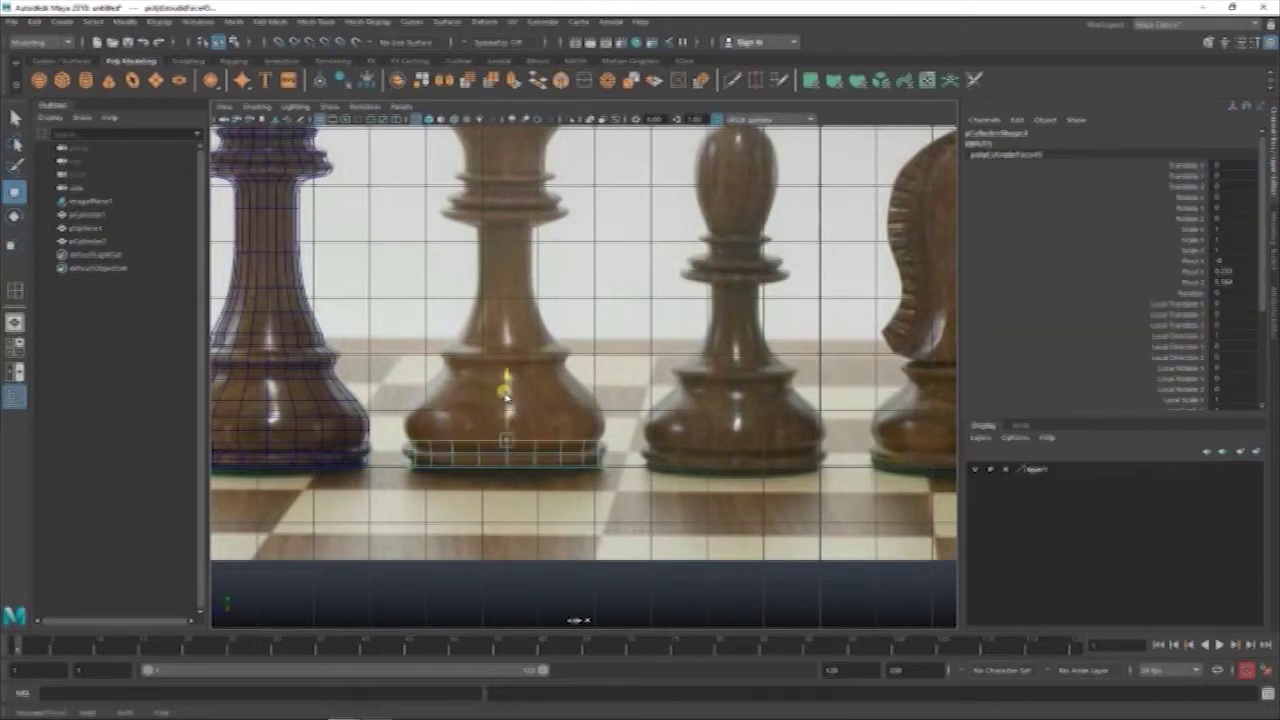
drag(509, 442, 509, 426)
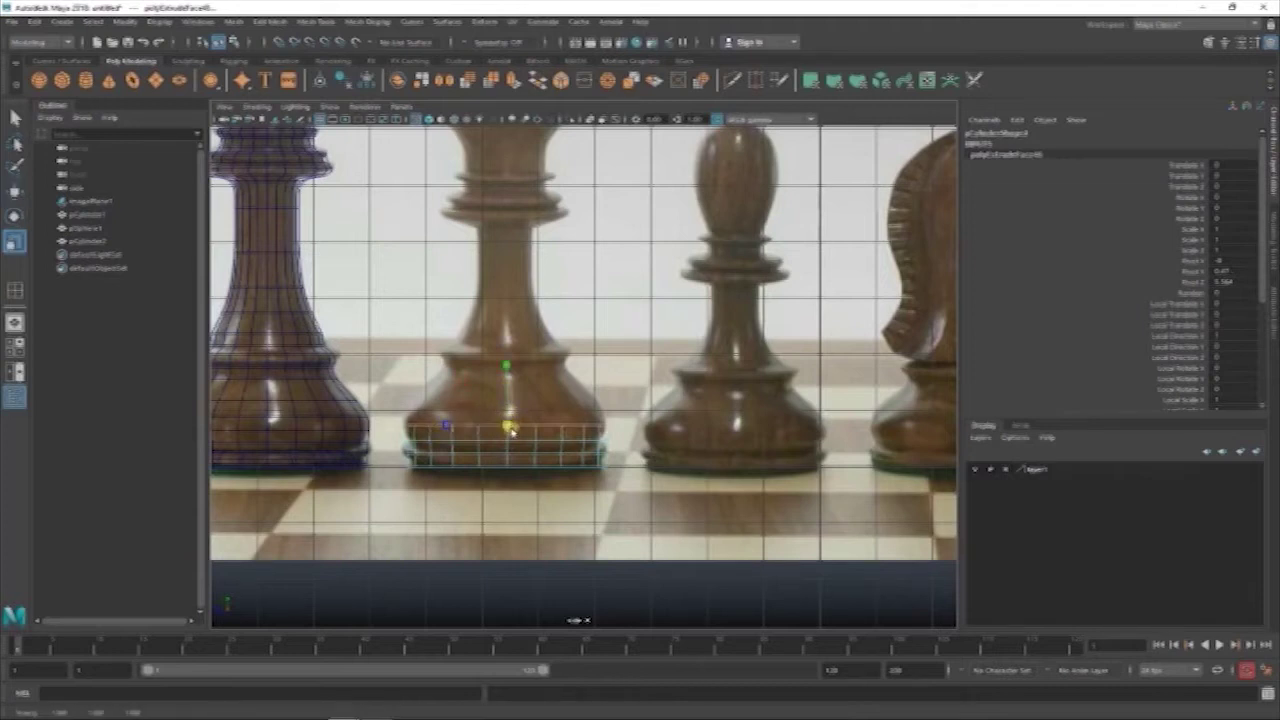
- Add two more extrusions, raising and scaling the top ring to follow the queen's bulge
key(ctrl+e)
drag(510, 428, 497, 415)
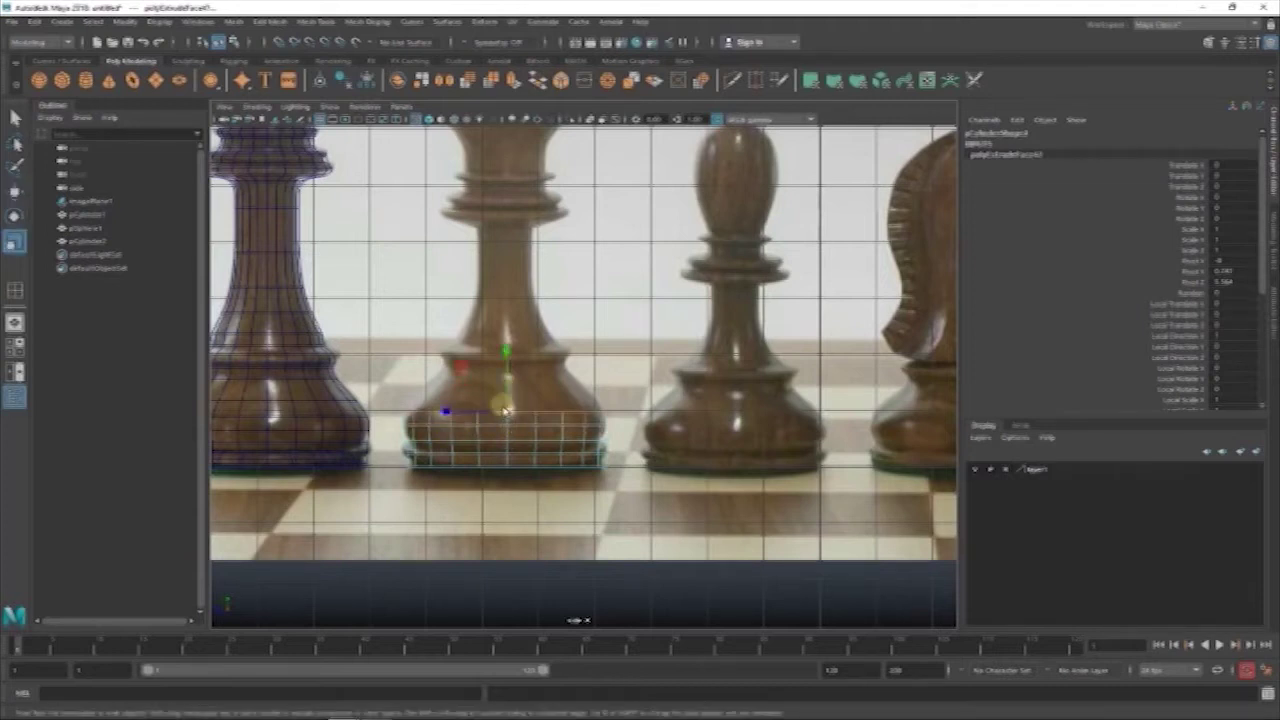
key(ctrl+e)
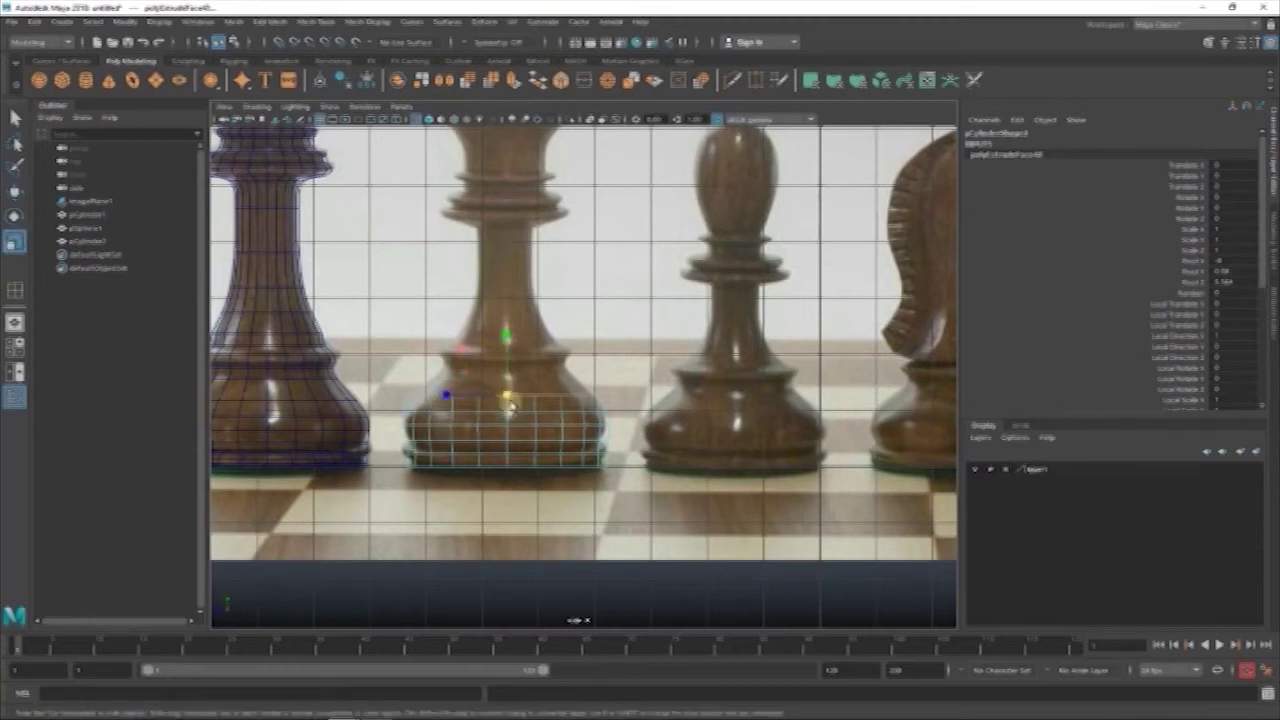
drag(501, 398, 506, 337)
key(r)
key(w)
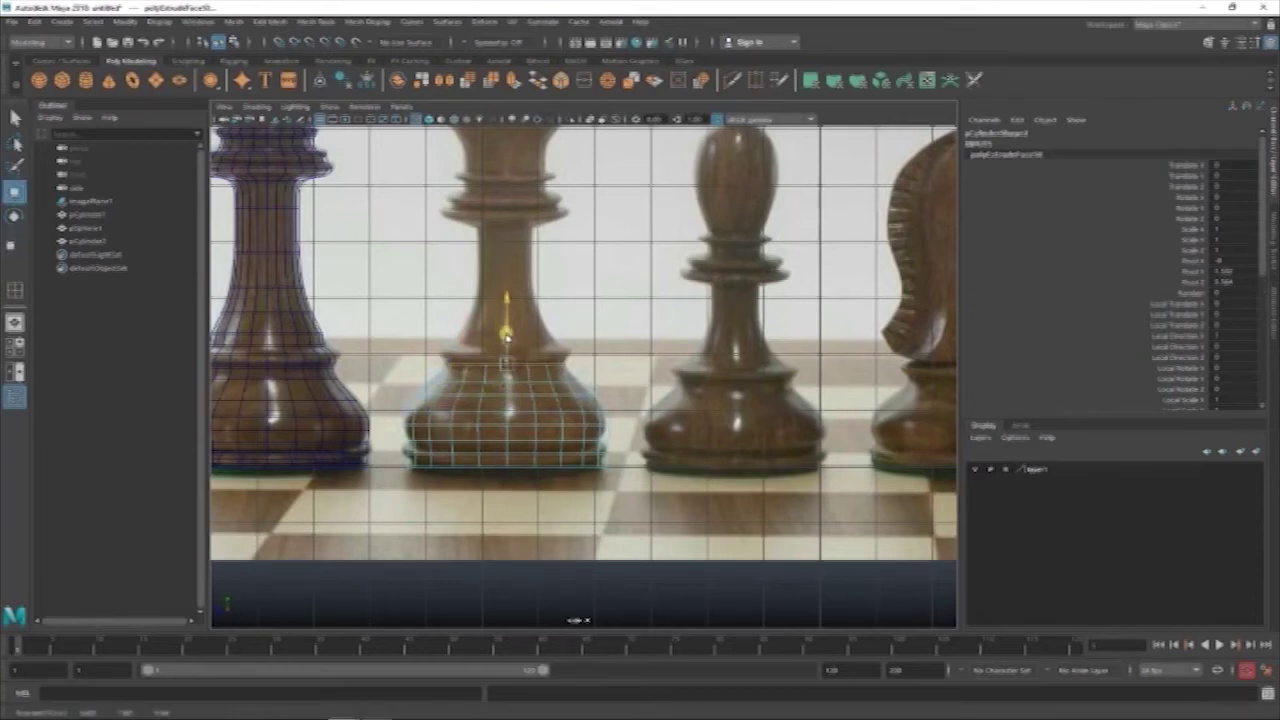
key(r)
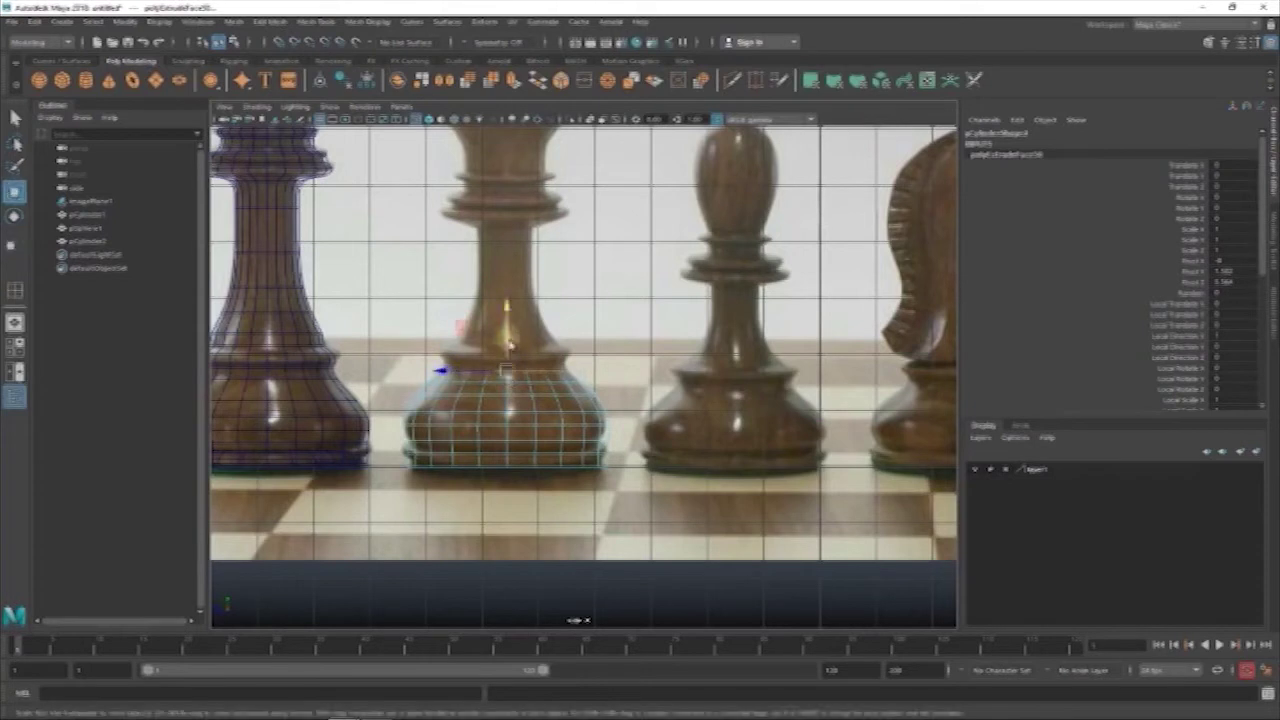
drag(503, 373, 493, 362)
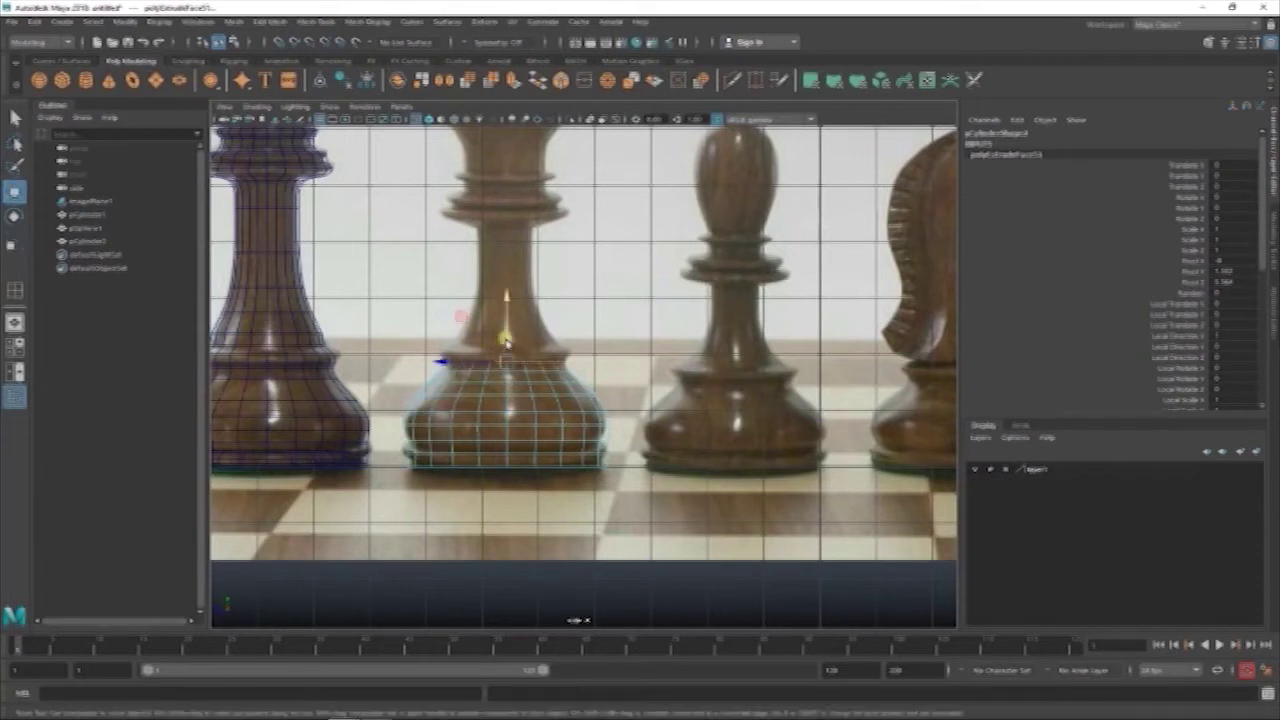
- Frame the top face and raise the ring higher above the base
key(f)
scroll(585, 352, down, 5)
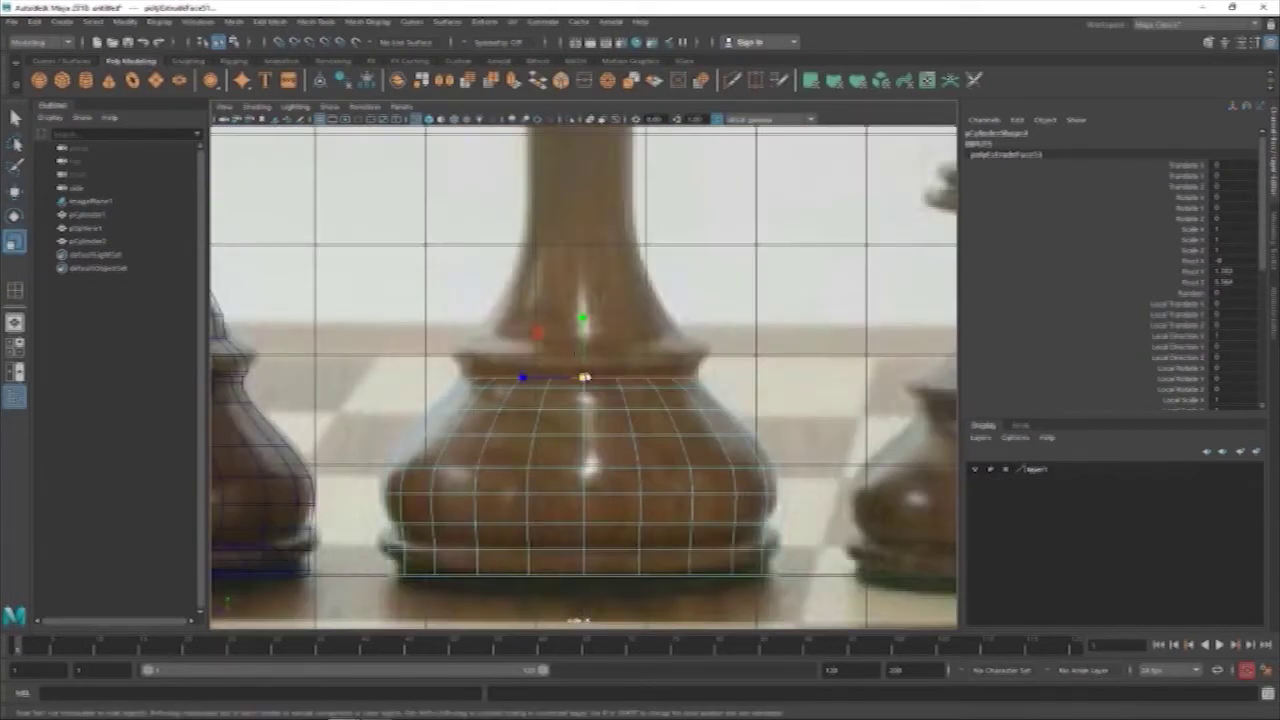
key(w)
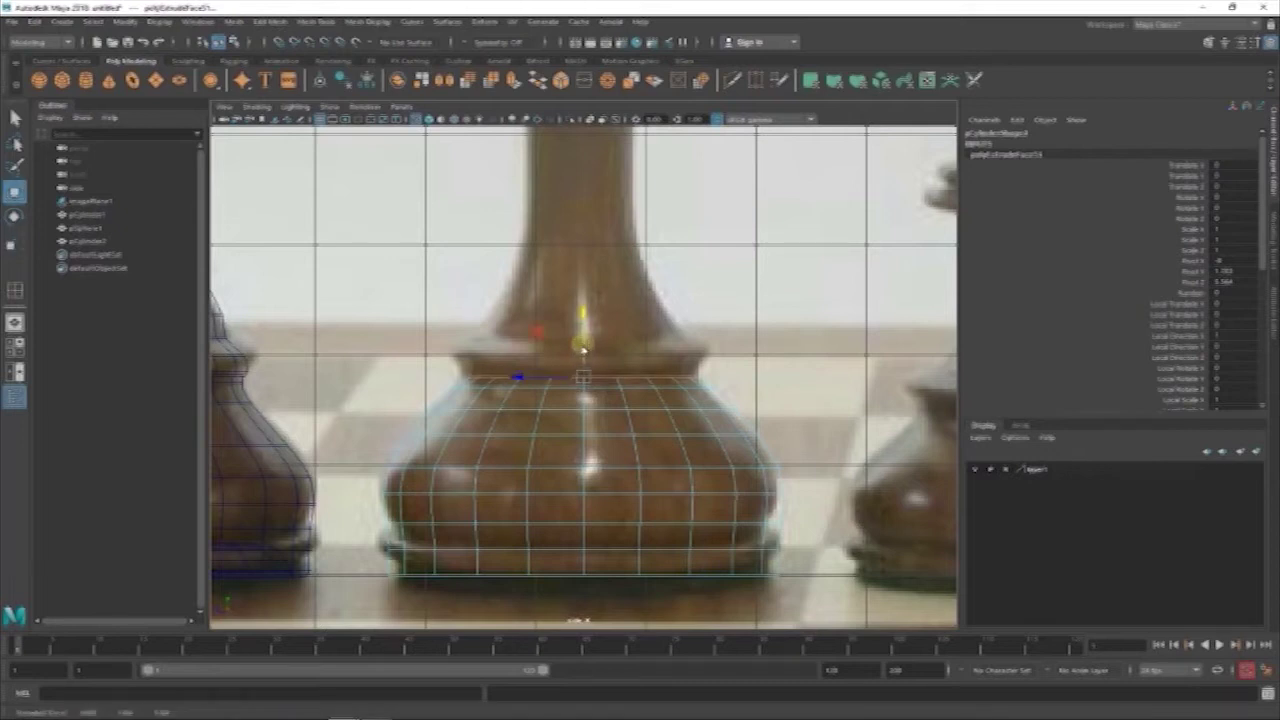
key(r)
key(w)
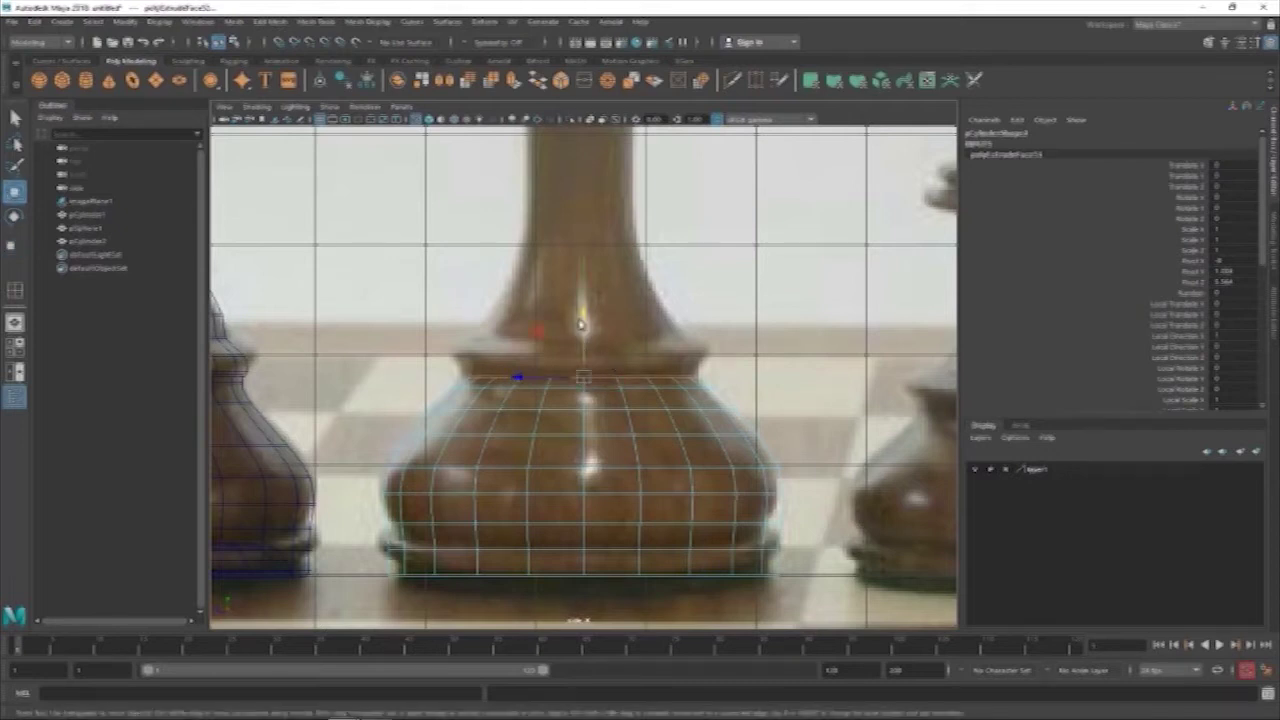
drag(583, 330, 577, 295)
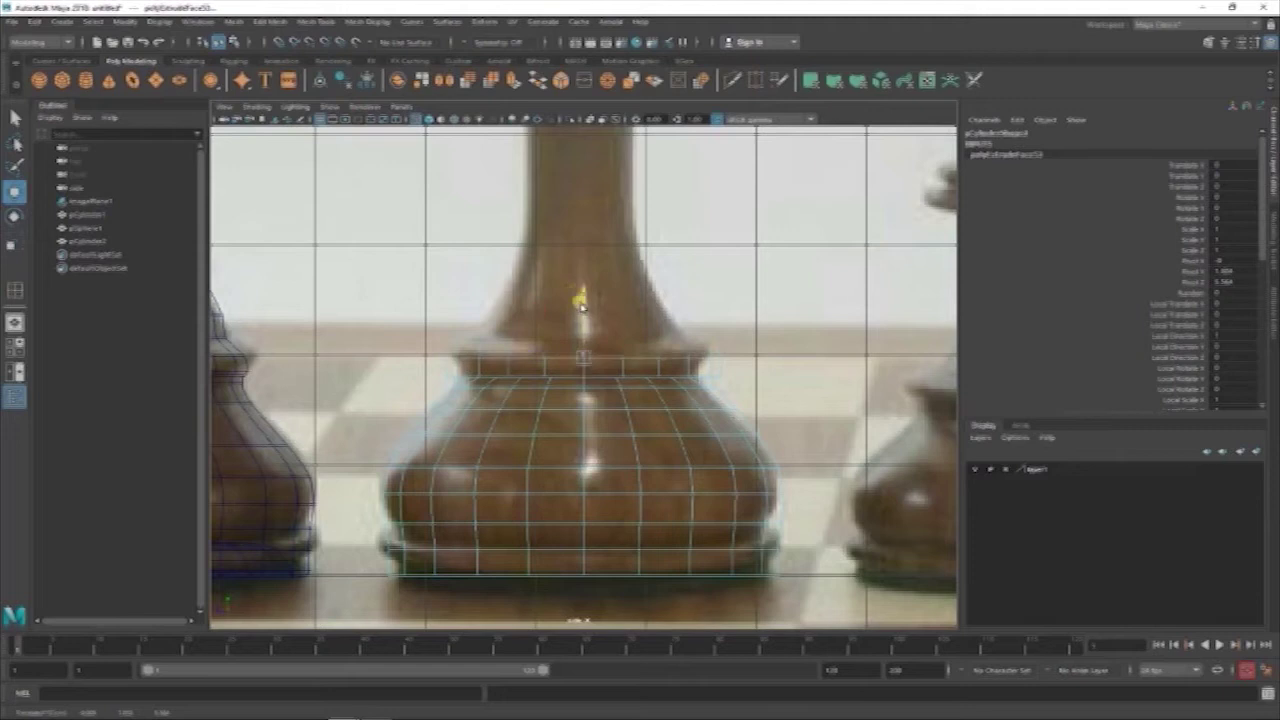
- Lift the face ring further up toward the queen's neck
key(r)
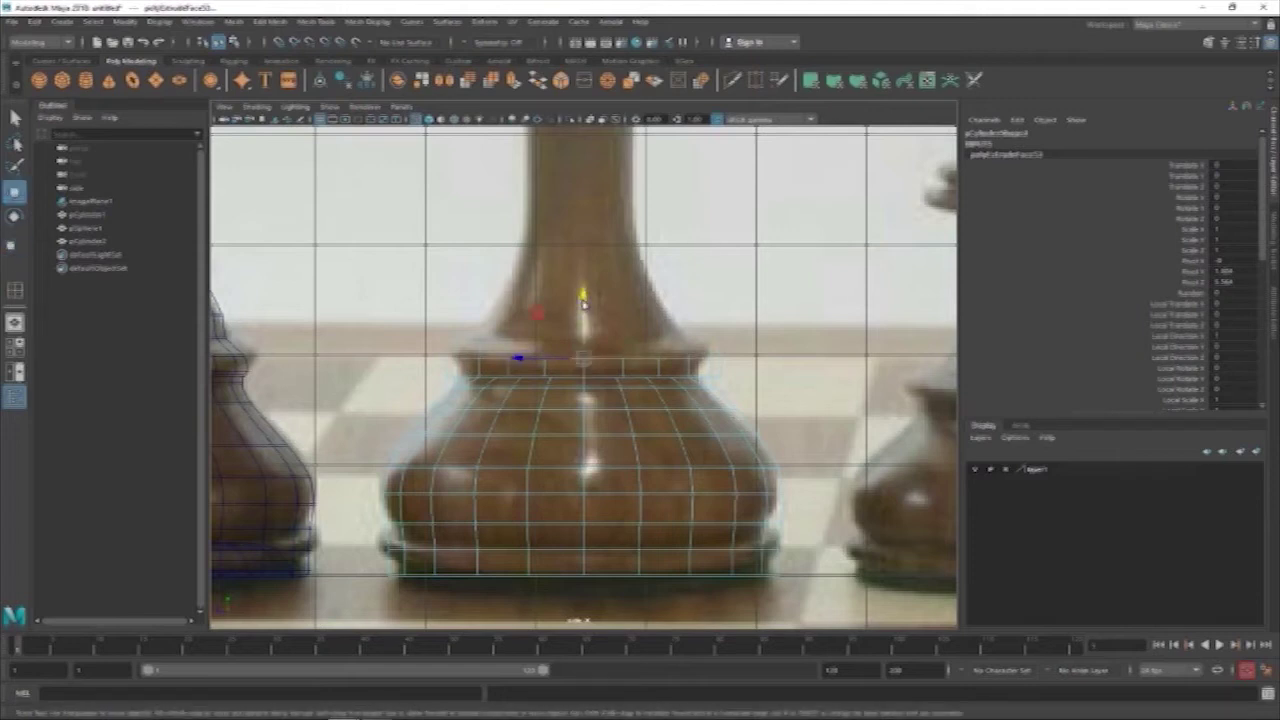
key(w)
key(r)
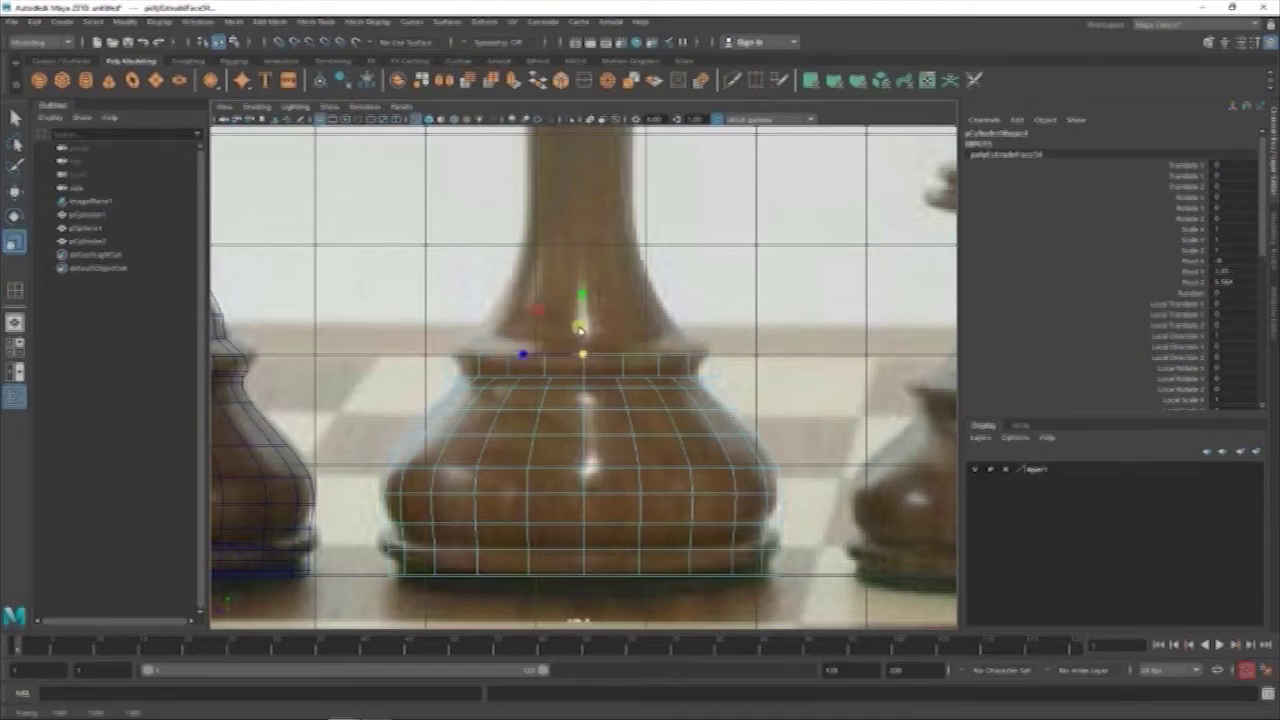
key(w)
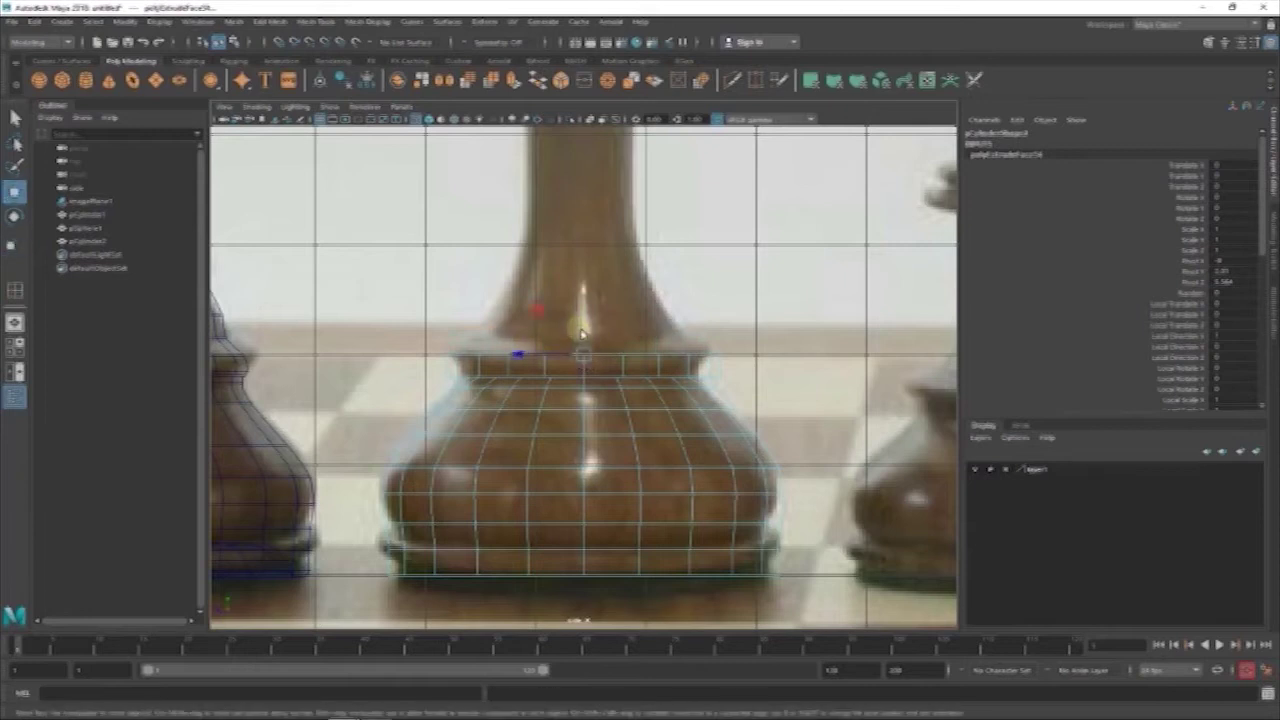
key(r)
key(w)
drag(581, 333, 581, 268)
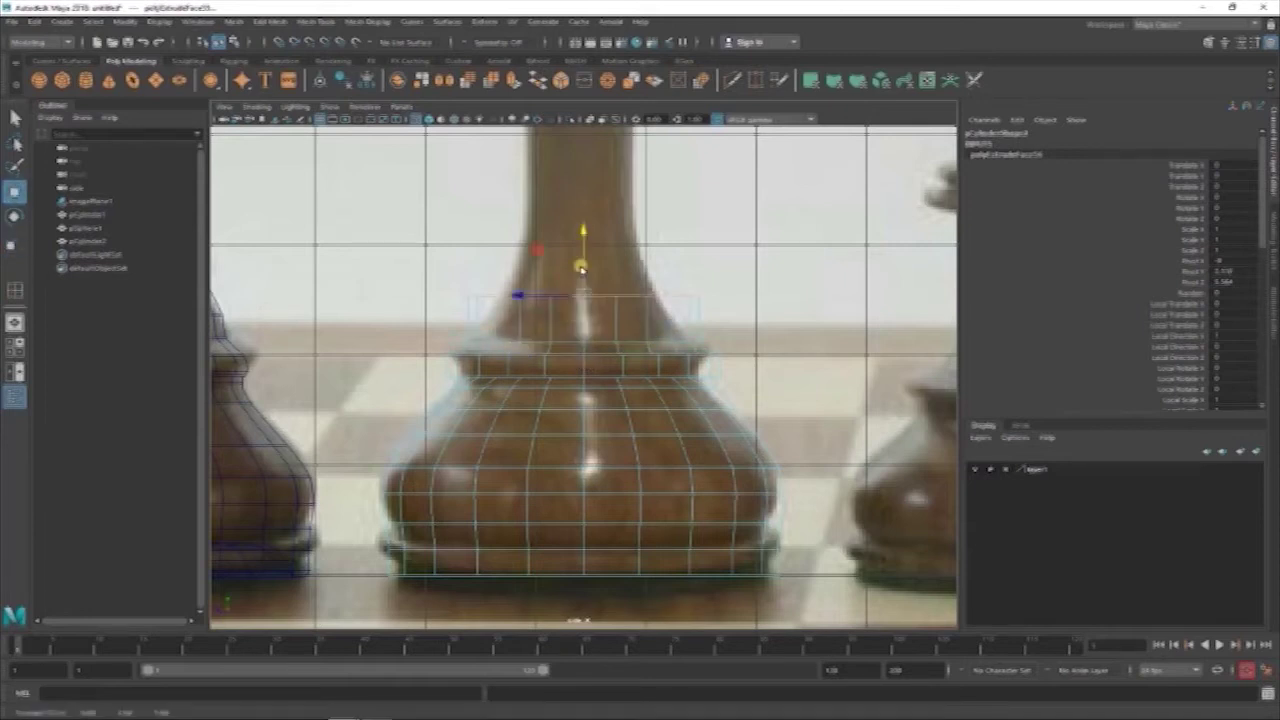
alt+middle_drag(581, 268, 581, 376)
- Lower the ring slightly and scale it in to the slender stem's width
key(r)
key(w)
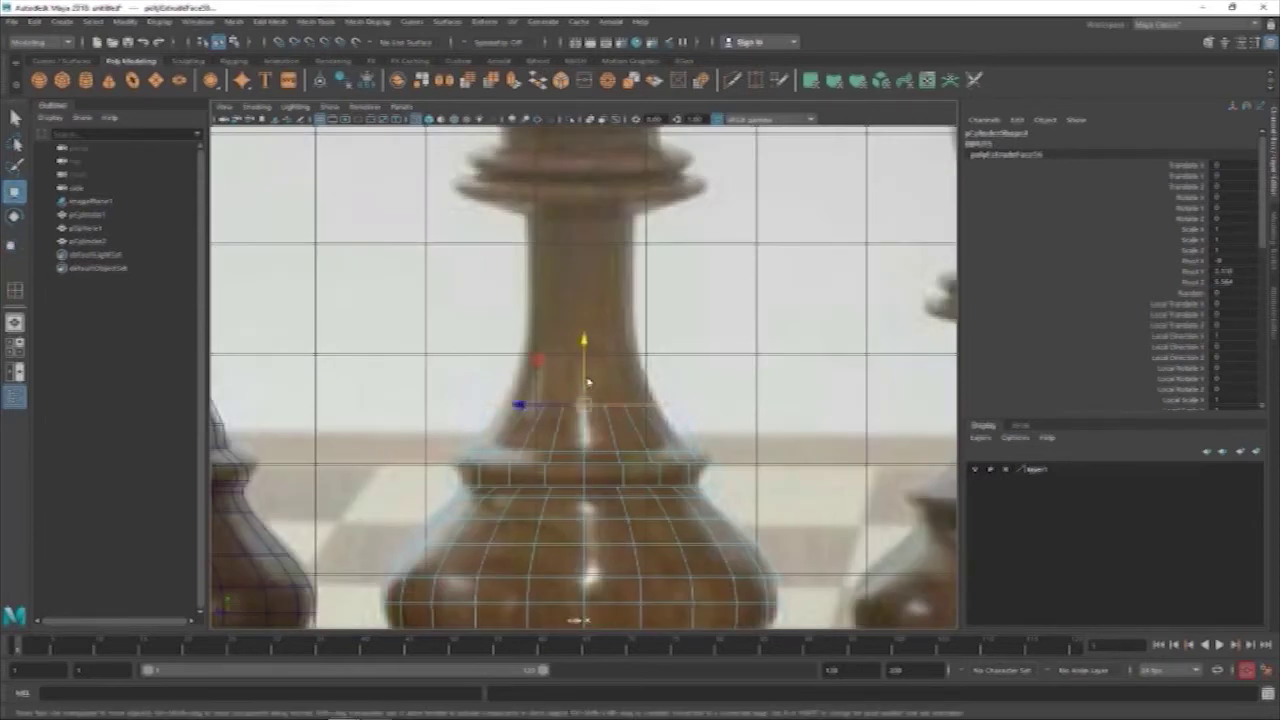
drag(583, 345, 583, 365)
key(r)
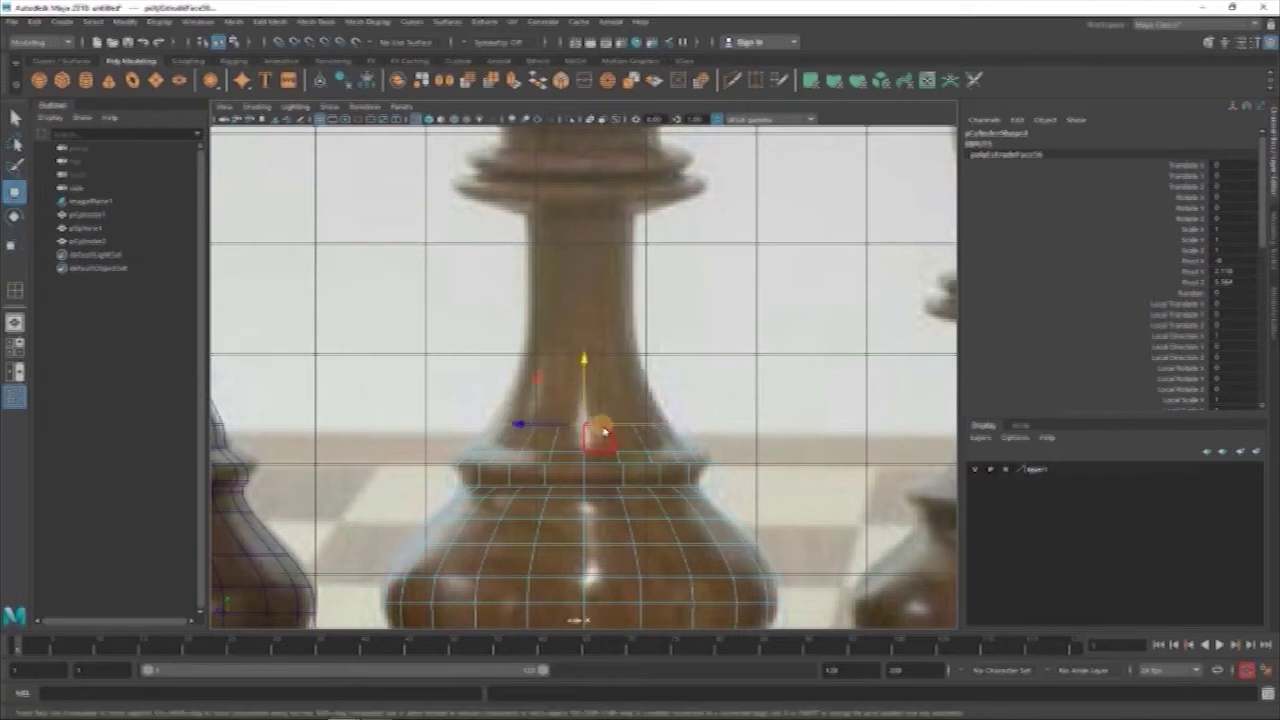
key(w)
key(r)
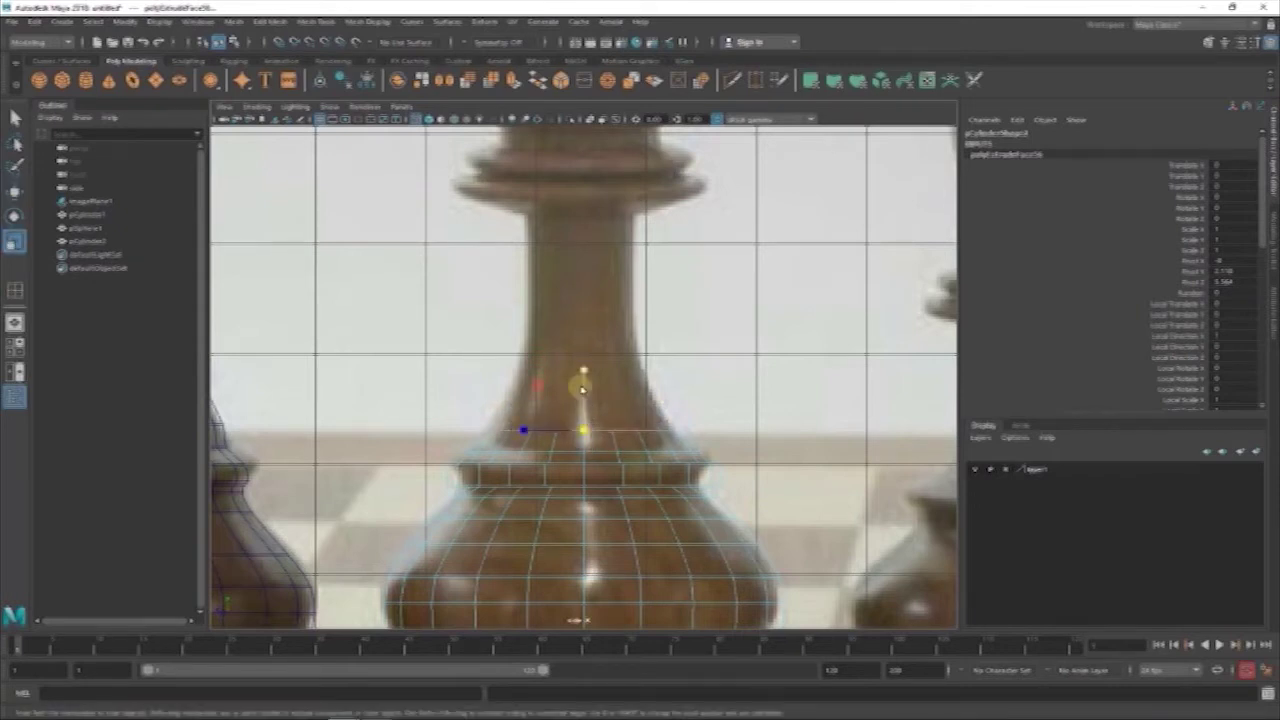
alt+middle_drag(586, 398, 581, 488)
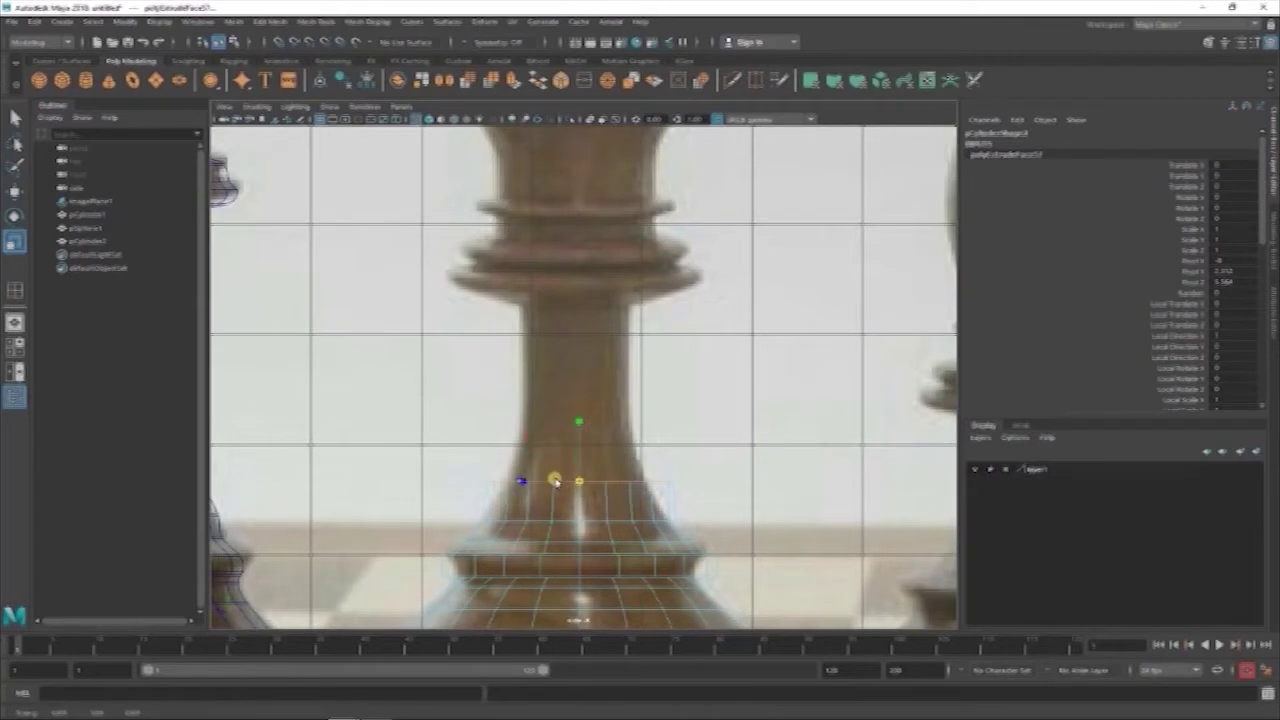
- Raise the ring up the stem to just below the collar and scale it evenly to stem width
key(w)
drag(578, 420, 580, 320)
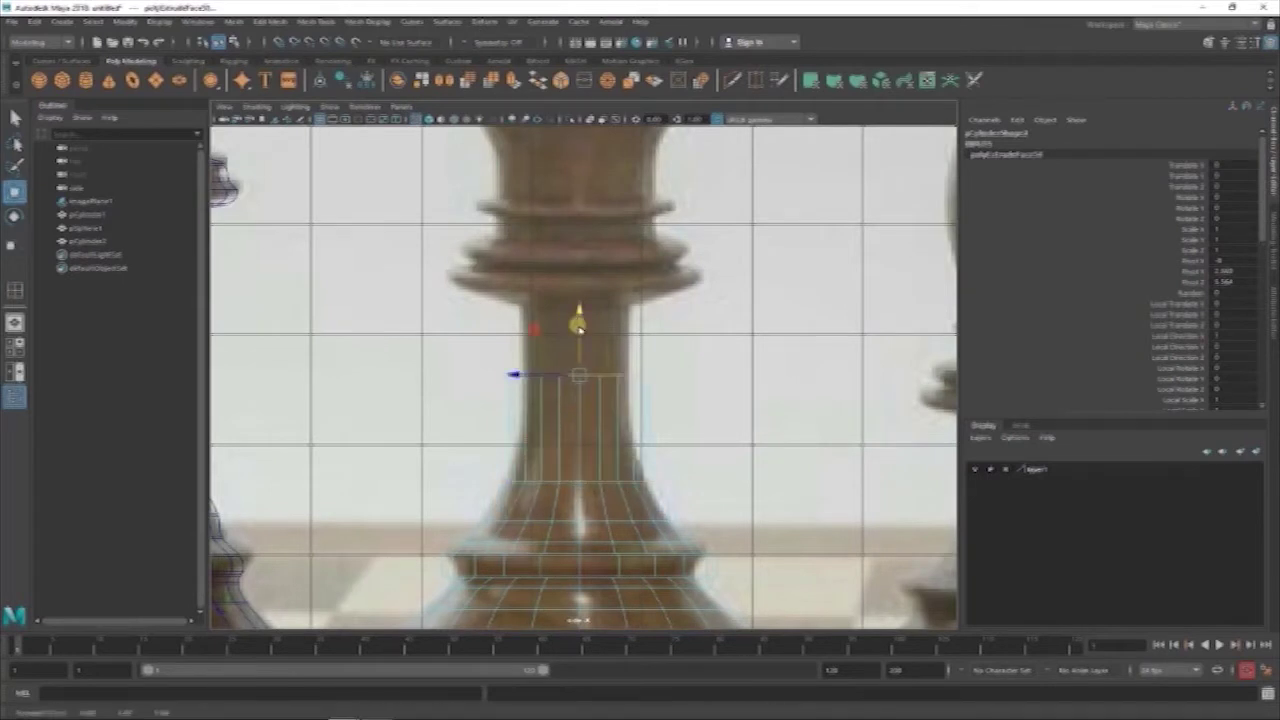
alt+middle_drag(580, 320, 576, 340)
key(r)
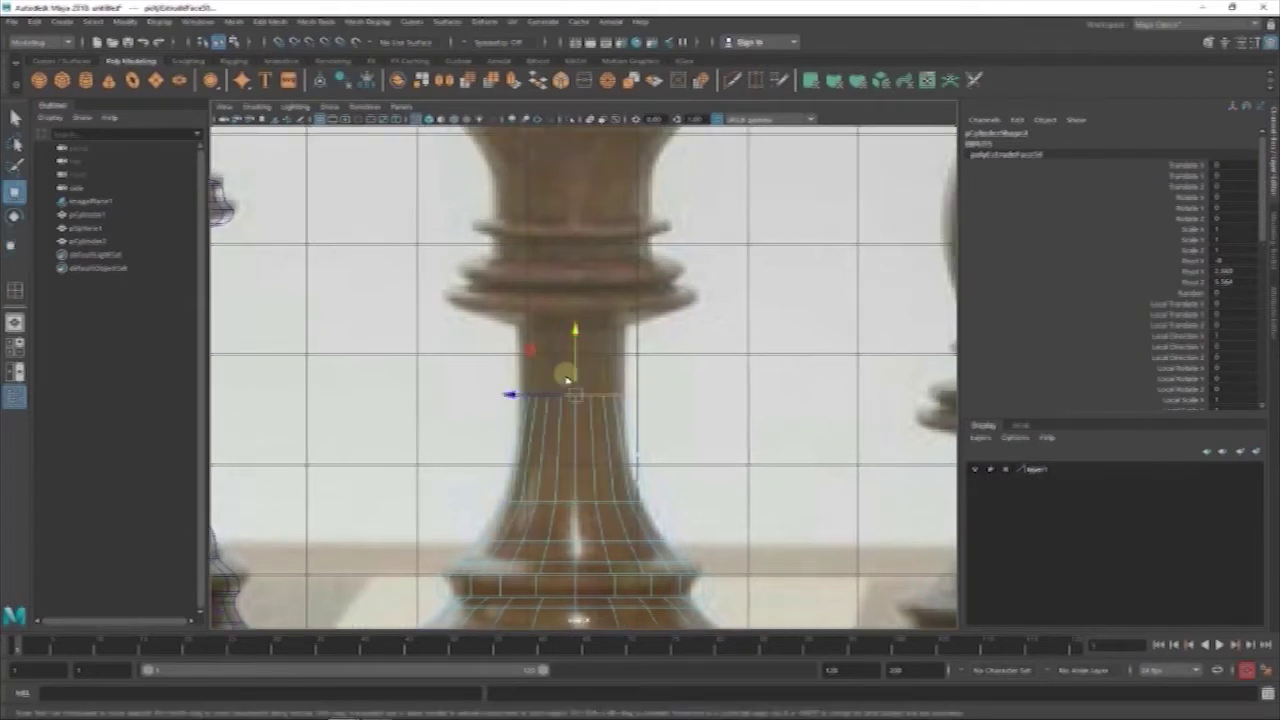
key(w)
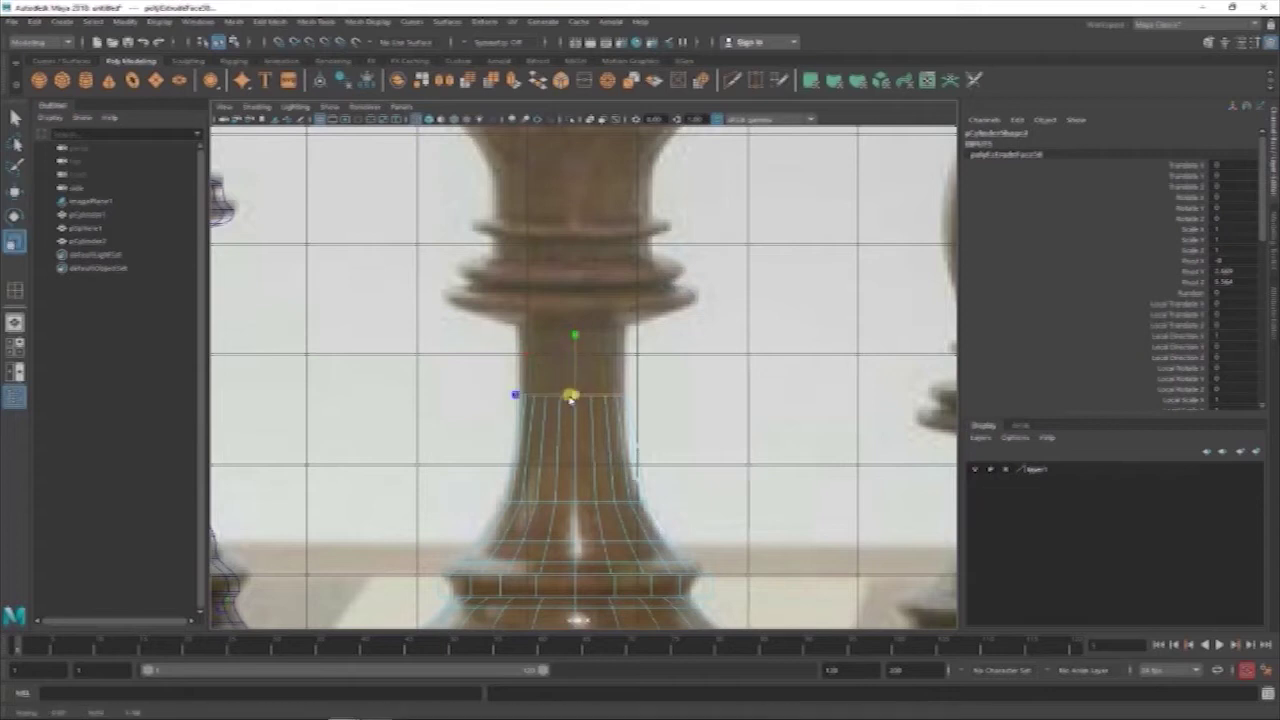
drag(575, 350, 575, 302)
alt+middle_drag(575, 302, 578, 355)
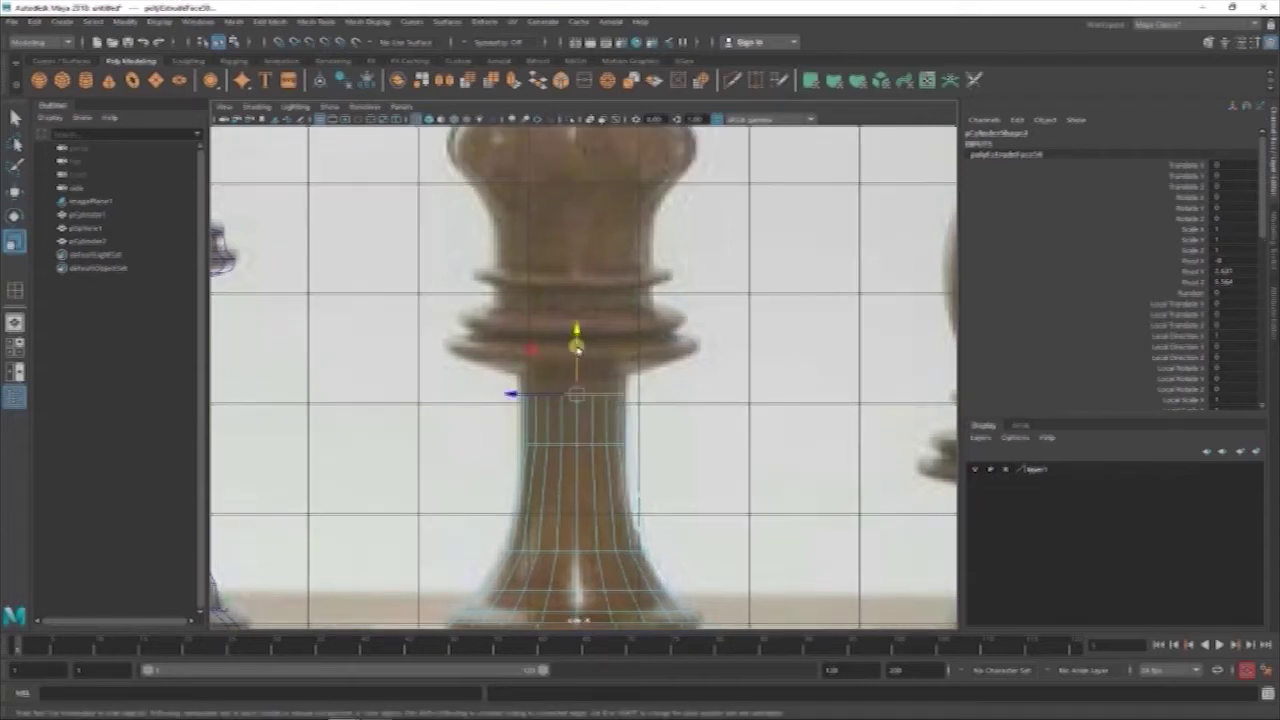
drag(578, 355, 577, 325)
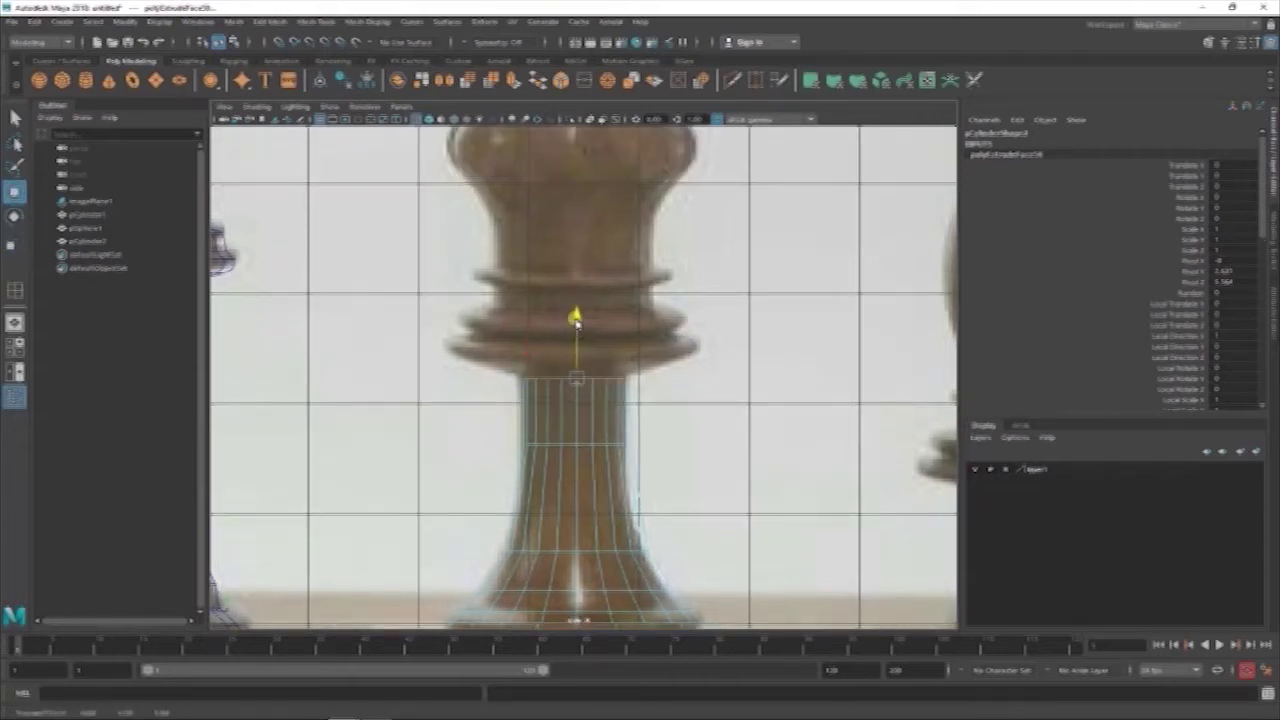
key(r)
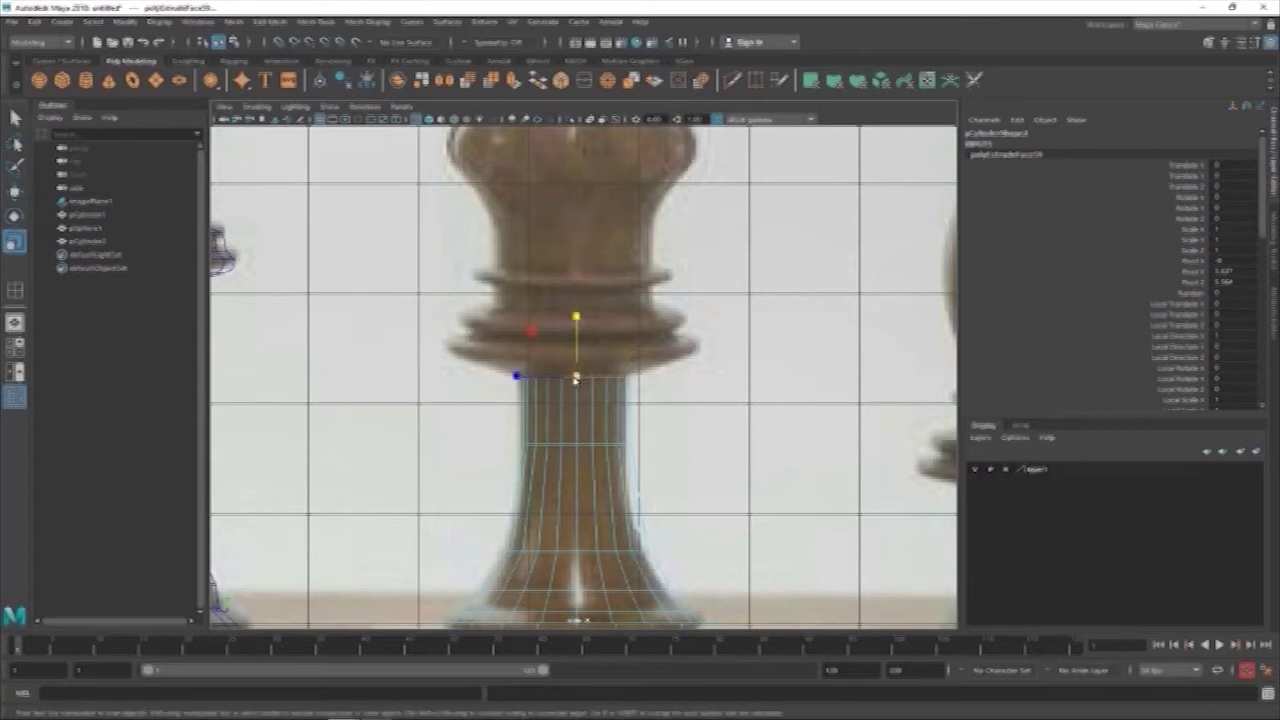
click(576, 377)
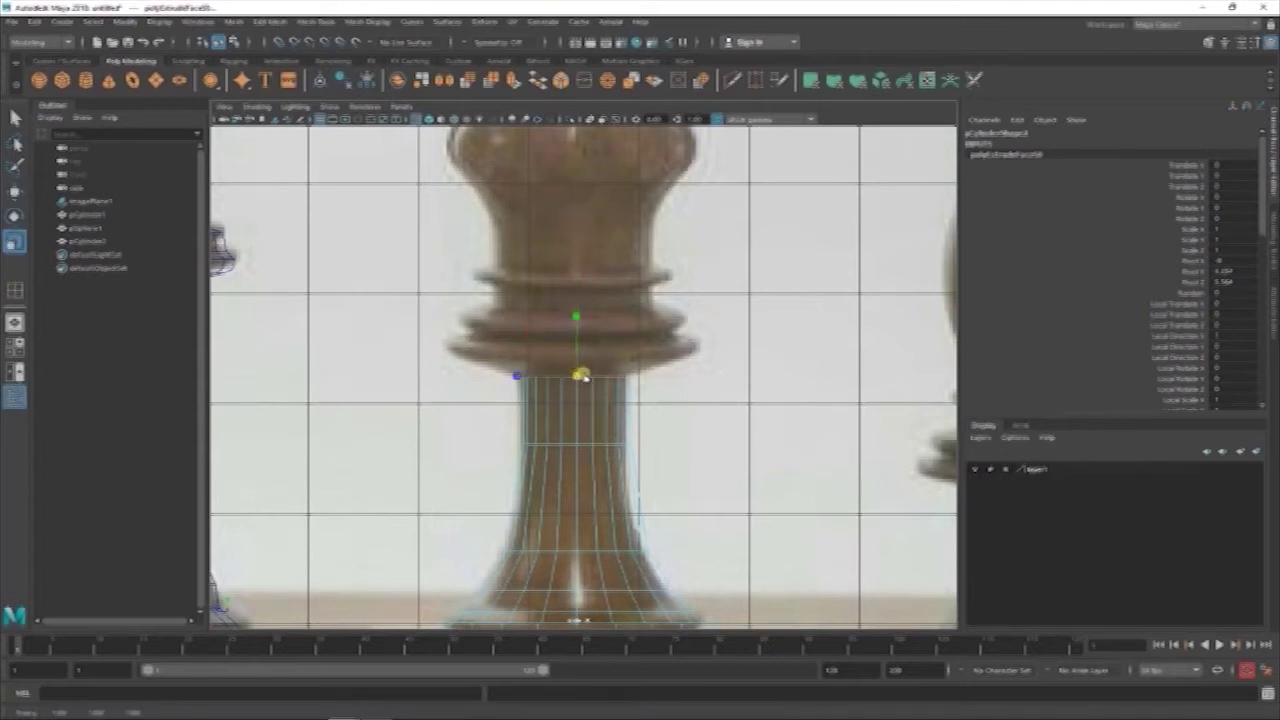
- Lift the new ring in stages onto the lower collar, adjusting its scale
key(w)
drag(576, 318, 566, 287)
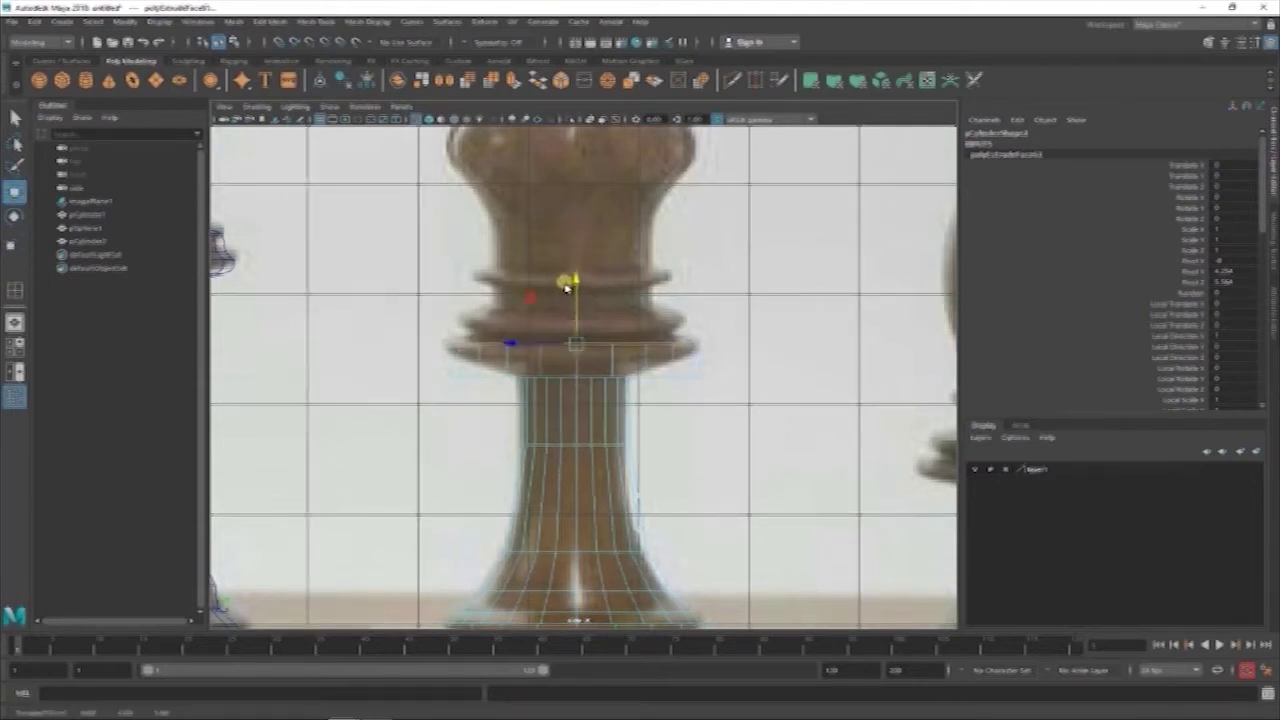
drag(570, 301, 573, 283)
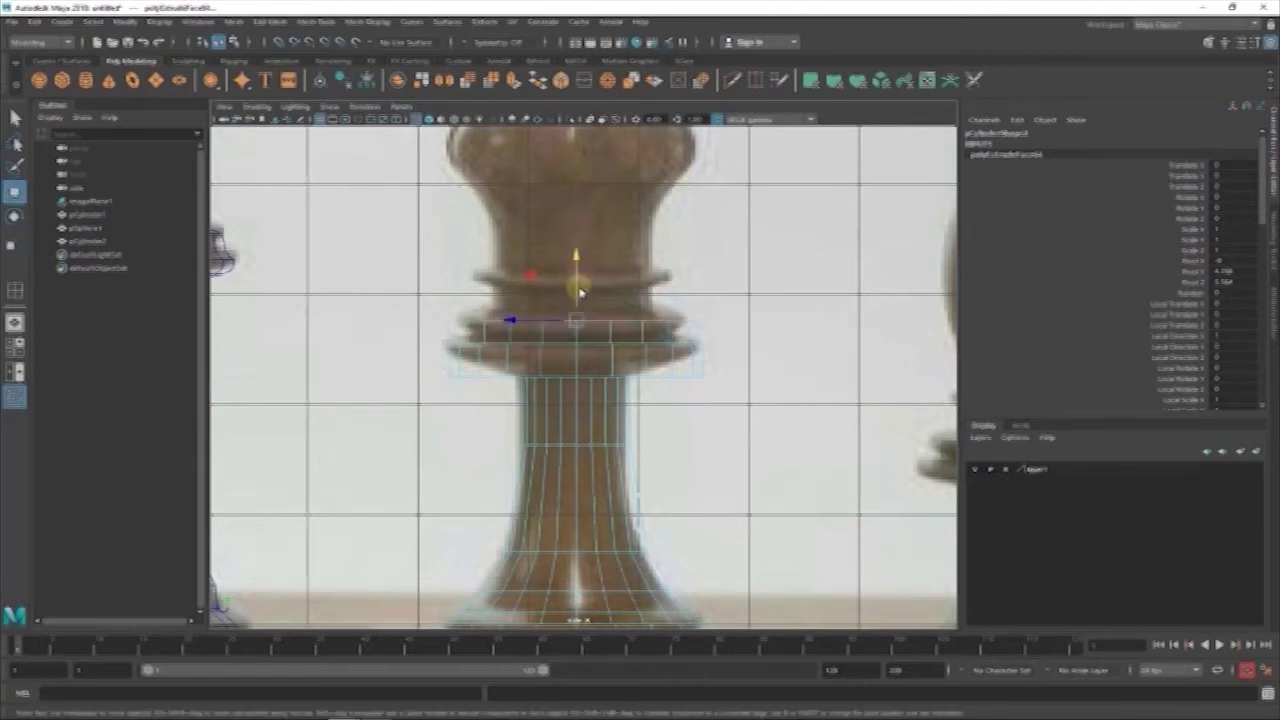
drag(577, 298, 578, 272)
key(r)
key(w)
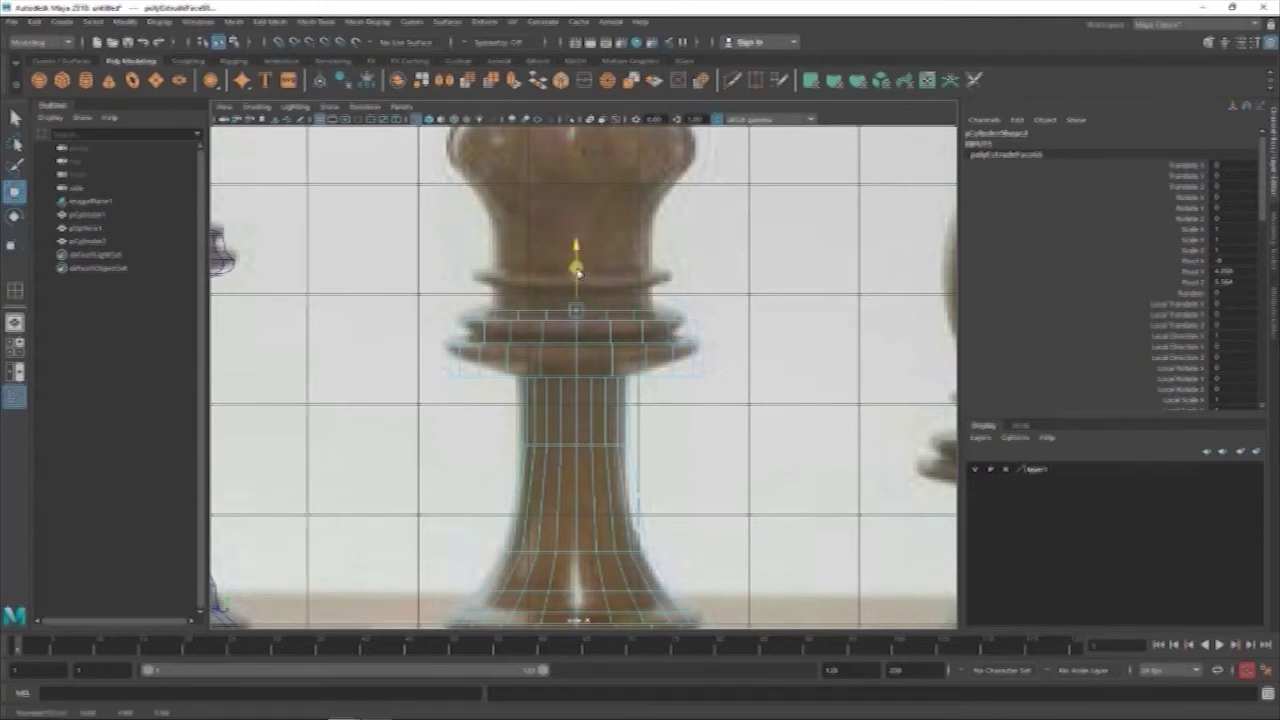
key(e)
key(r)
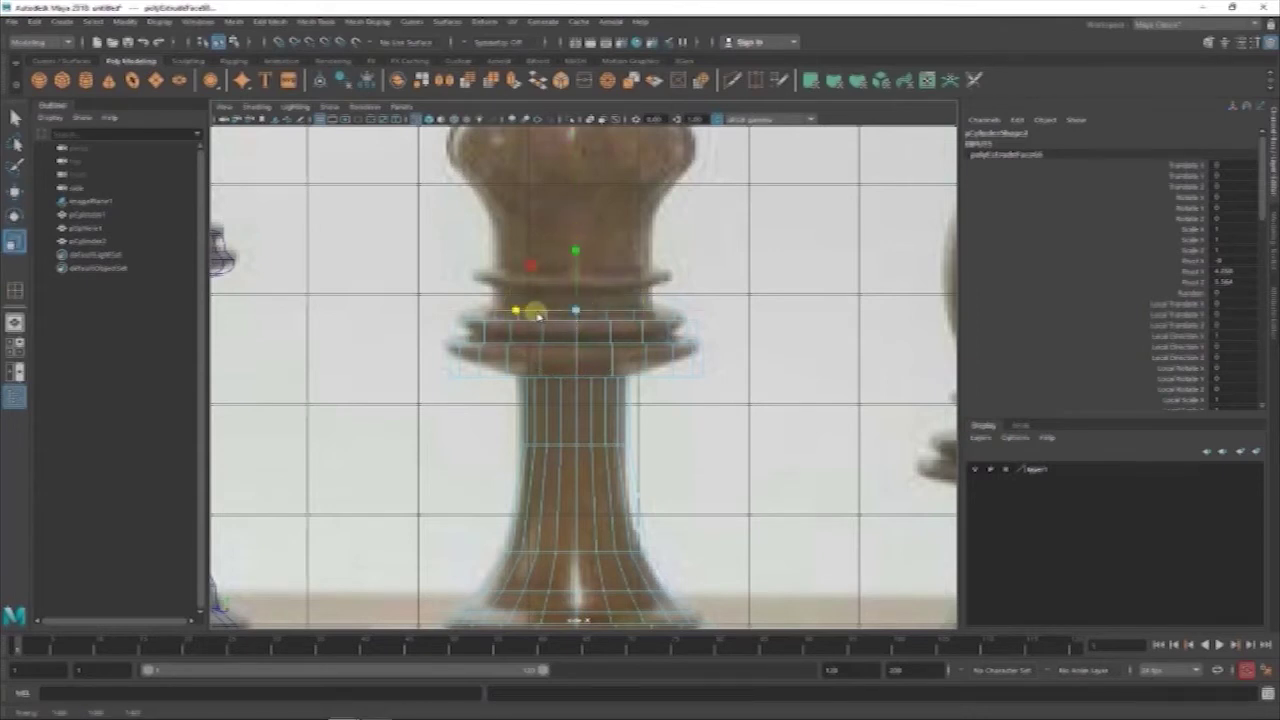
key(w)
drag(574, 278, 573, 262)
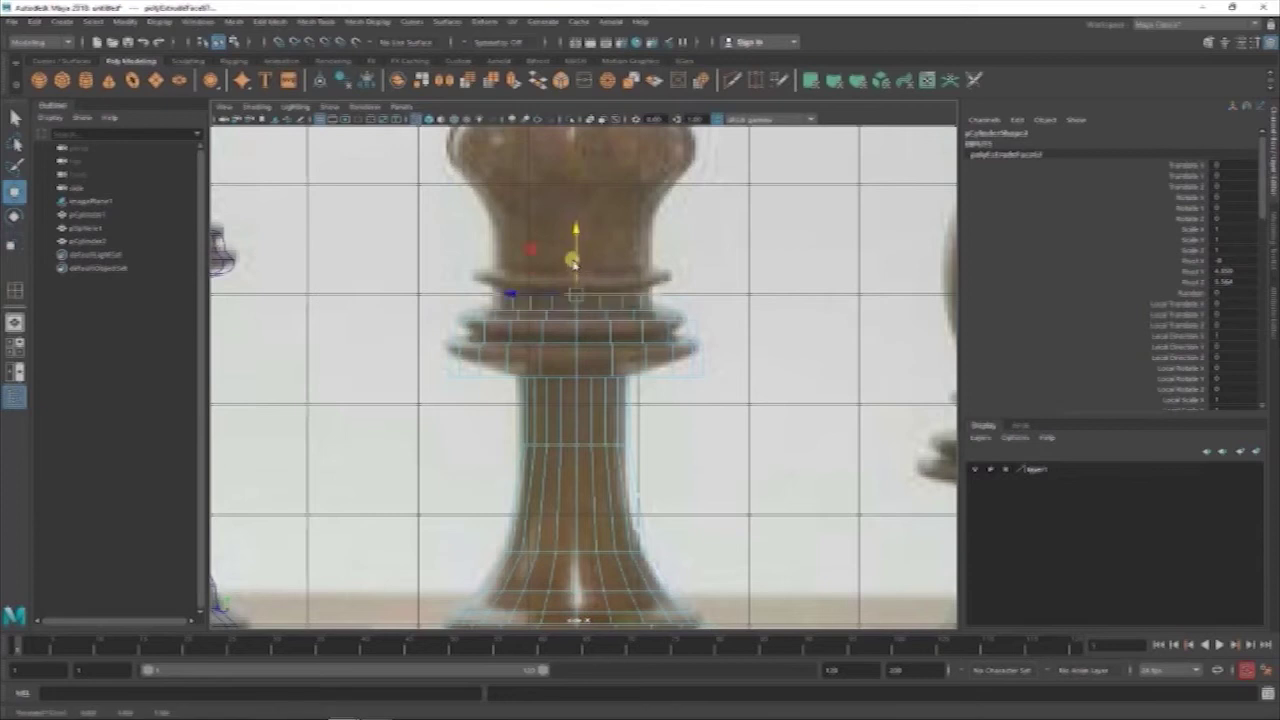
- Raise the ring to the top of the collar and extend a new section above it
key(r)
key(w)
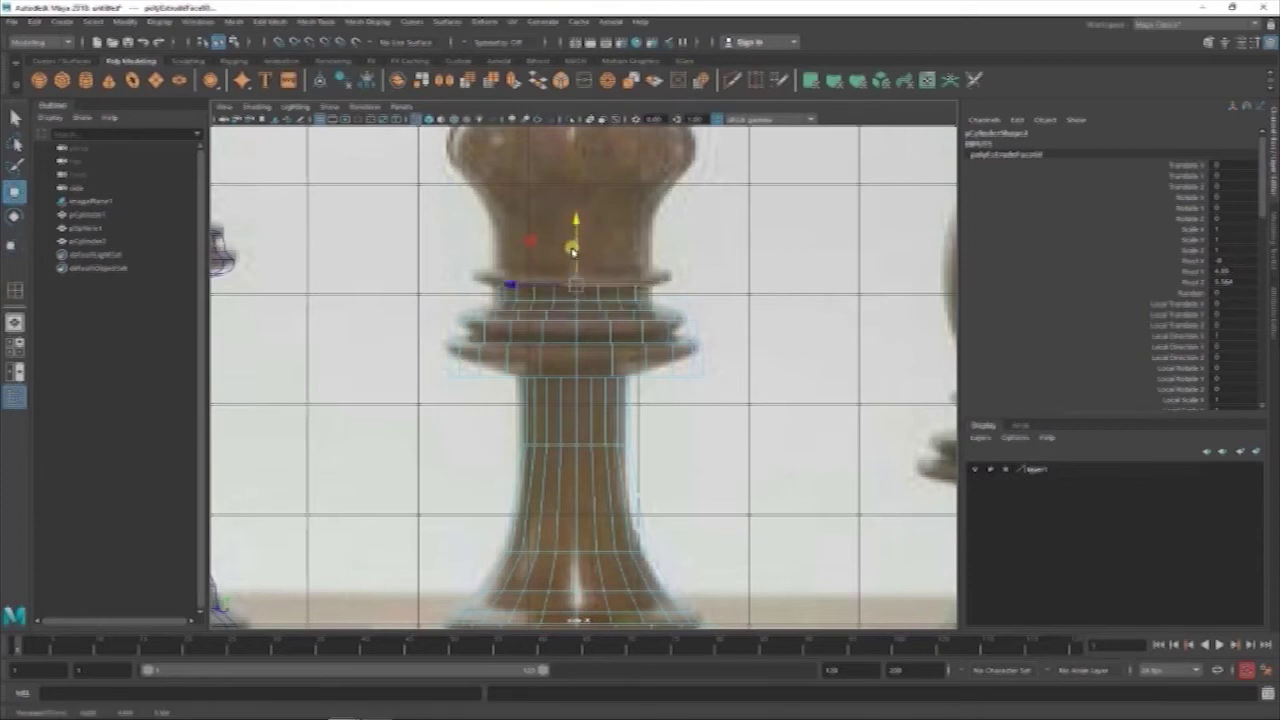
key(r)
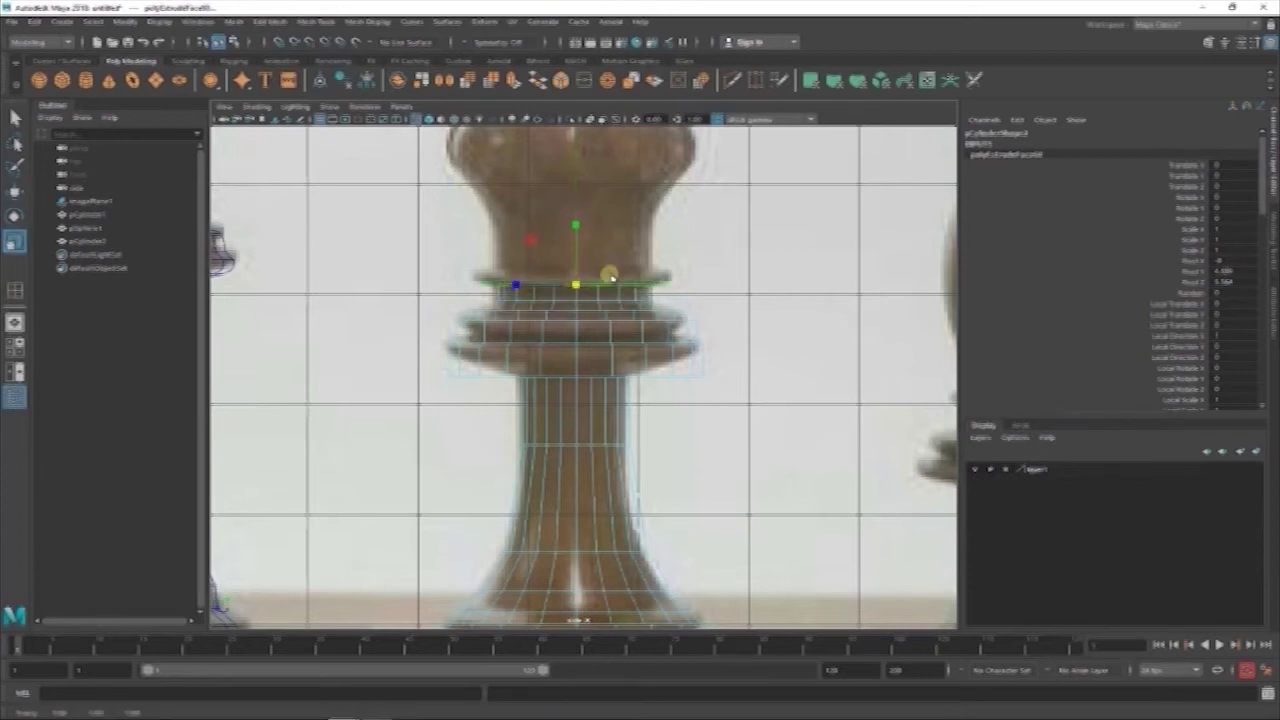
key(w)
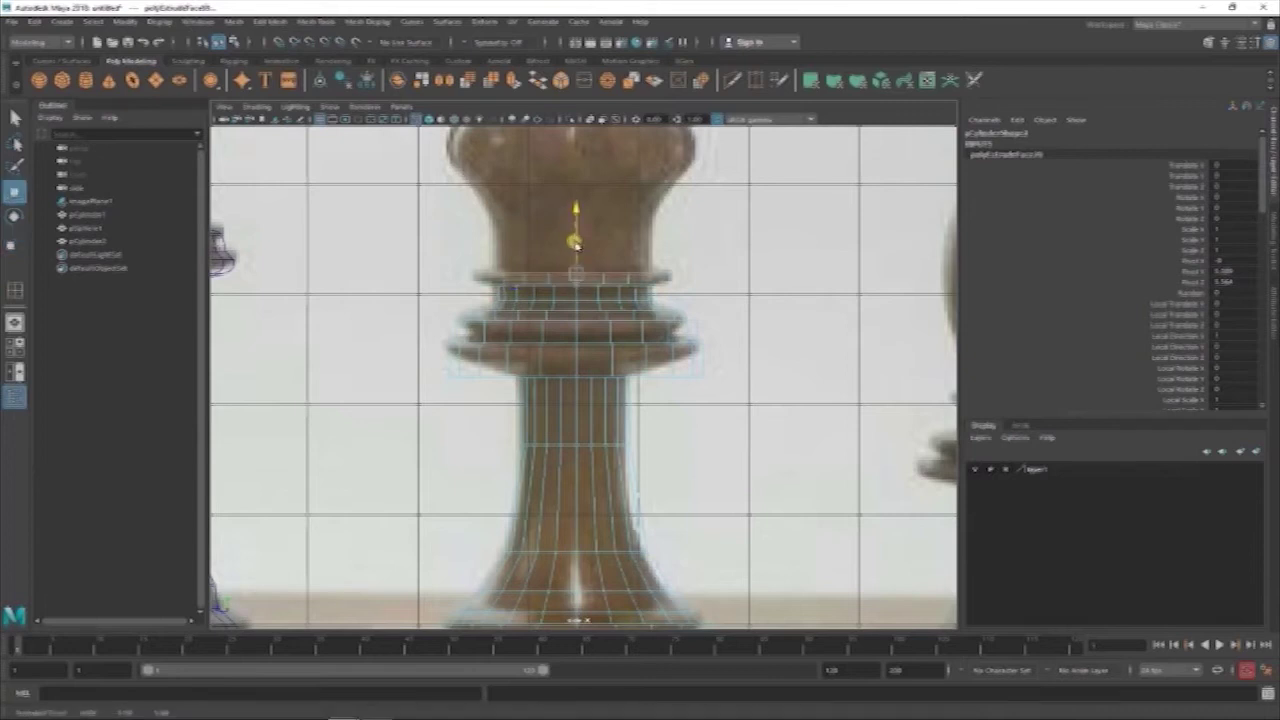
alt+middle_drag(573, 240, 573, 260)
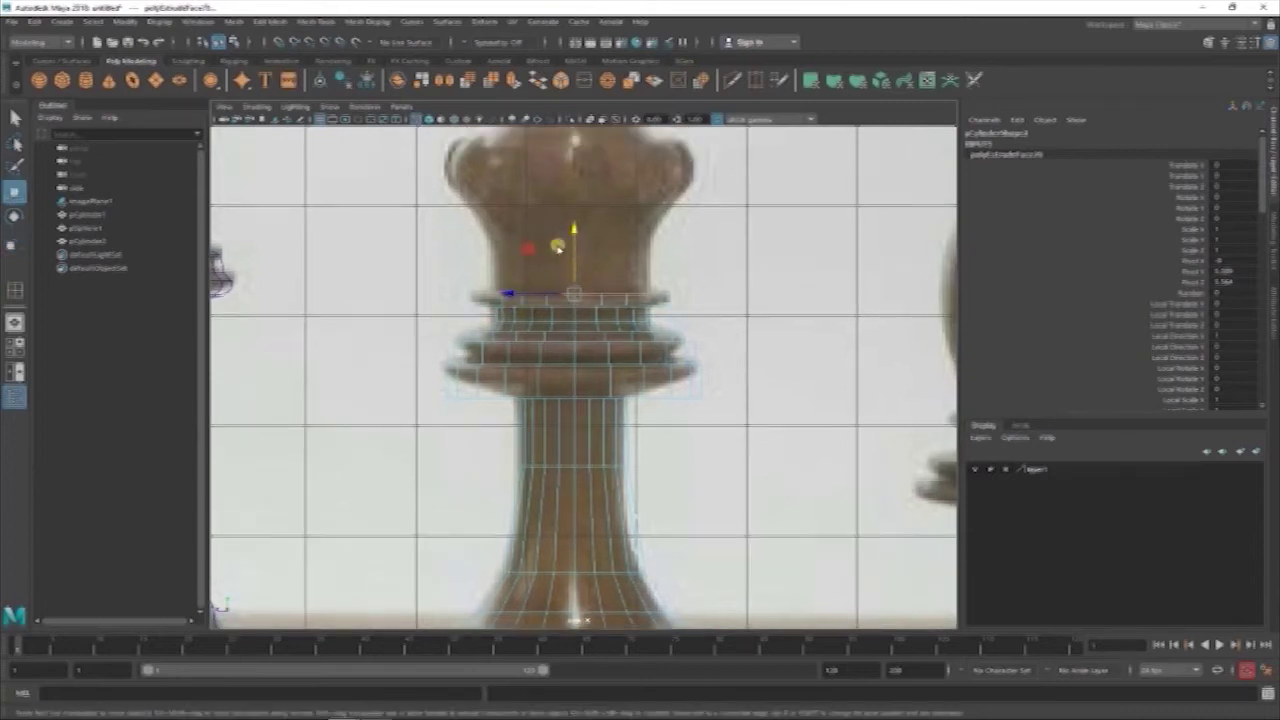
key(r)
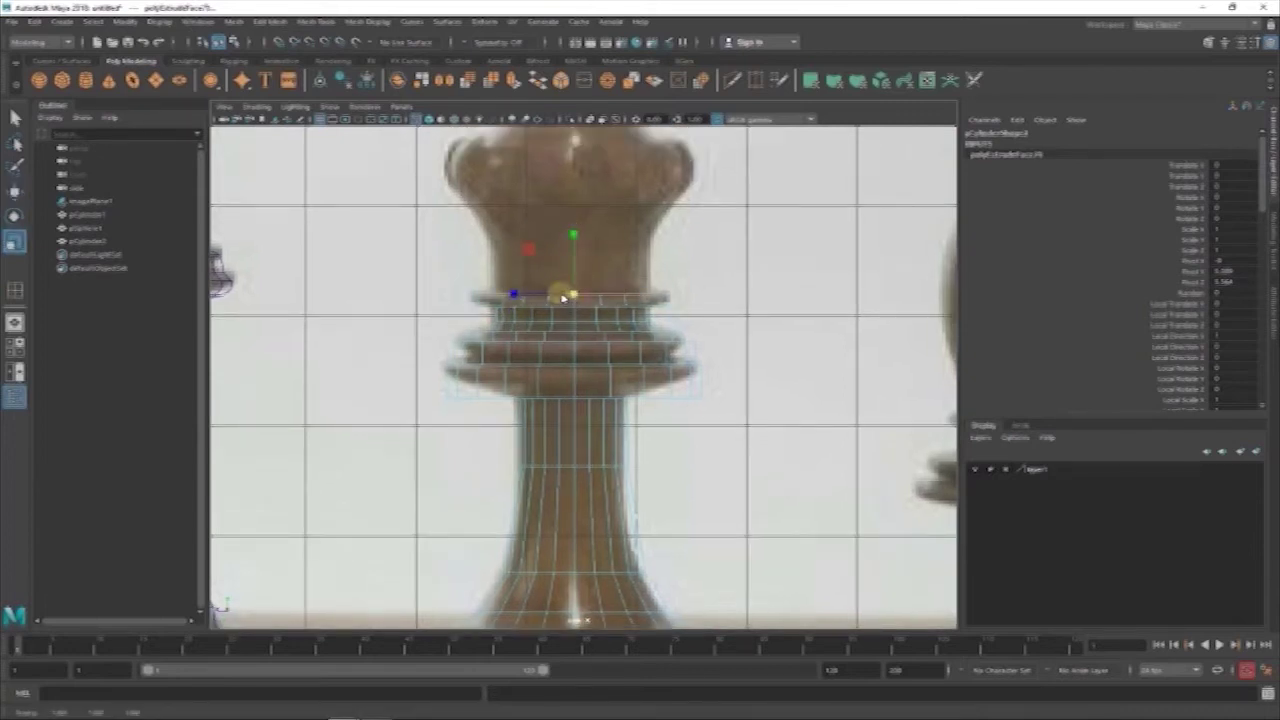
key(w)
drag(568, 250, 567, 228)
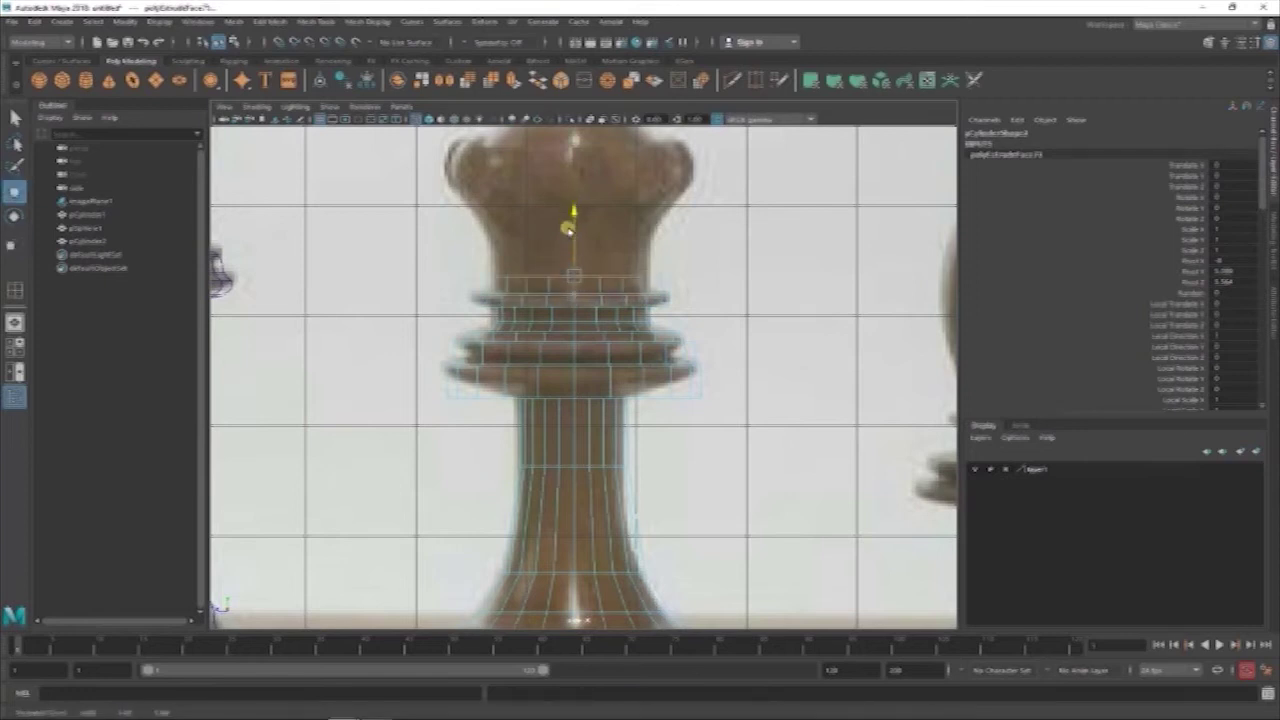
drag(580, 292, 573, 190)
- Lift the top ring up the crown and flare it out to the crown's width
key(r)
alt+middle_drag(572, 212, 572, 235)
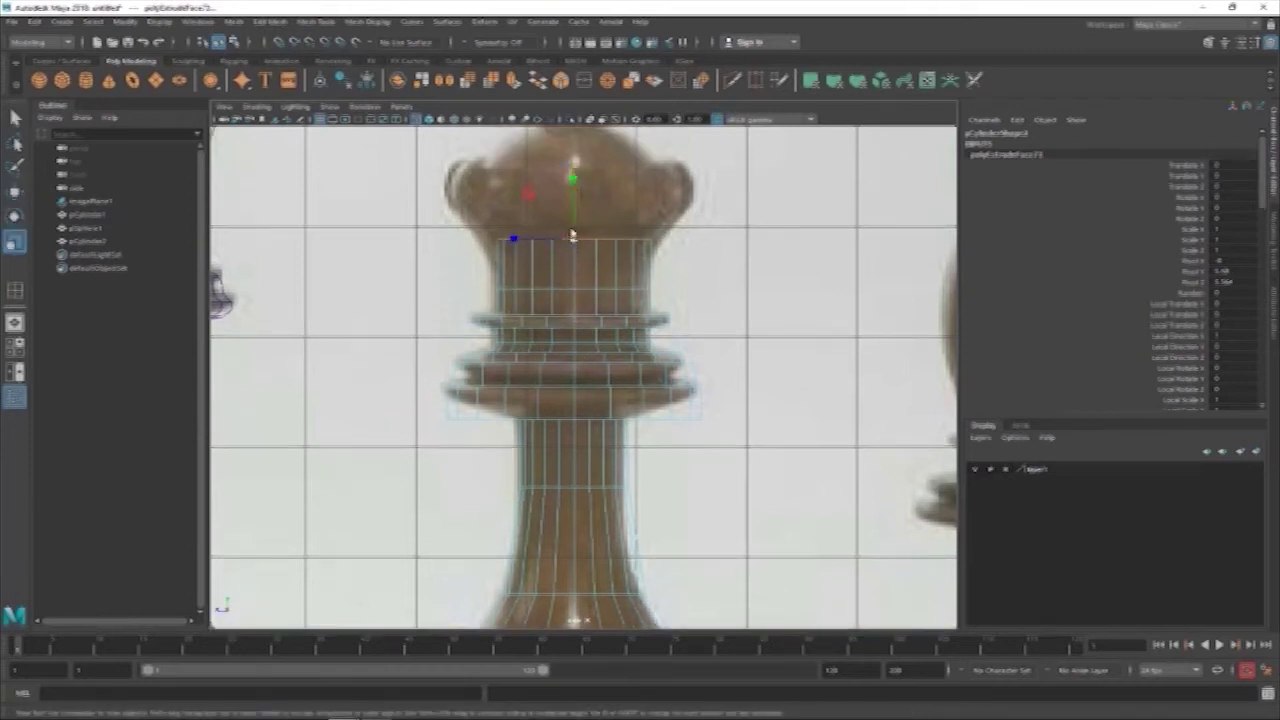
key(w)
mouse_move(573, 205)
mouse_down()
mouse_move(573, 178)
mouse_move(585, 220)
mouse_up()
key(r)
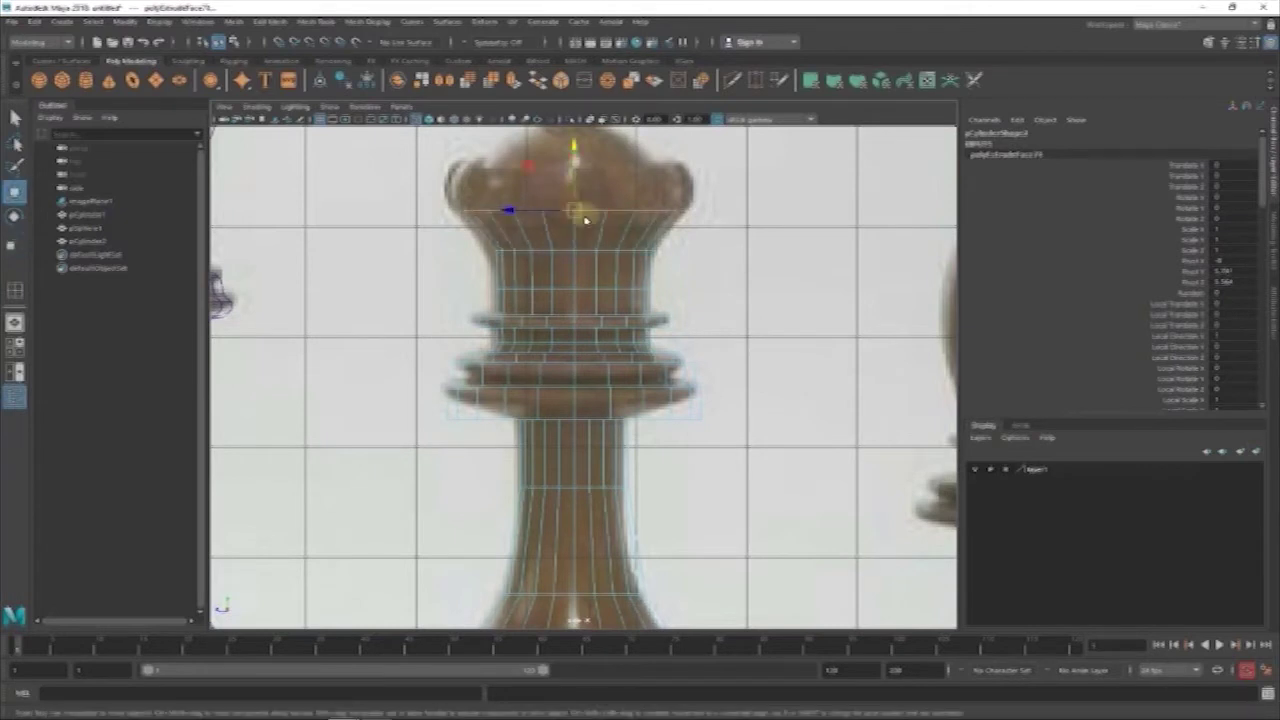
- Extrude the crown's edge loop and check the shape in the perspective view
key(F9)
double_click(578, 252)
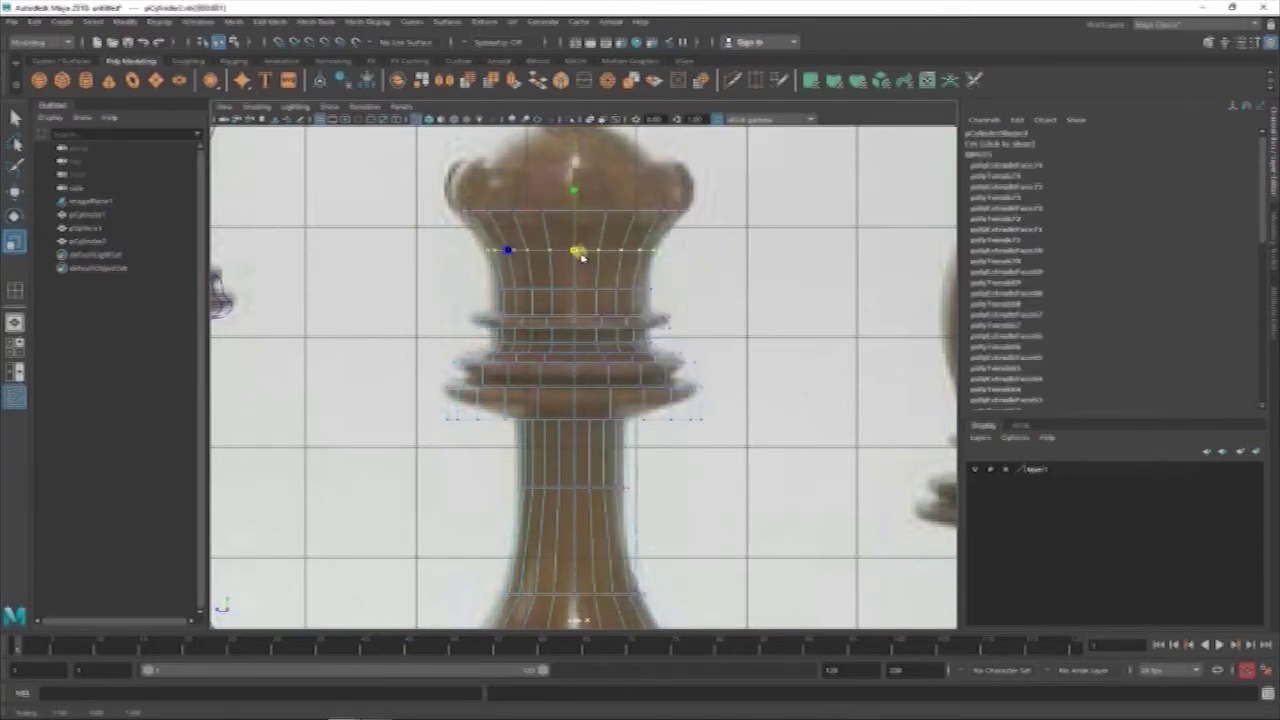
alt+middle_drag(583, 258, 717, 323)
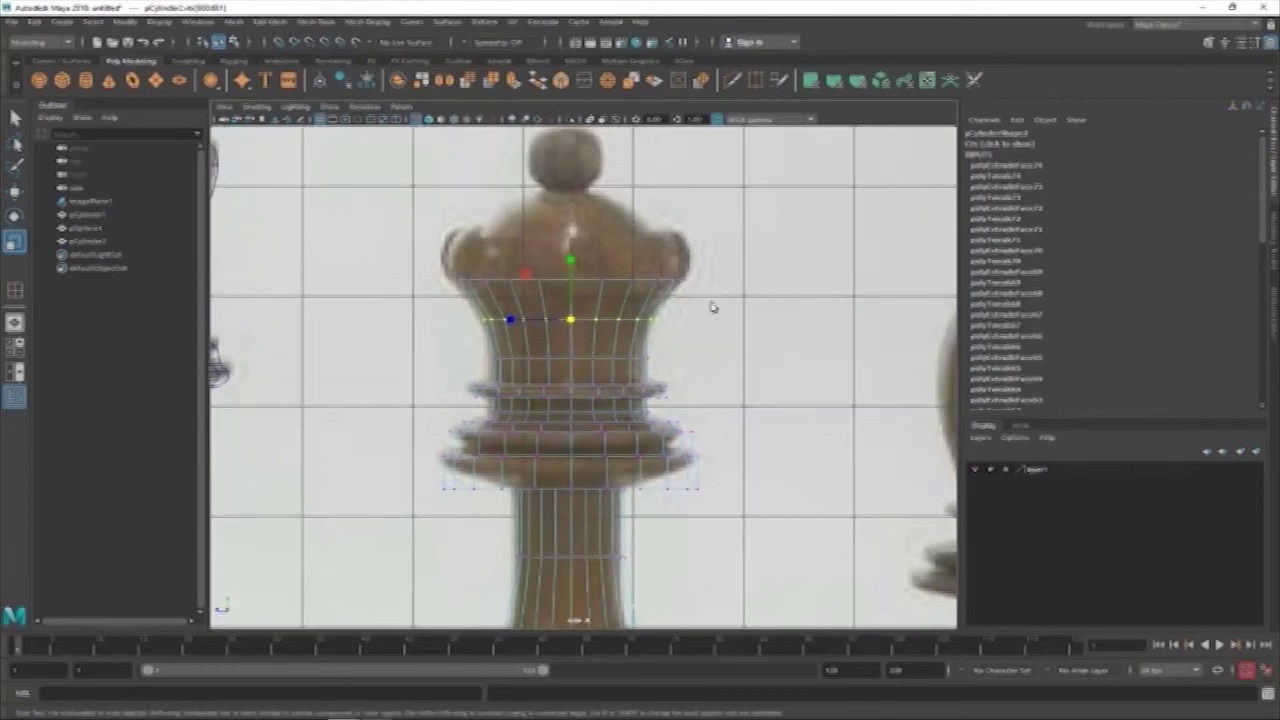
key(w)
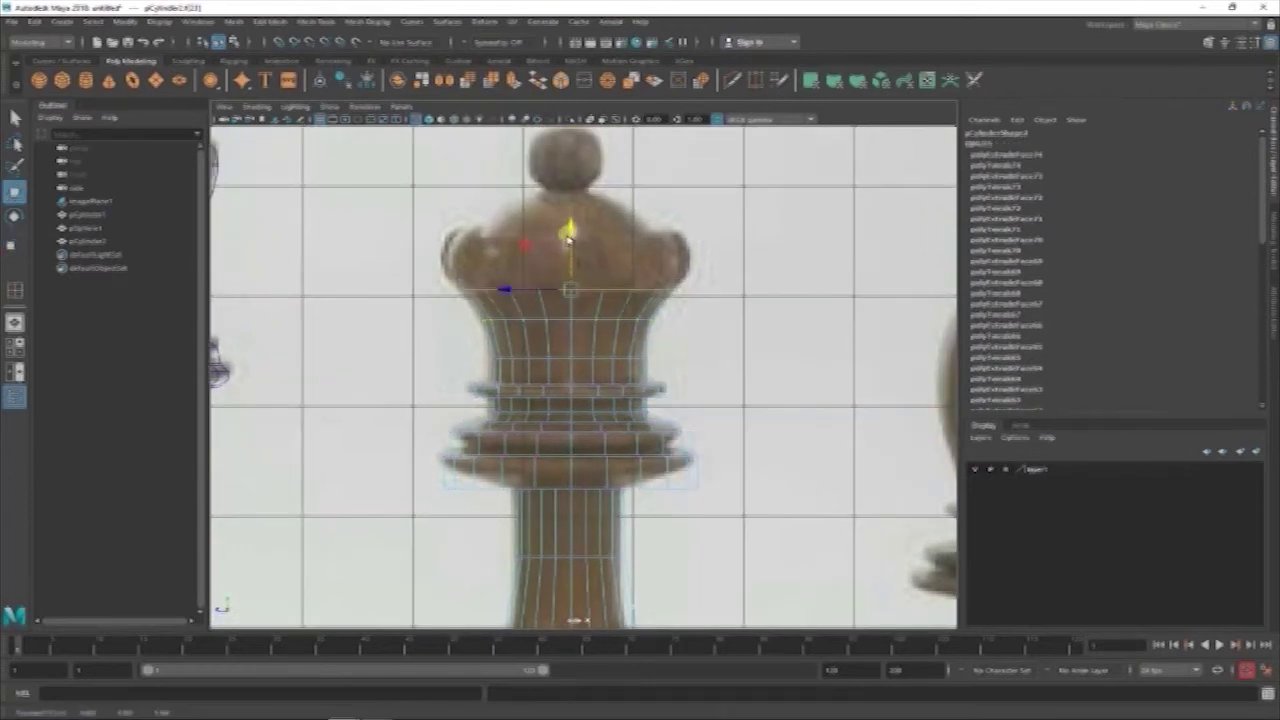
key(ctrl+e)
key(t)
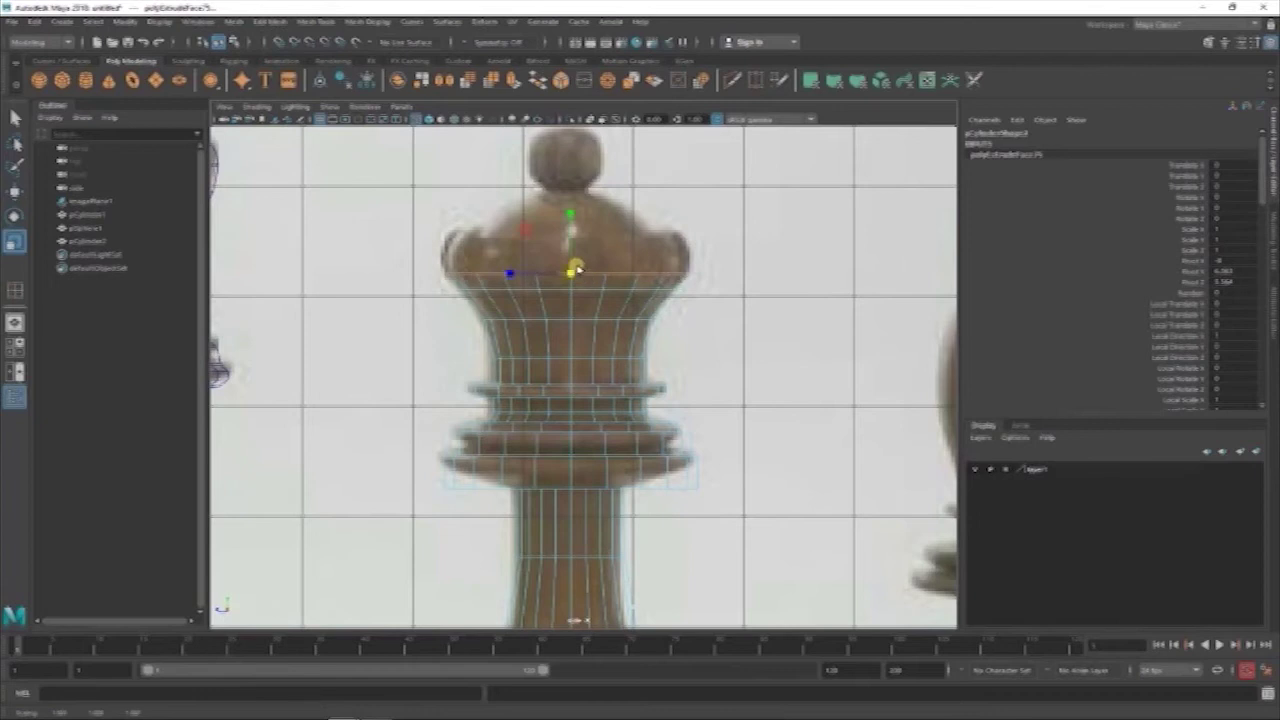
key(space)
key(space)
mouse_move(789, 211)
alt+mouse_down()
mouse_move(726, 266)
mouse_move(691, 366)
mouse_move(668, 310)
alt+mouse_up()
- Inspect the crown top in the front and perspective views, orbiting to look into the rim
click(737, 252)
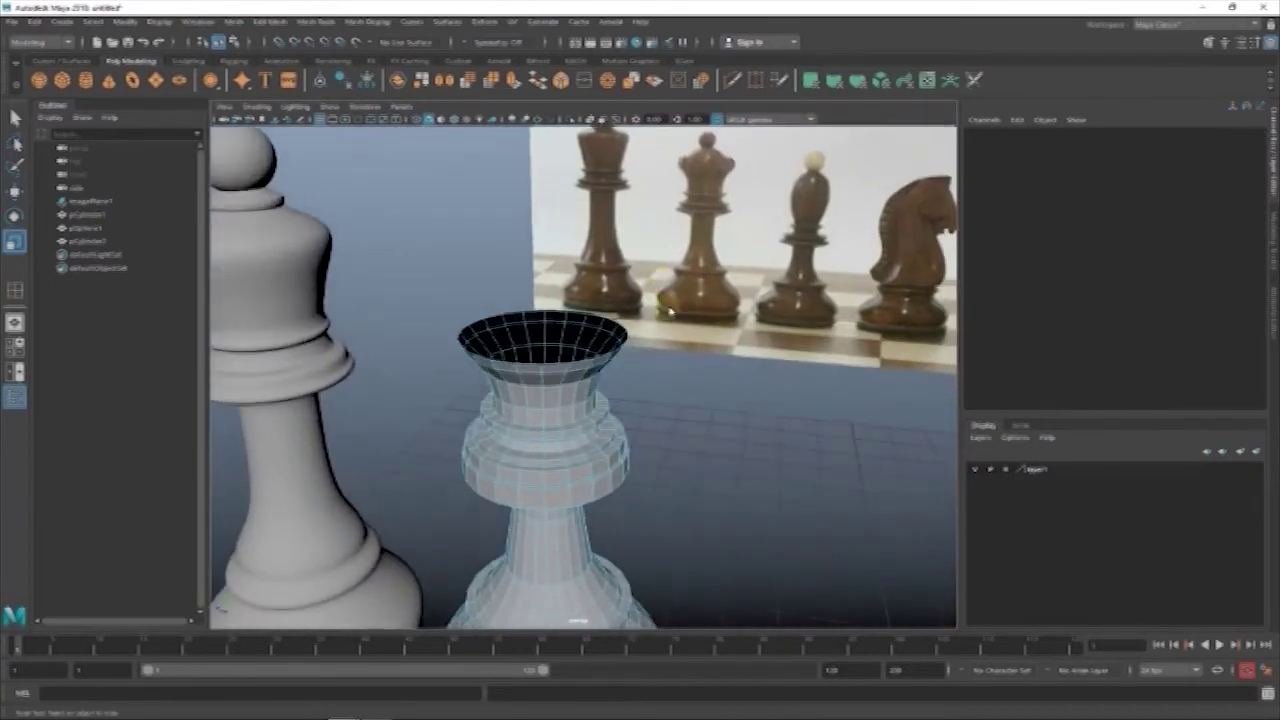
key(space)
key(space)
scroll(704, 249, down, 2)
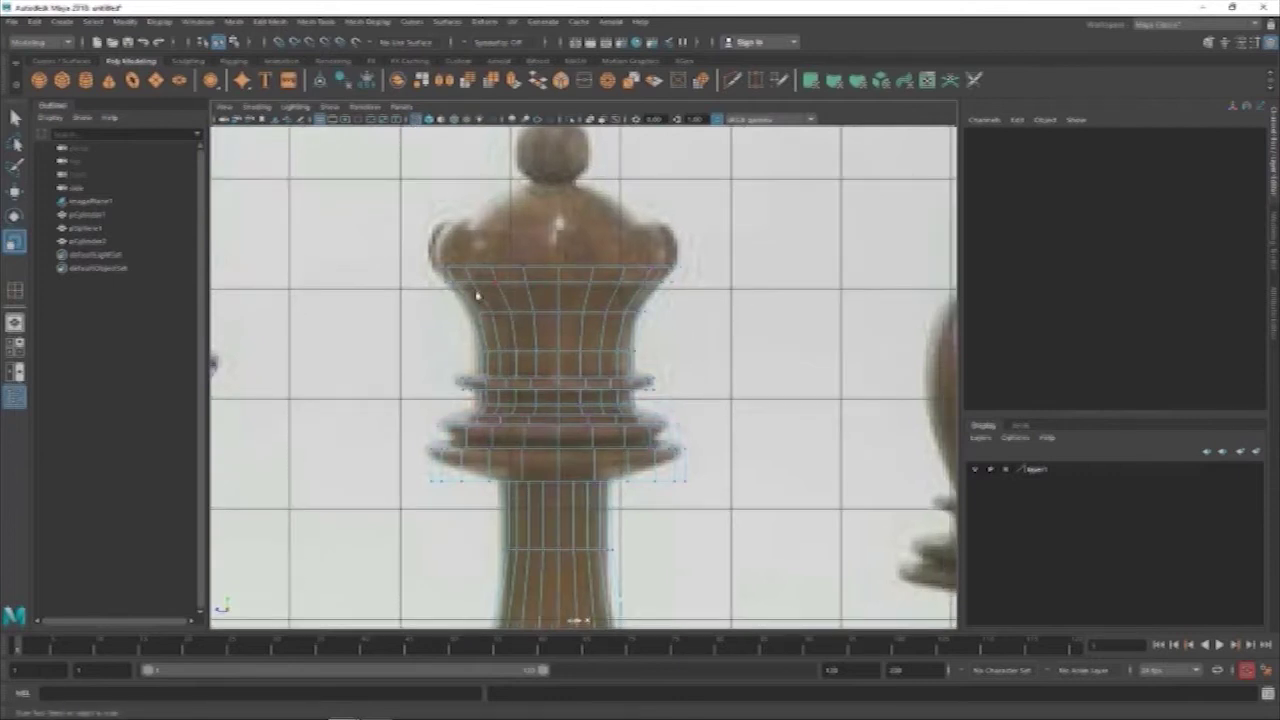
double_click(577, 288)
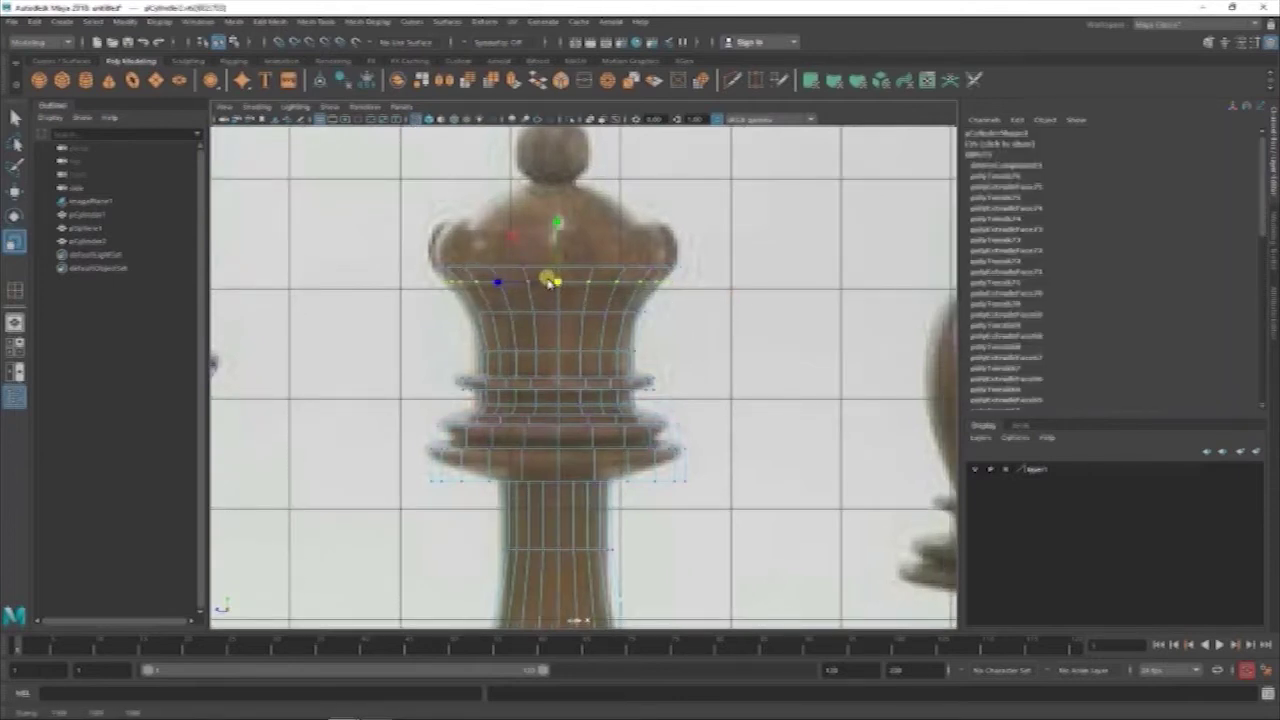
click(730, 246)
key(space)
key(space)
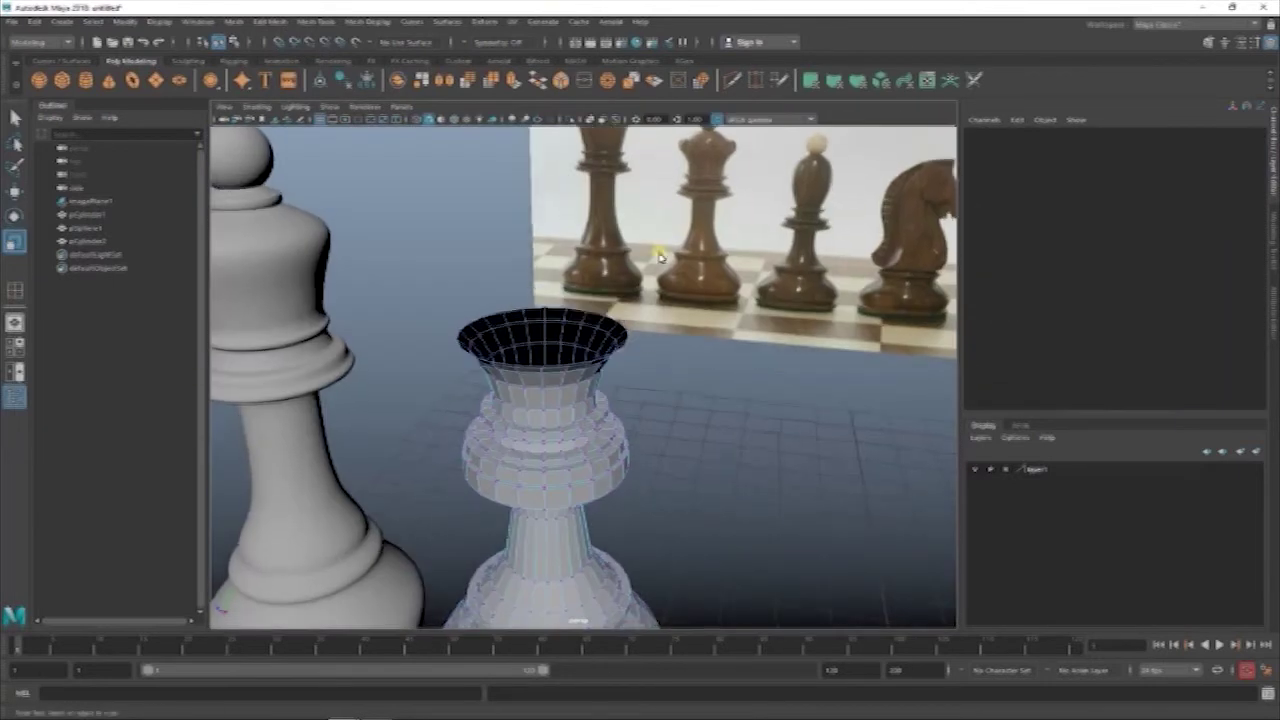
mouse_move(651, 257)
alt+mouse_down()
mouse_move(686, 371)
mouse_move(676, 296)
alt+mouse_up()
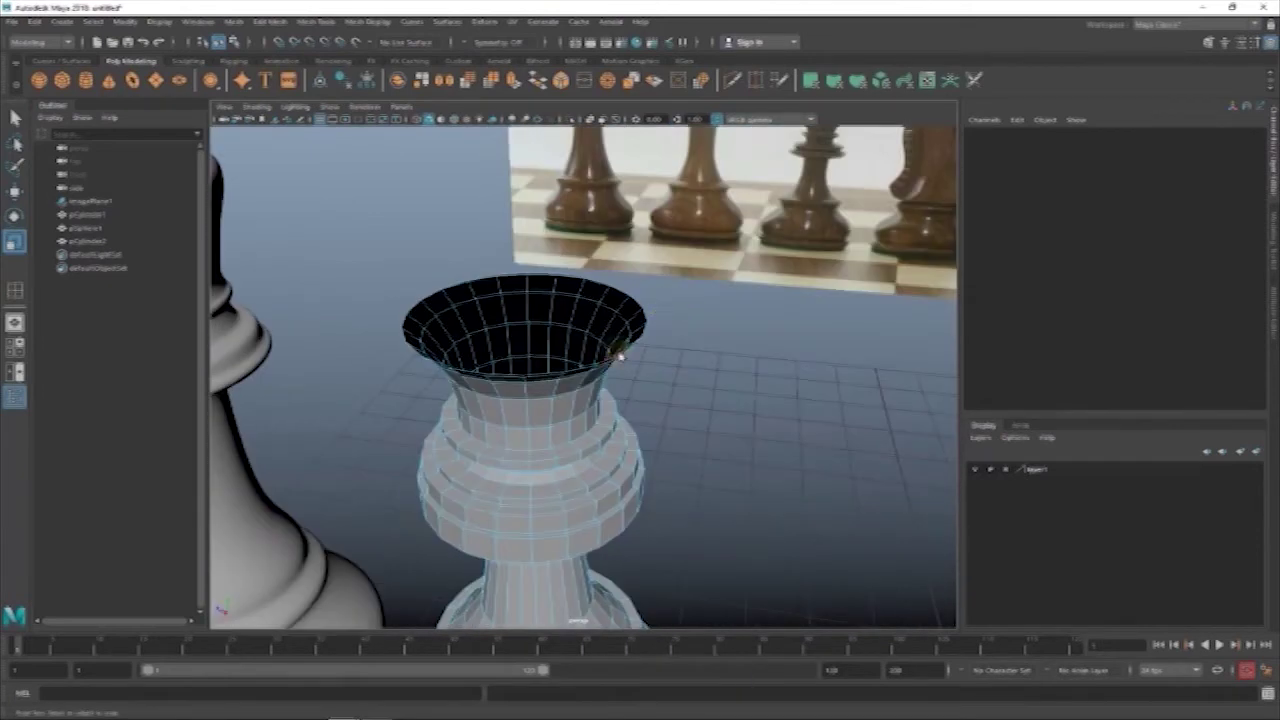
mouse_move(620, 355)
alt+mouse_down()
mouse_move(600, 328)
mouse_move(523, 308)
alt+mouse_up()
- Extrude the top rim edge loop outward into a flat ledge
double_click(600, 328)
key(ctrl+e)
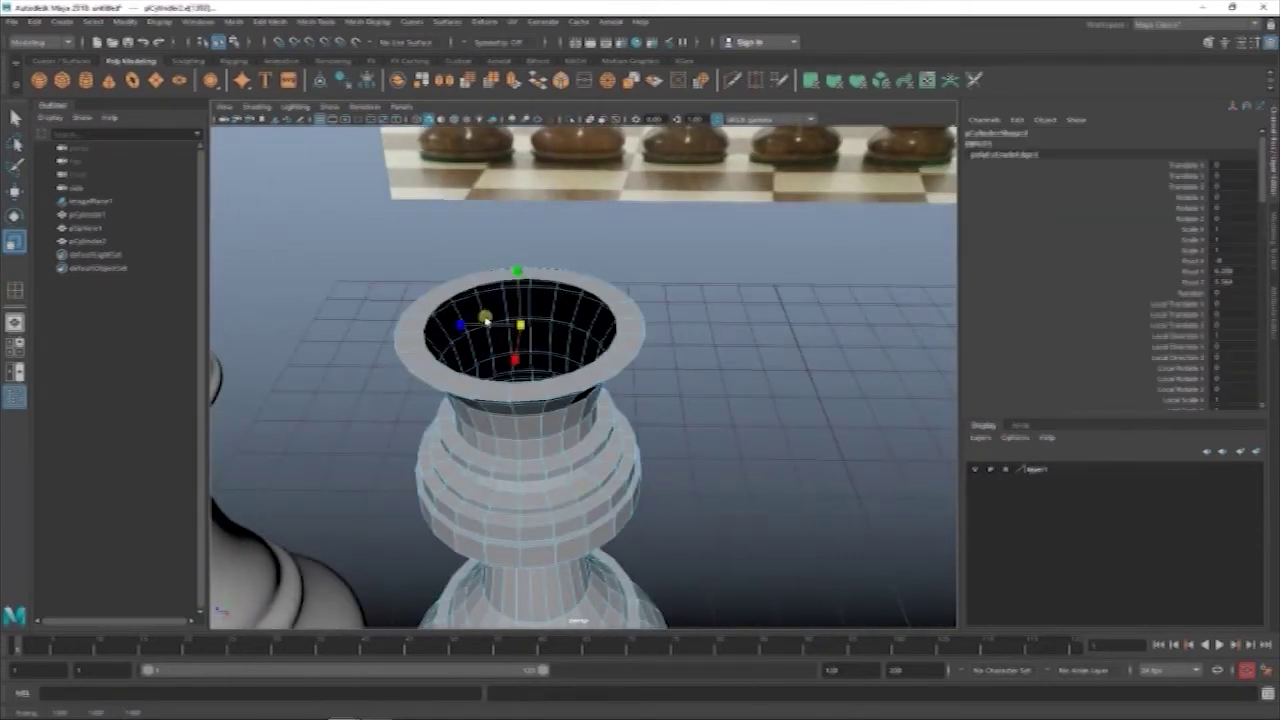
key(w)
scroll(682, 210, up, 3)
- Switch to face mode and drag-select faces around the rim for the crown points
right_drag(682, 210, 686, 259)
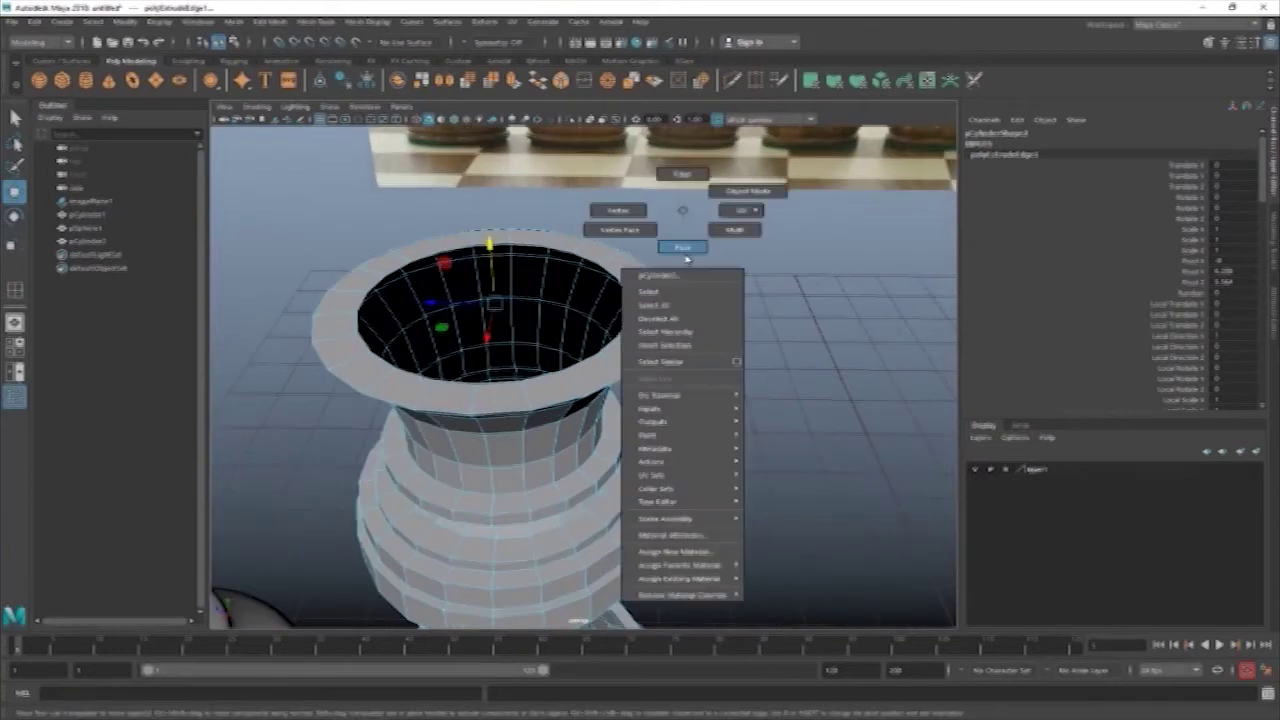
click(513, 408)
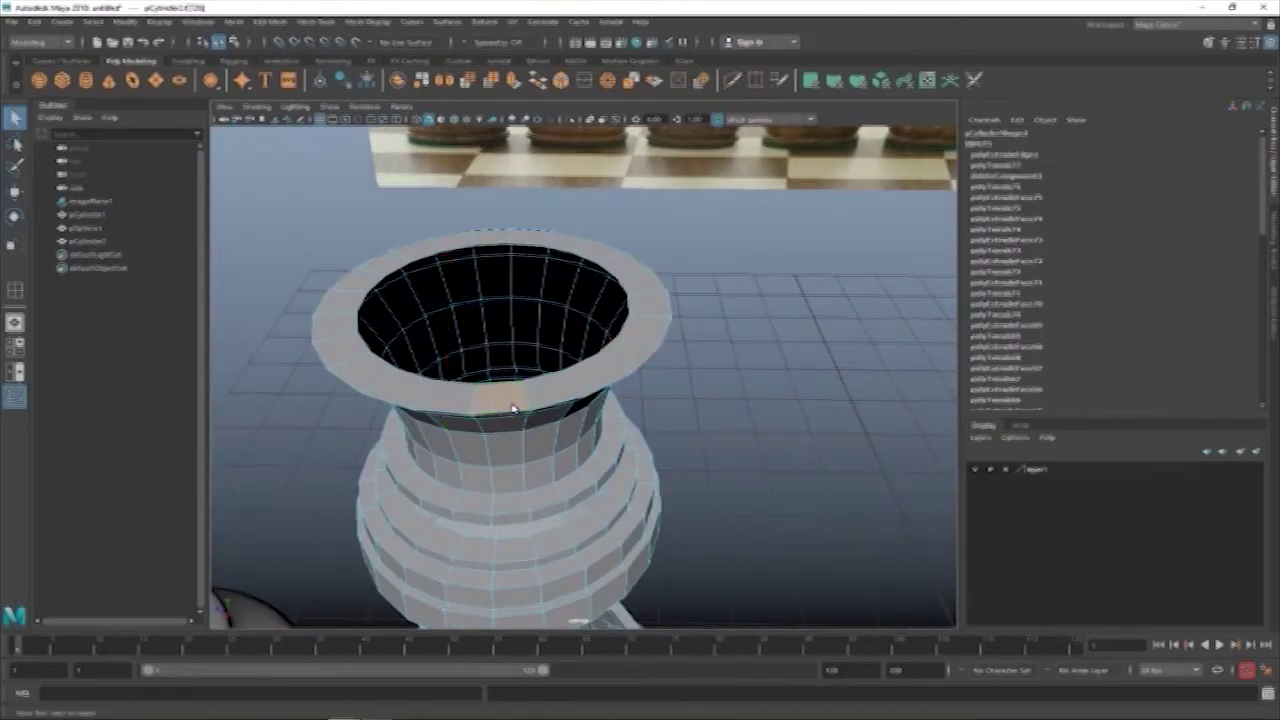
mouse_move(513, 408)
mouse_down()
mouse_move(400, 380)
mouse_move(343, 349)
mouse_move(314, 309)
mouse_move(357, 295)
mouse_up()
drag(449, 244, 634, 336)
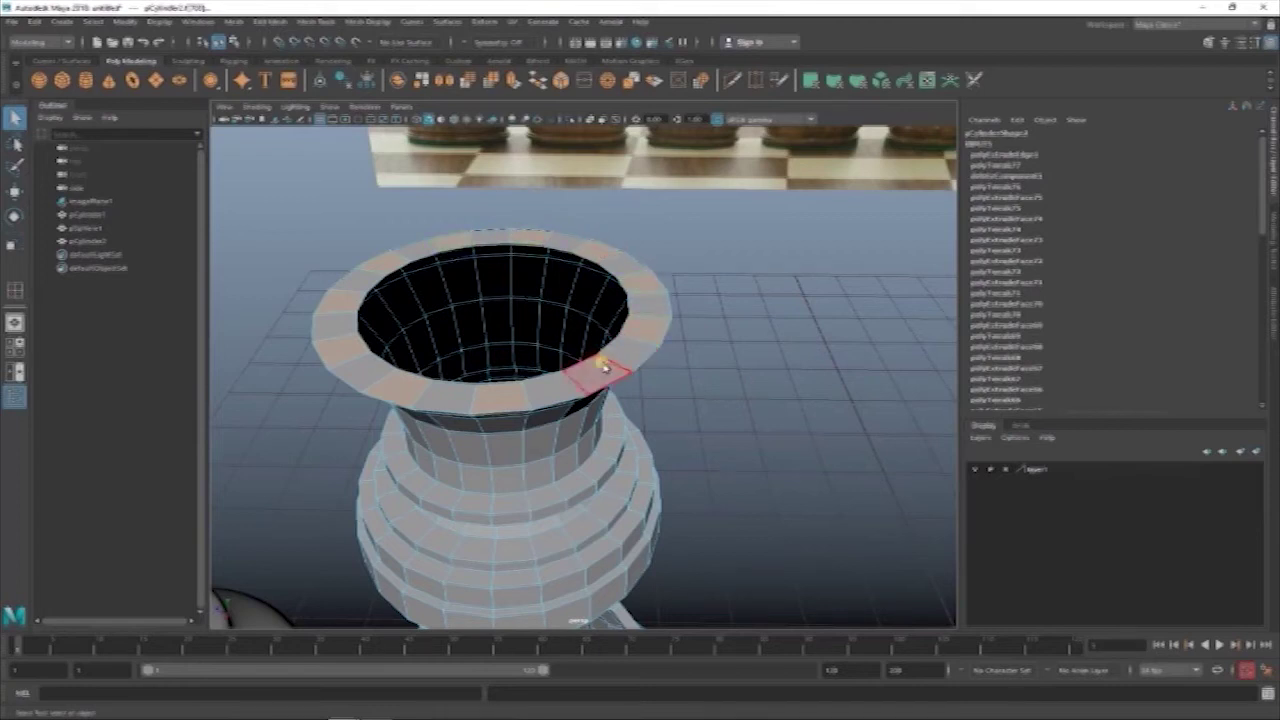
- Extrude the selected rim faces upward into crown points and compare against the front reference
key(ctrl+e)
drag(491, 240, 488, 218)
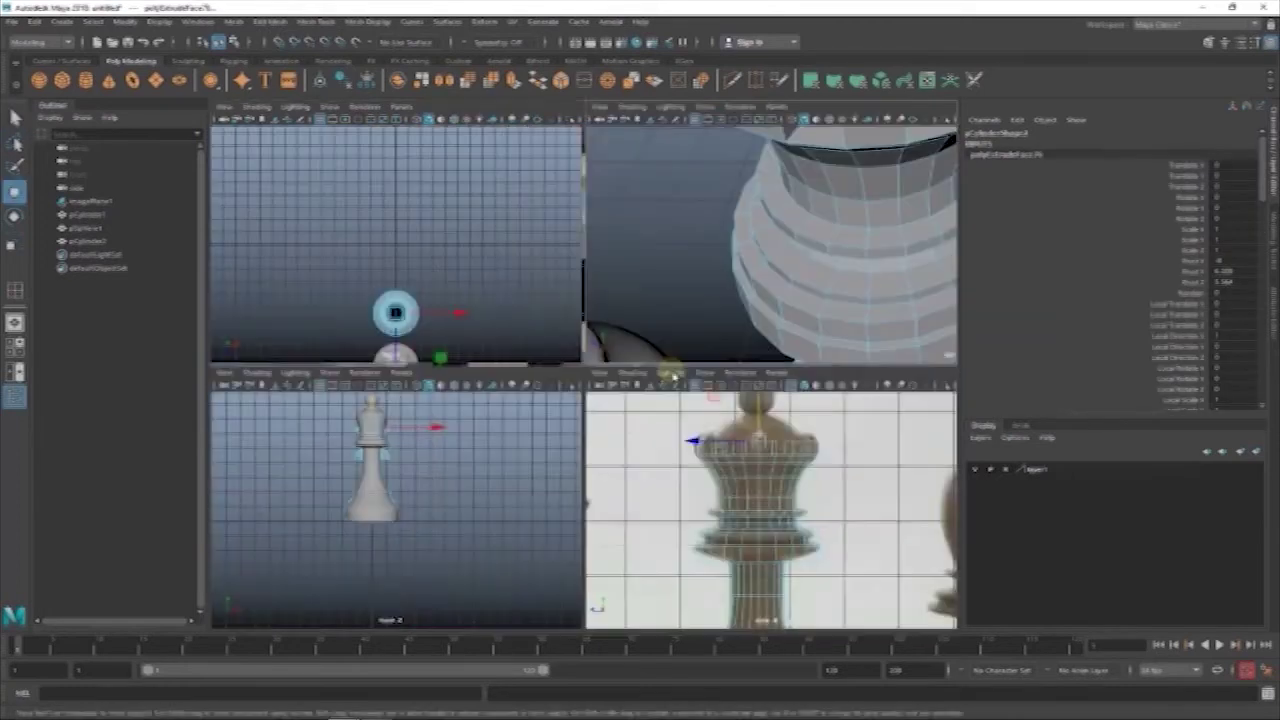
key(space)
scroll(560, 230, up, 2)
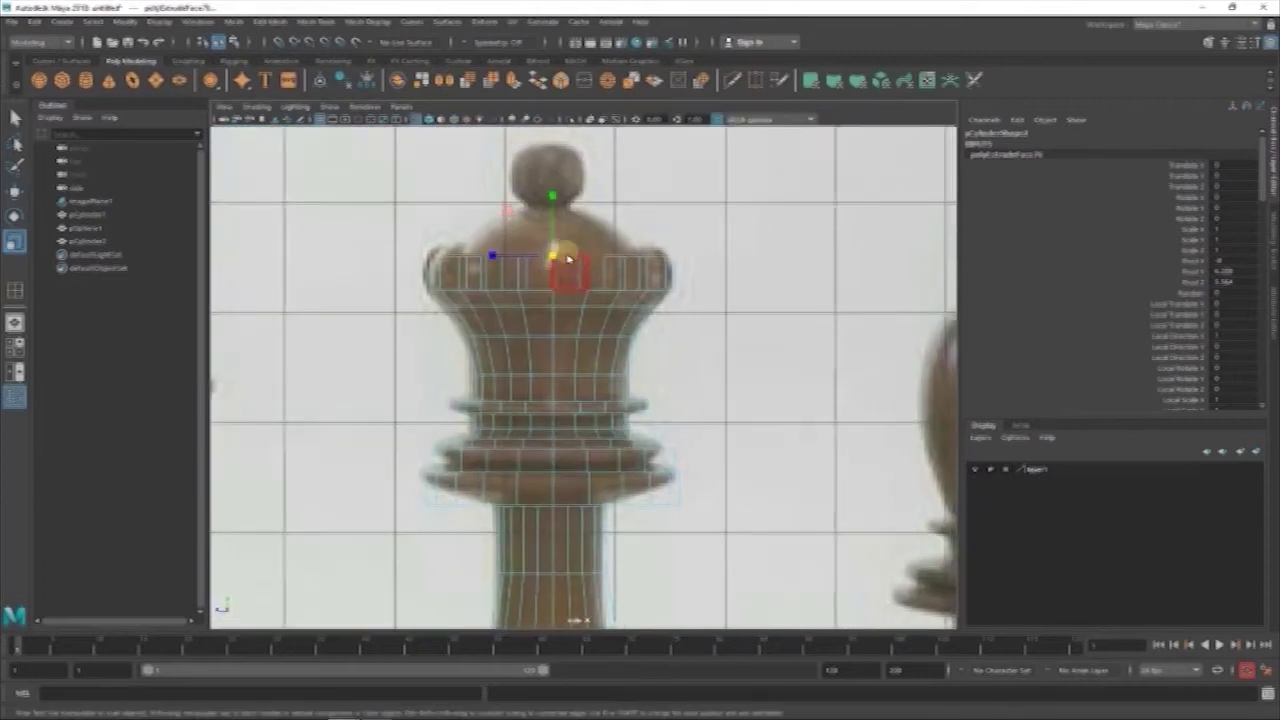
key(space)
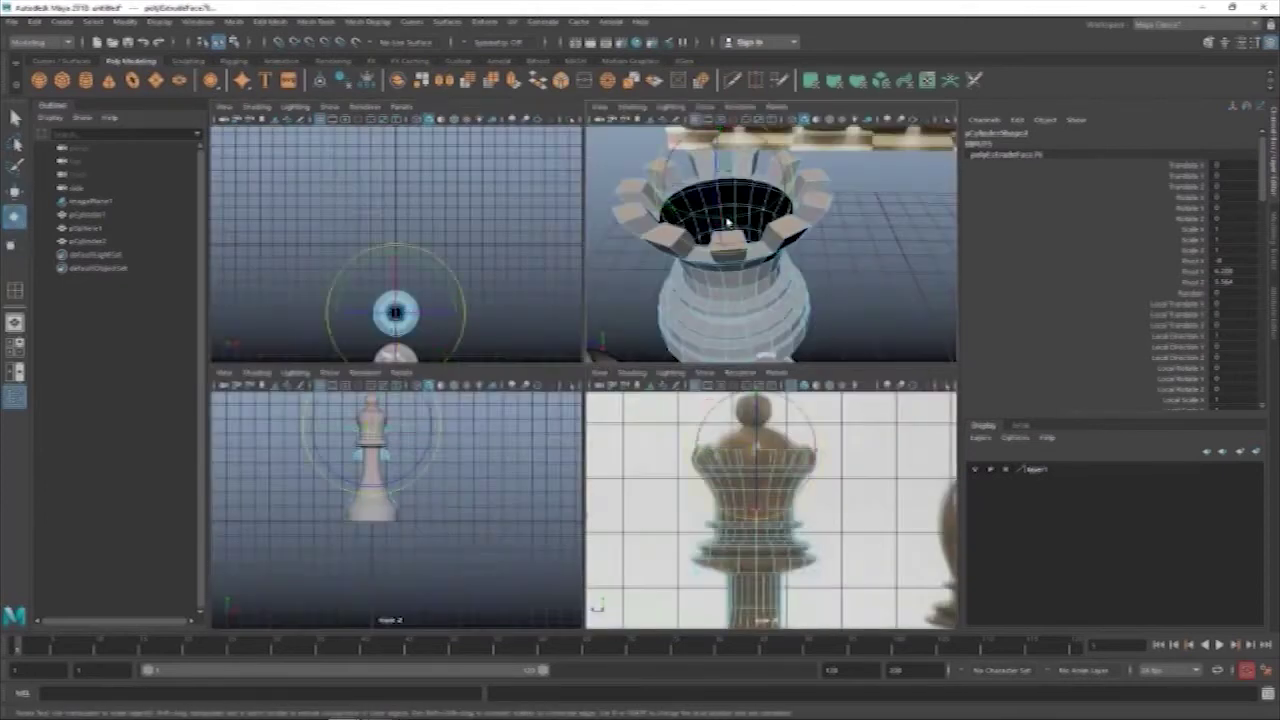
key(space)
- Extrude the inner edge of the crown's opening and shrink it inward
key(e)
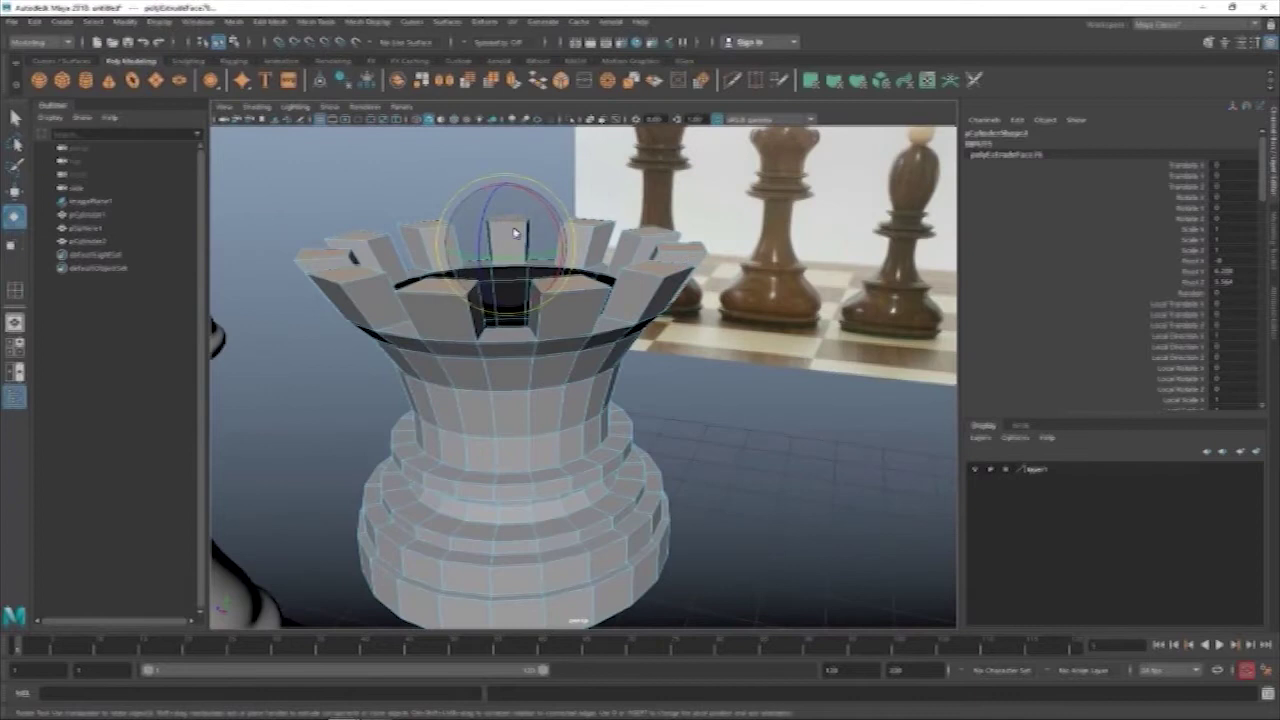
key(w)
alt+drag(551, 305, 760, 255)
right_drag(760, 255, 773, 218)
alt+drag(773, 218, 730, 243)
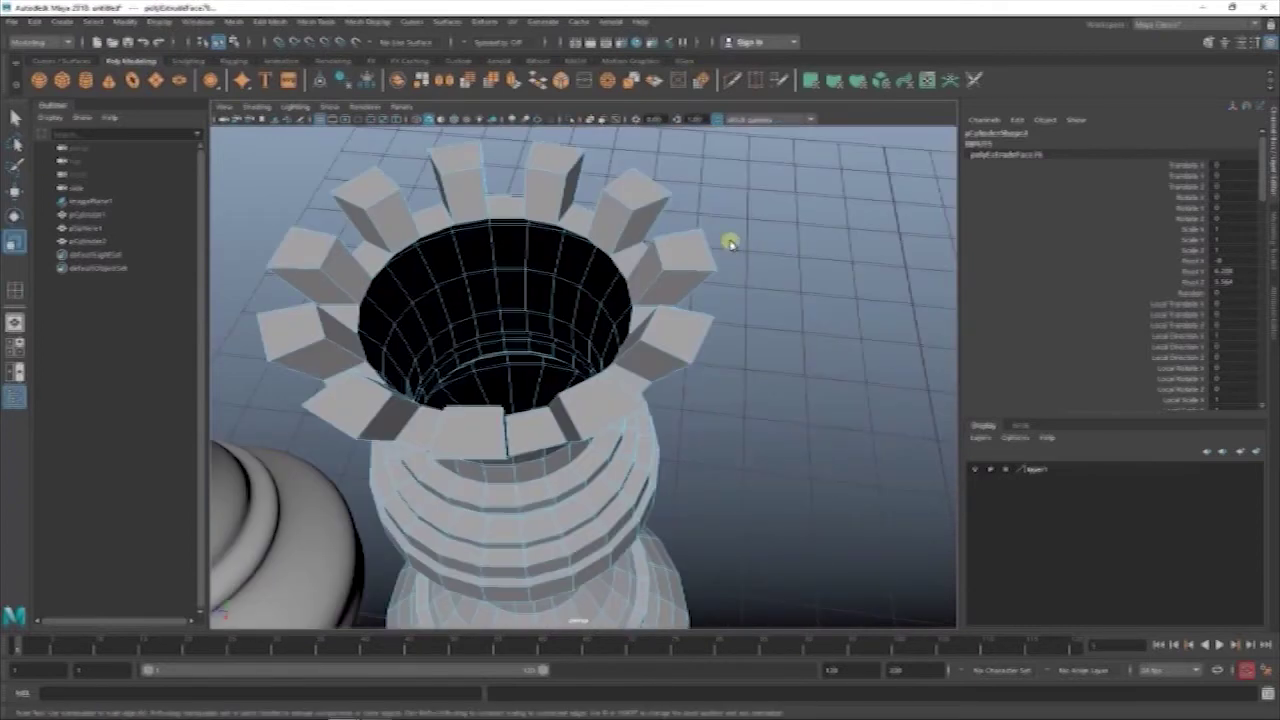
key(ctrl+e)
mouse_move(560, 276)
mouse_down()
mouse_move(455, 300)
mouse_move(520, 312)
mouse_move(540, 262)
mouse_move(567, 377)
mouse_move(565, 217)
mouse_up()
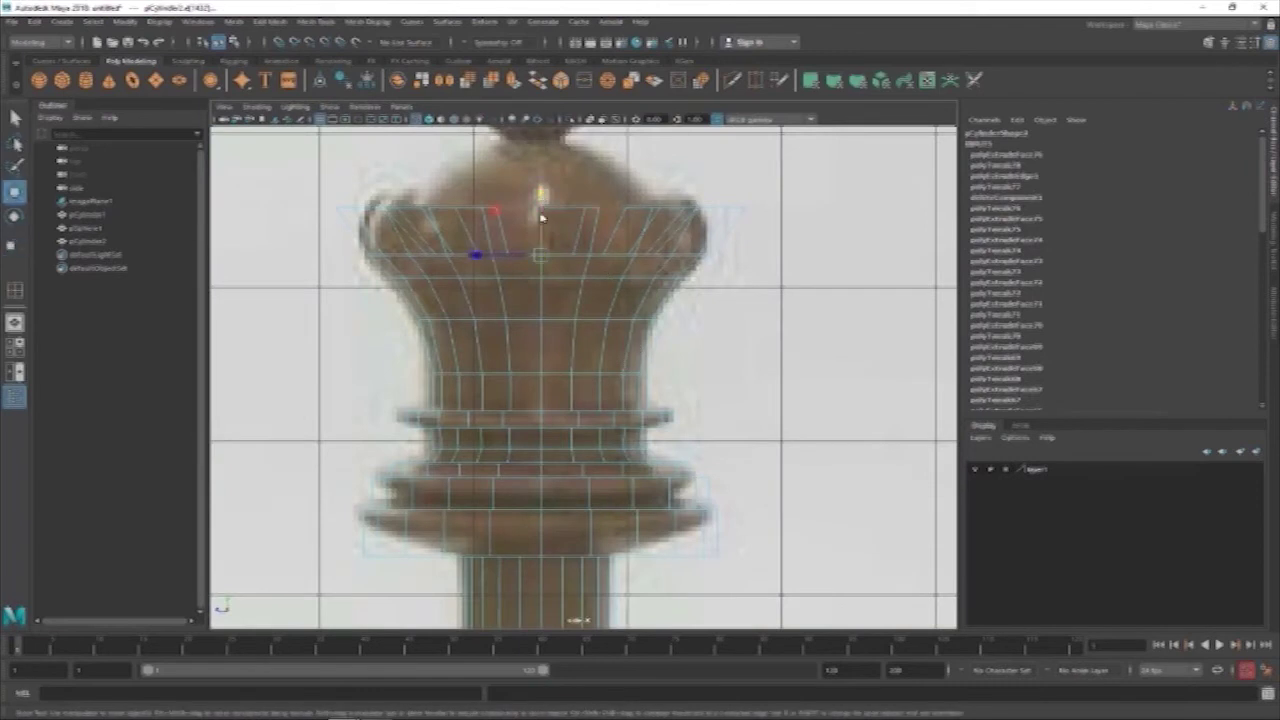
- Extrude the top edge ring upward twice to start the dome inside the crown
key(ctrl+e)
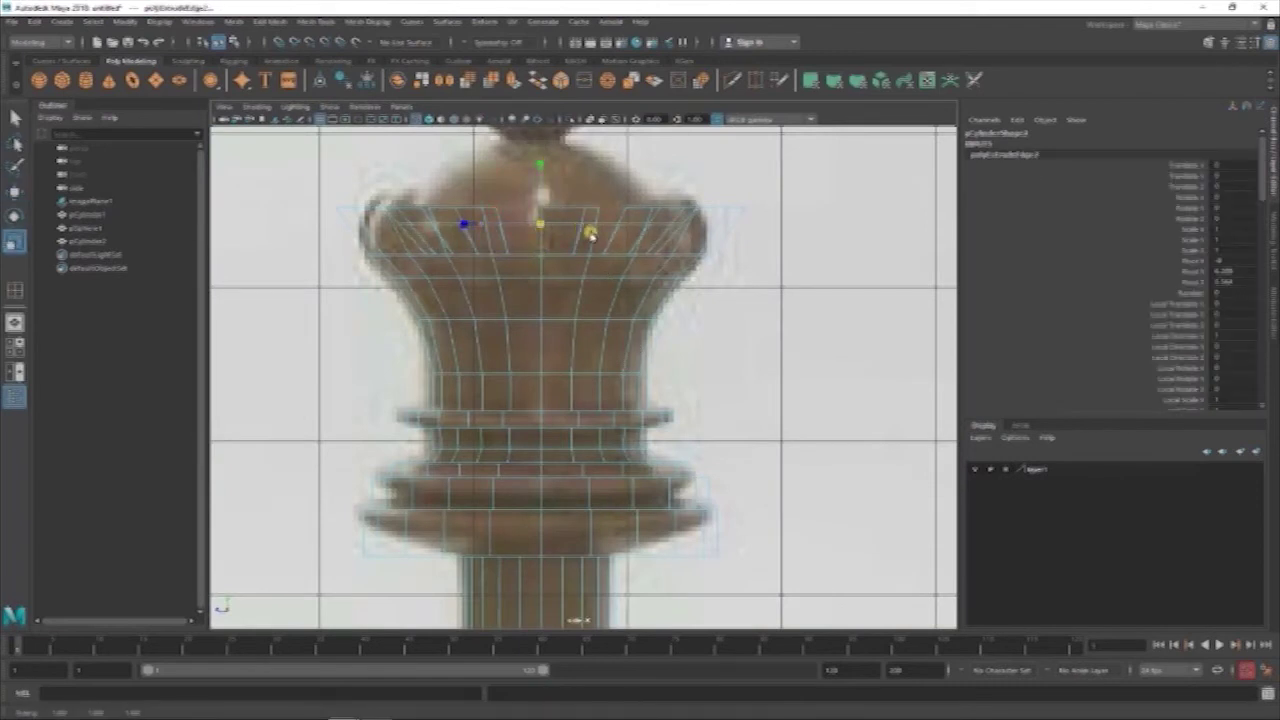
drag(540, 228, 541, 195)
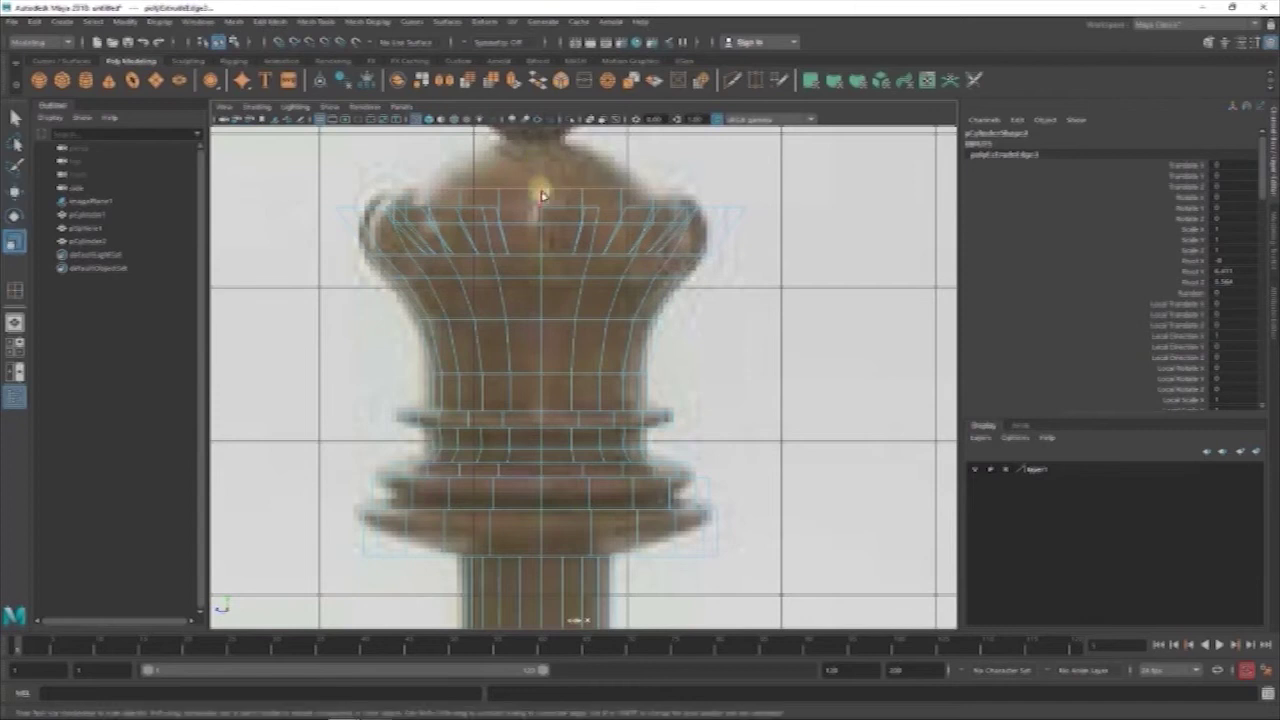
key(w)
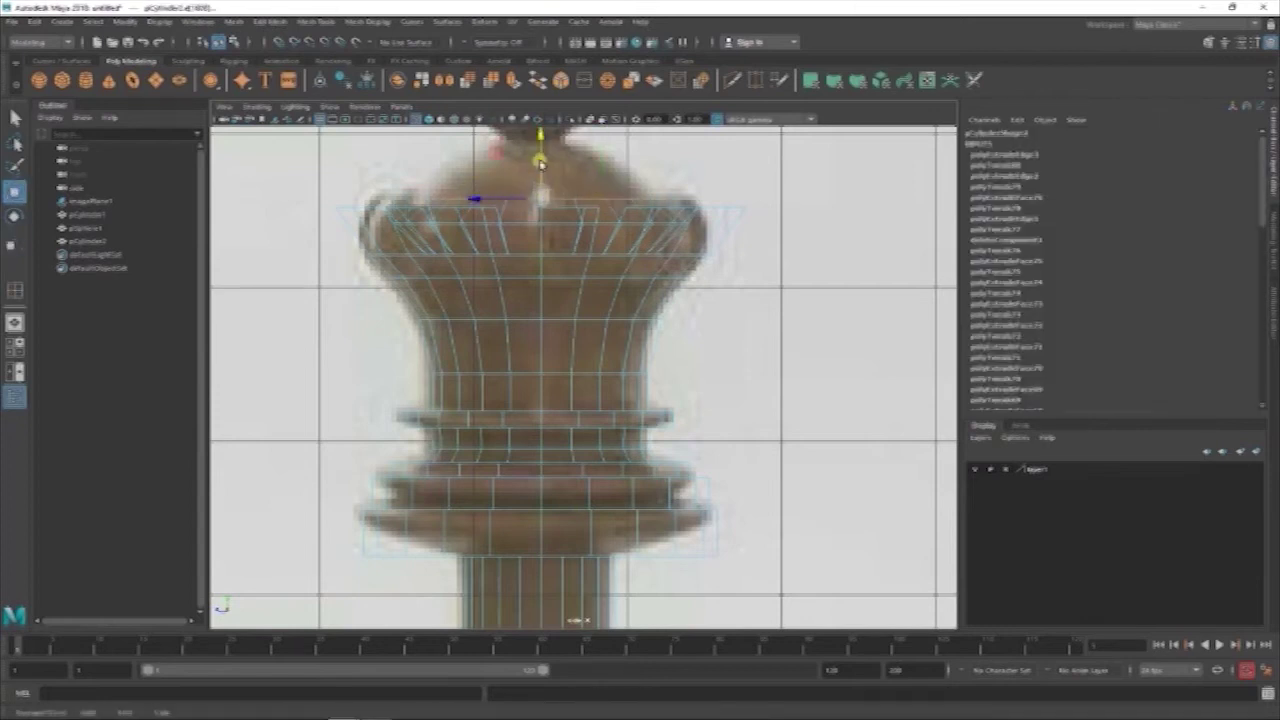
key(ctrl+e)
alt+middle_drag(550, 160, 561, 247)
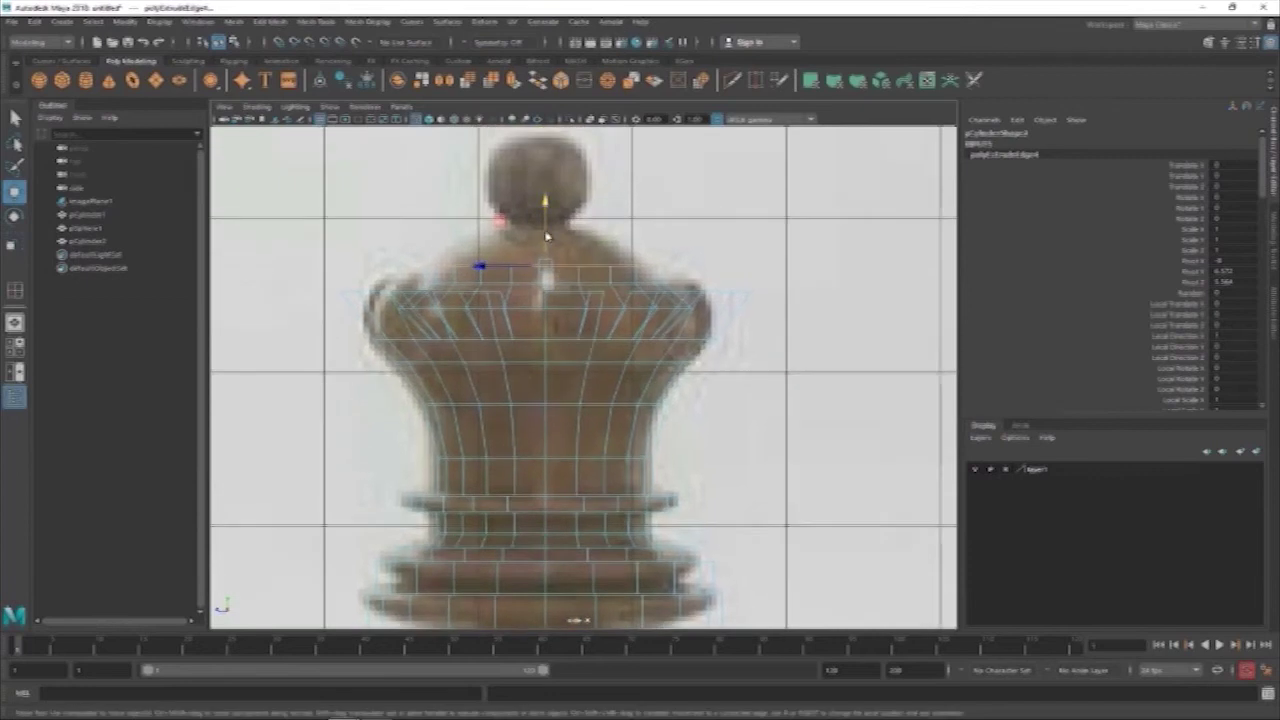
- Scale the new ring inward toward the ball finial, then select the whole piece in perspective
key(r)
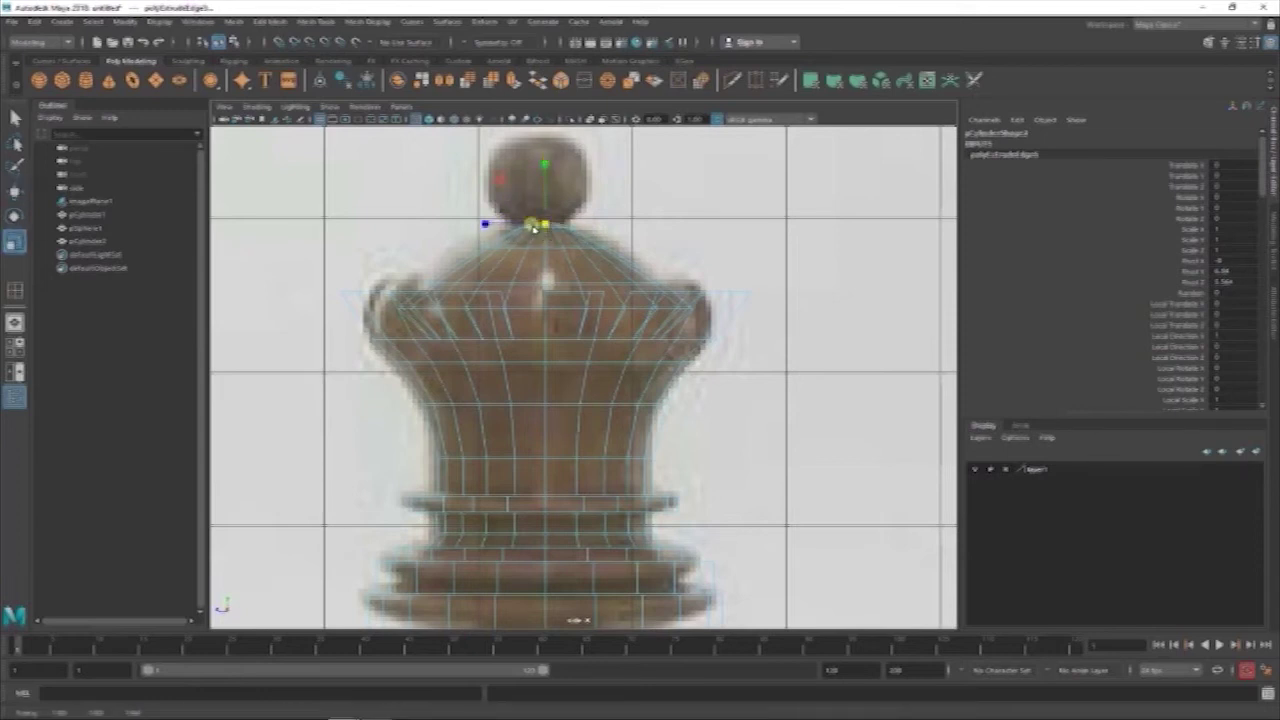
key(space)
key(space)
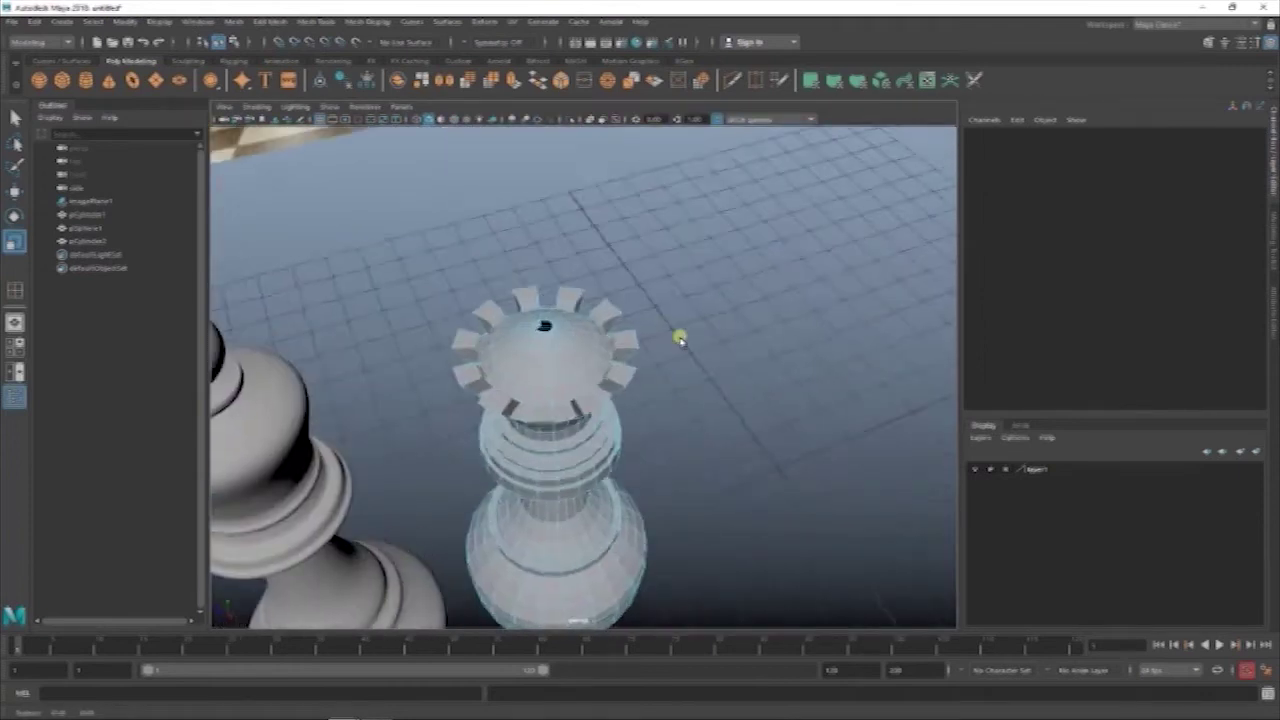
alt+drag(680, 337, 590, 330)
right_click(590, 330)
mouse_move(575, 285)
alt+mouse_down()
mouse_move(609, 457)
mouse_move(703, 503)
alt+mouse_up()
click(588, 362)
- Select the queen, insert an edge loop near its base bottom, and pick a face on the new band
click(650, 450)
key(space)
key(space)
scroll(683, 382, down, 3)
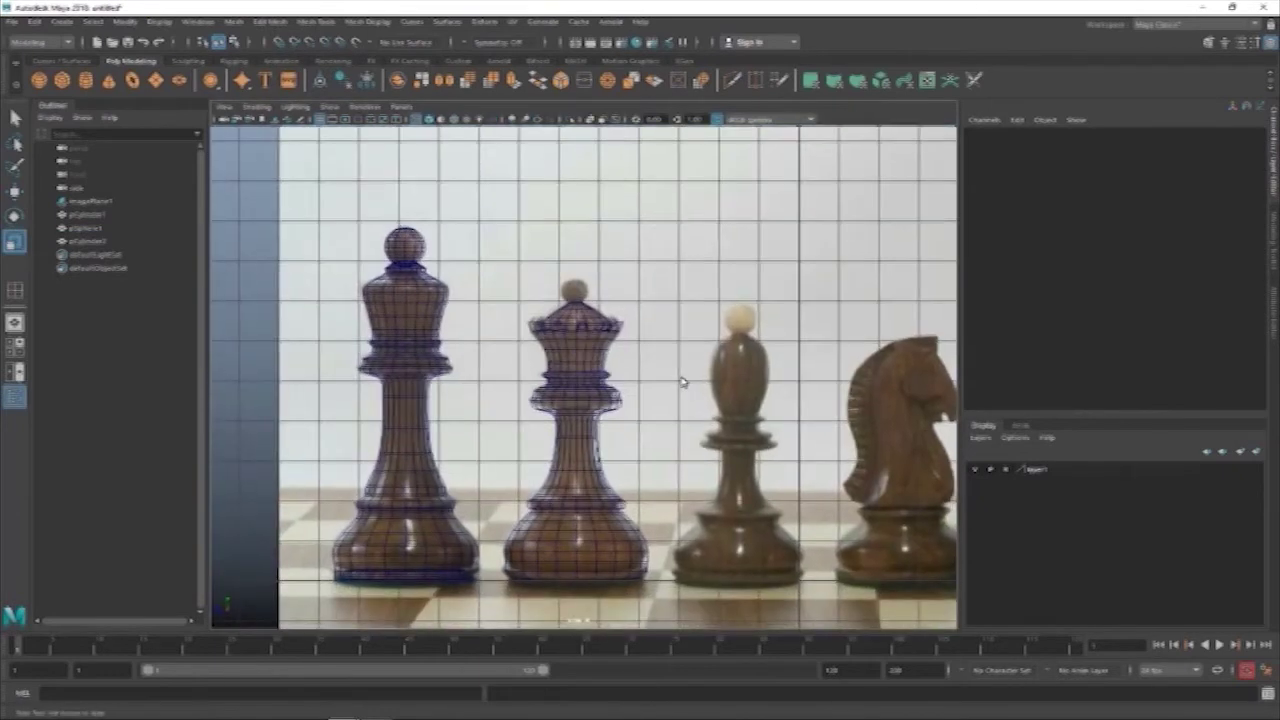
click(590, 430)
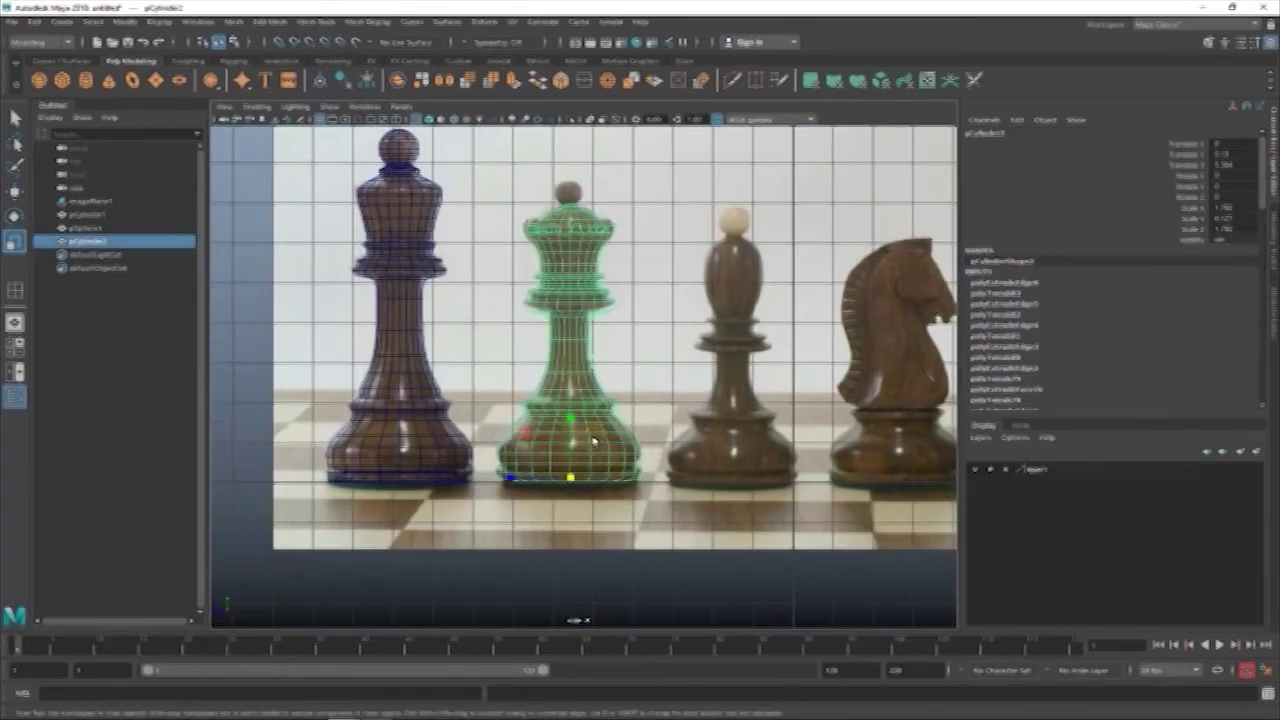
scroll(580, 430, up, 5)
right_click(661, 302)
right_drag(828, 205, 830, 204)
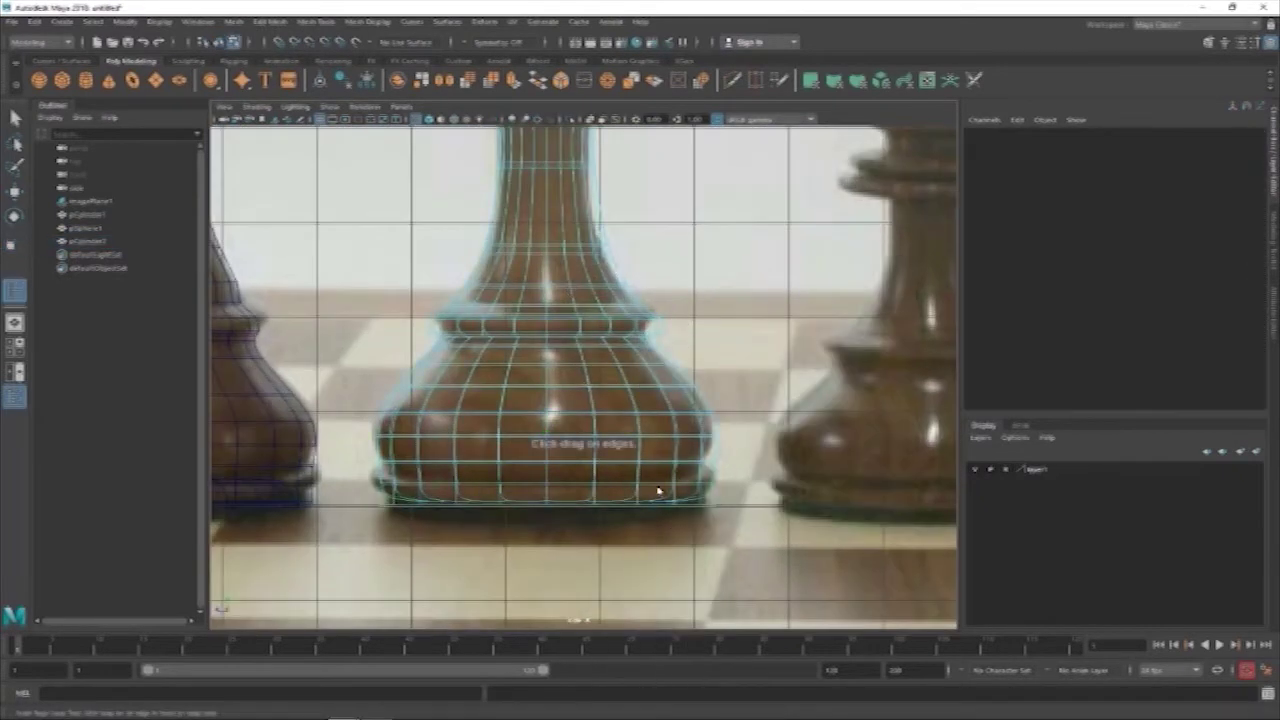
click(663, 498)
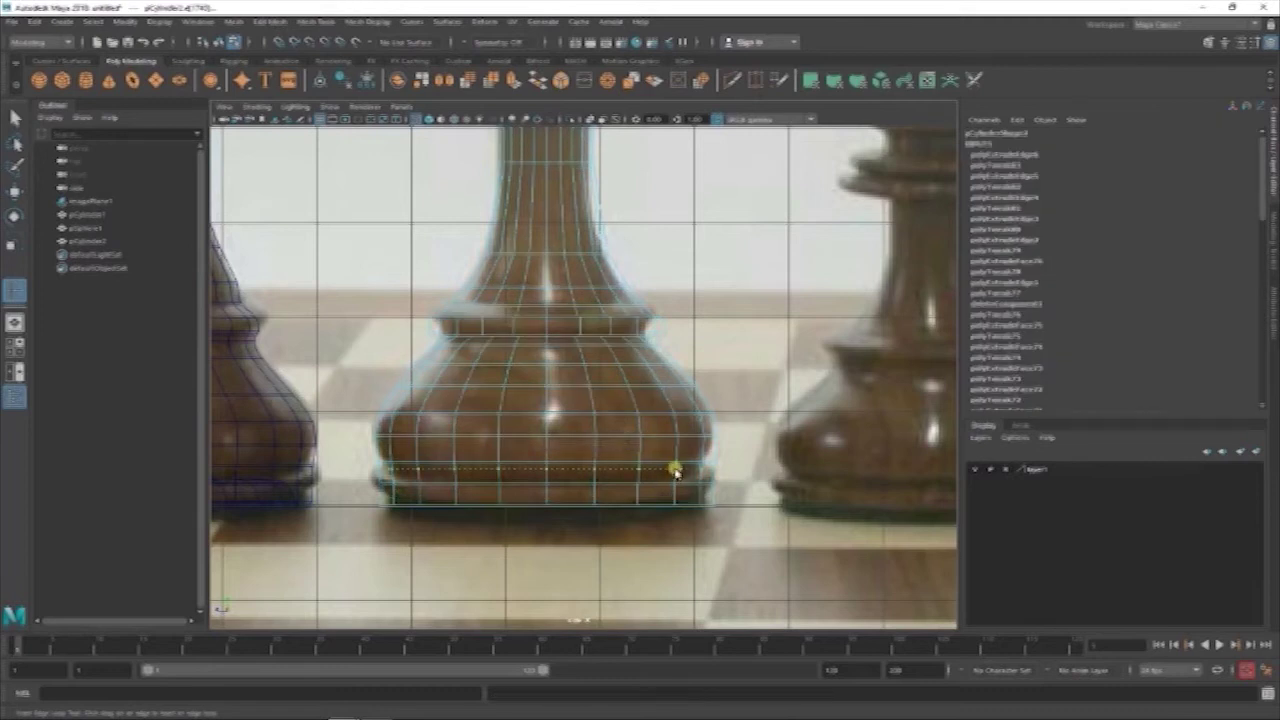
right_drag(731, 329, 731, 380)
click(610, 488)
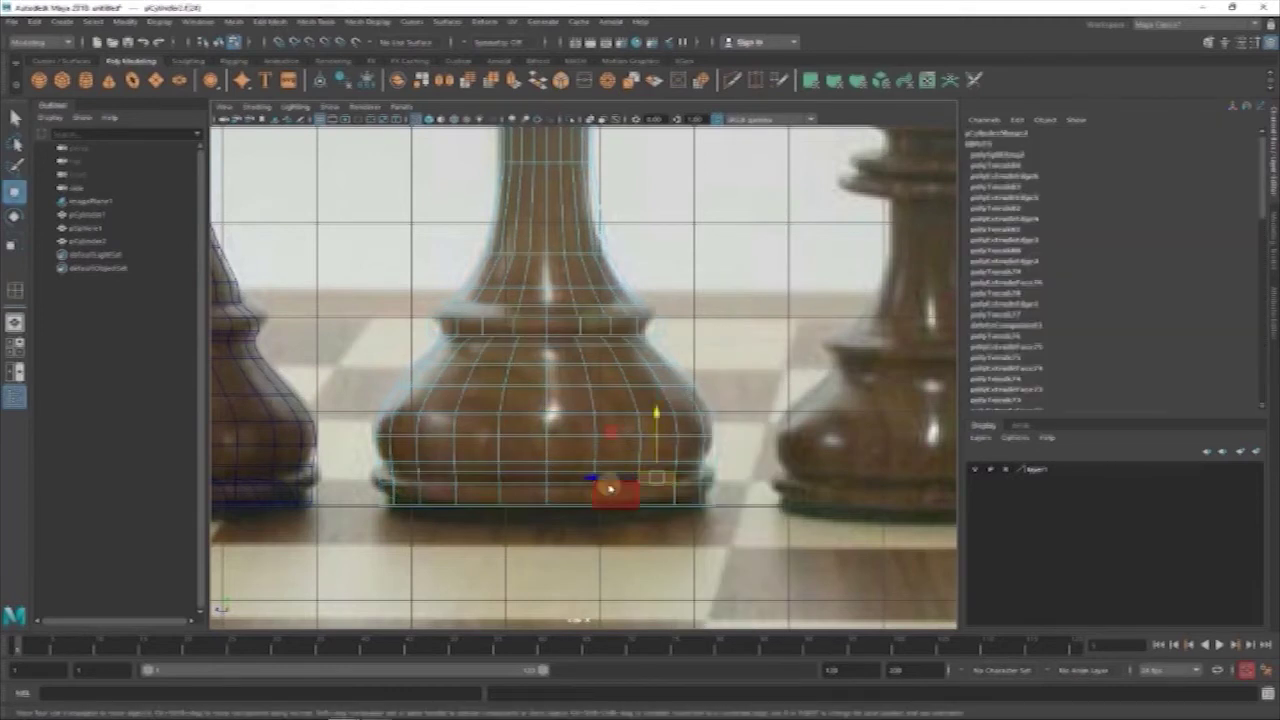
- Extrude the selected base band faces inward to cut a groove around the queen's base
scroll(723, 374, up, 3)
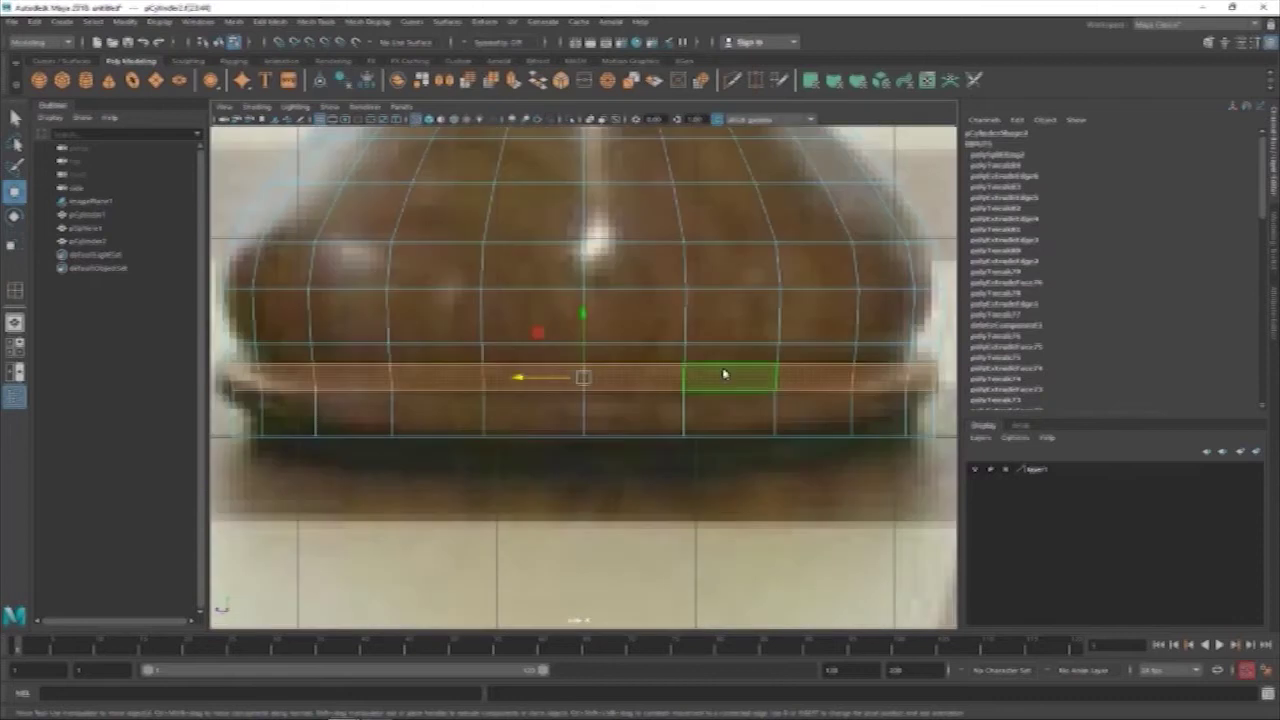
scroll(685, 345, down, 4)
key(space)
key(space)
key(f)
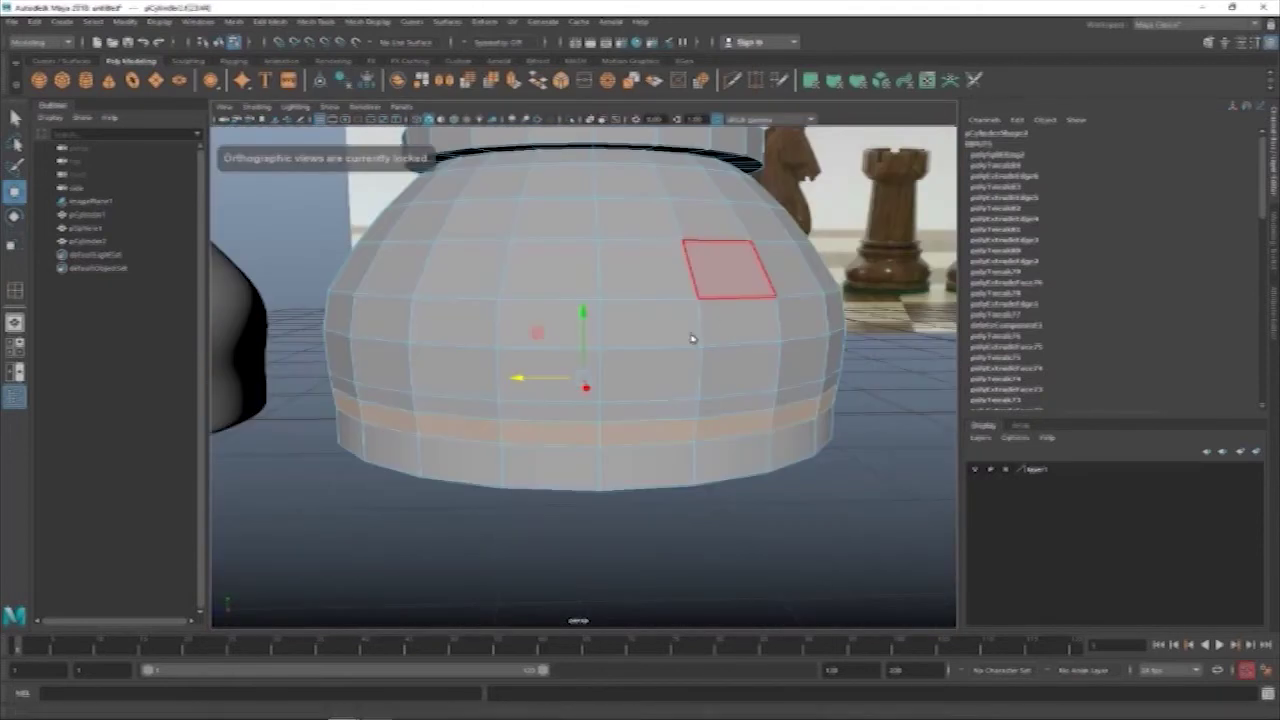
key(ctrl+e)
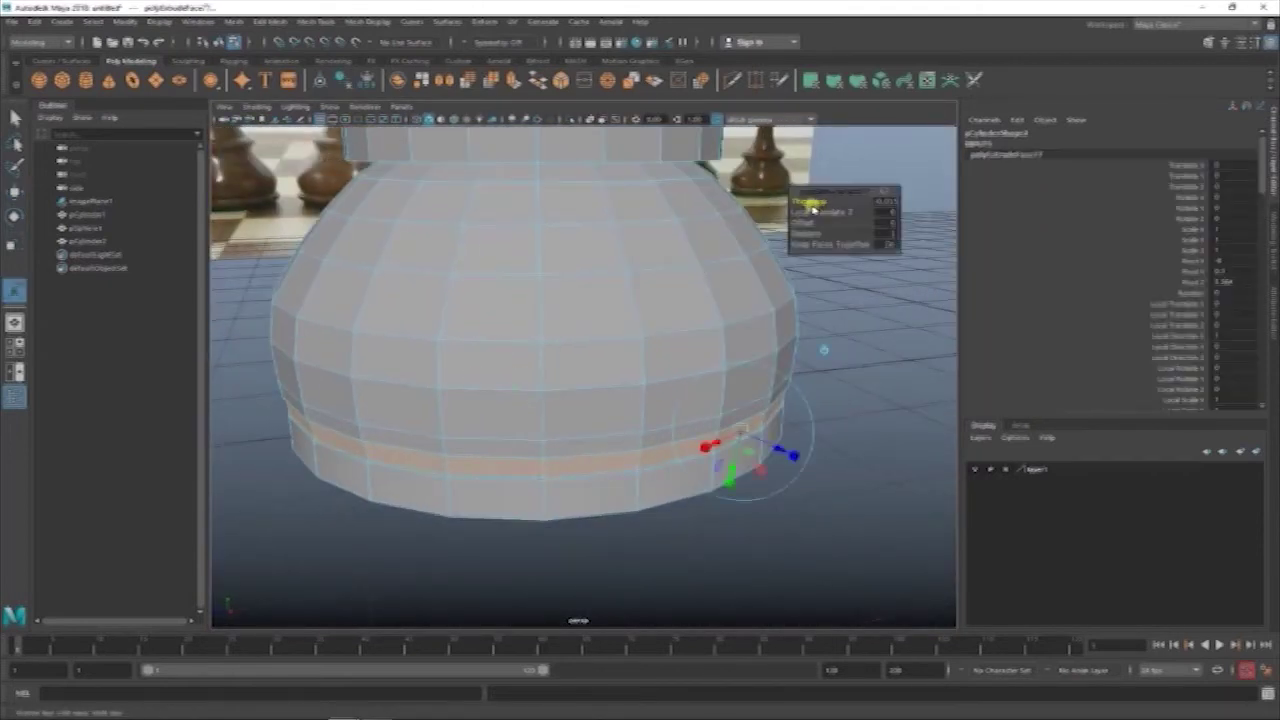
alt+drag(824, 268, 760, 347)
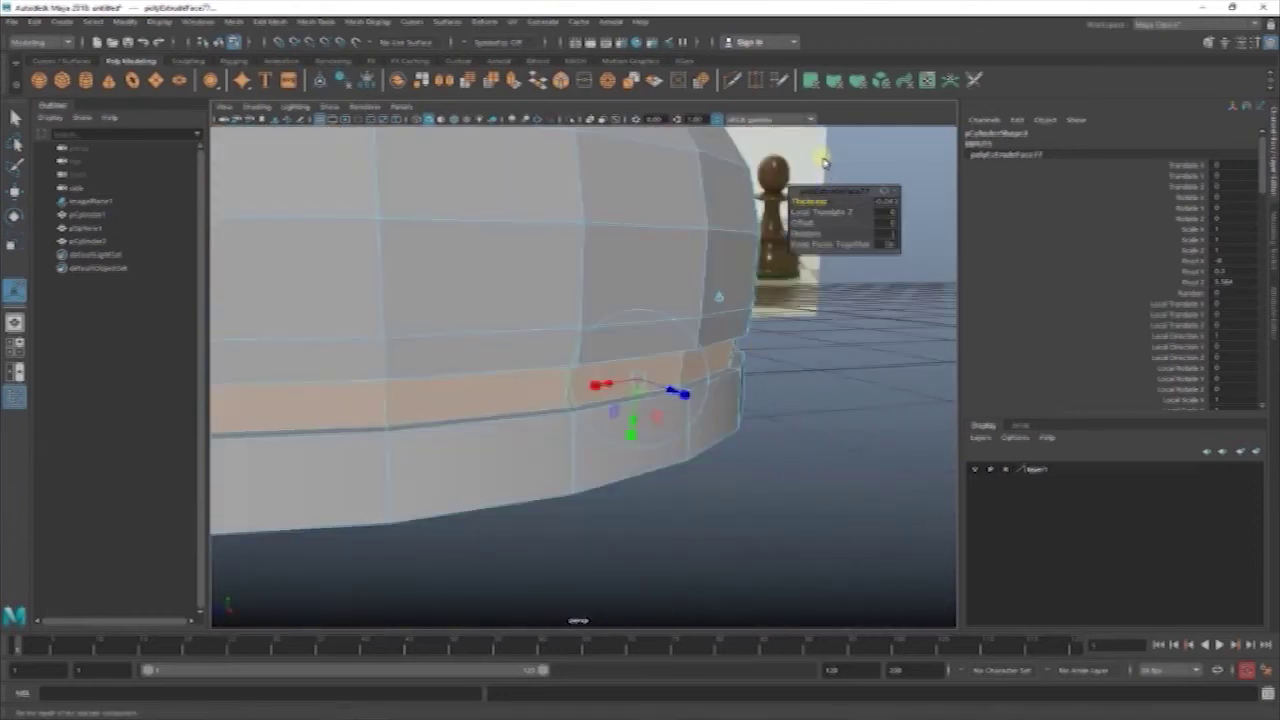
key(F8)
- Insert a supporting edge loop beside the groove, then reselect the chess piece mesh
shift+right_click(859, 147)
shift+right_drag(853, 160, 780, 166)
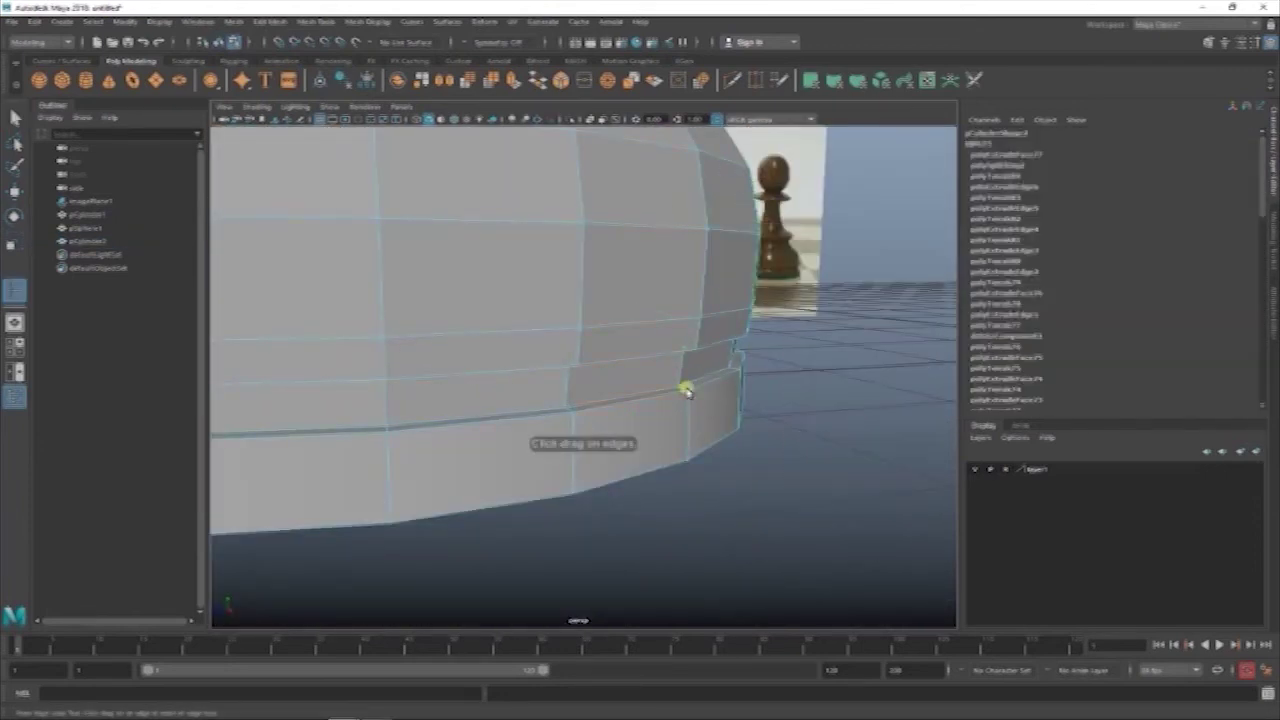
alt+drag(657, 357, 693, 415)
drag(681, 340, 684, 338)
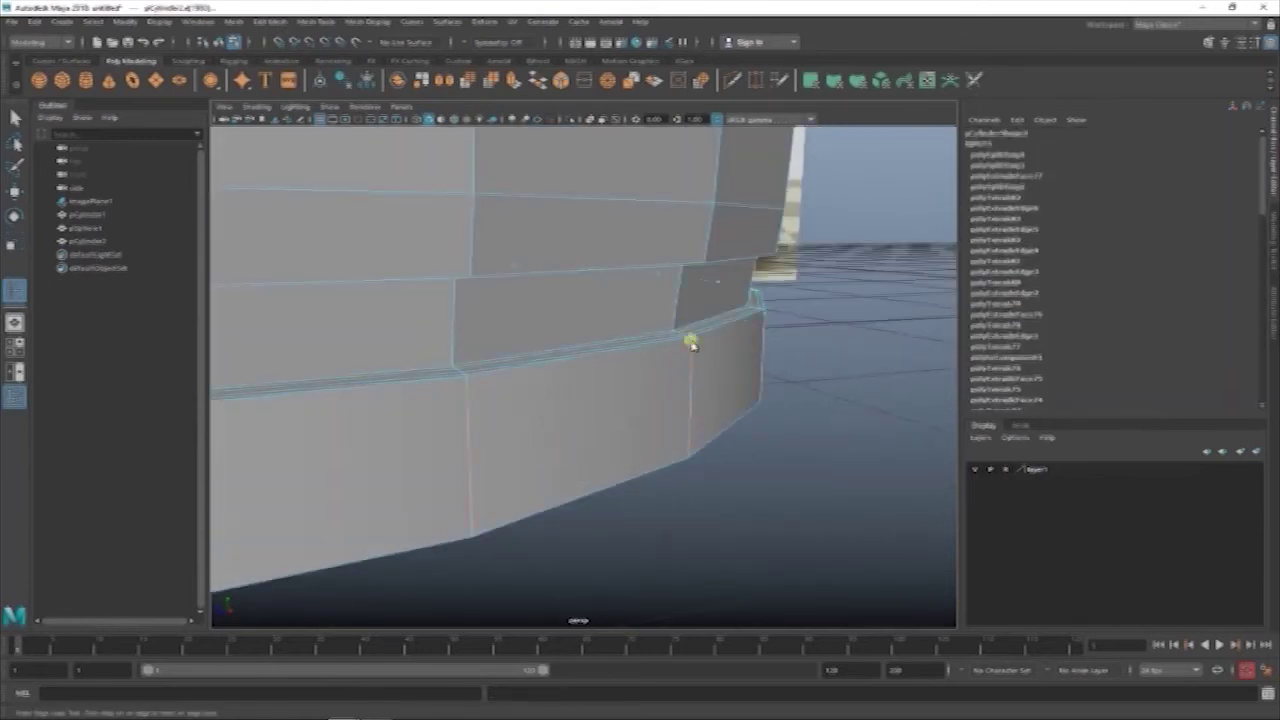
mouse_move(706, 261)
alt+mouse_down()
mouse_move(614, 277)
mouse_move(600, 349)
mouse_move(663, 249)
mouse_move(648, 287)
alt+mouse_up()
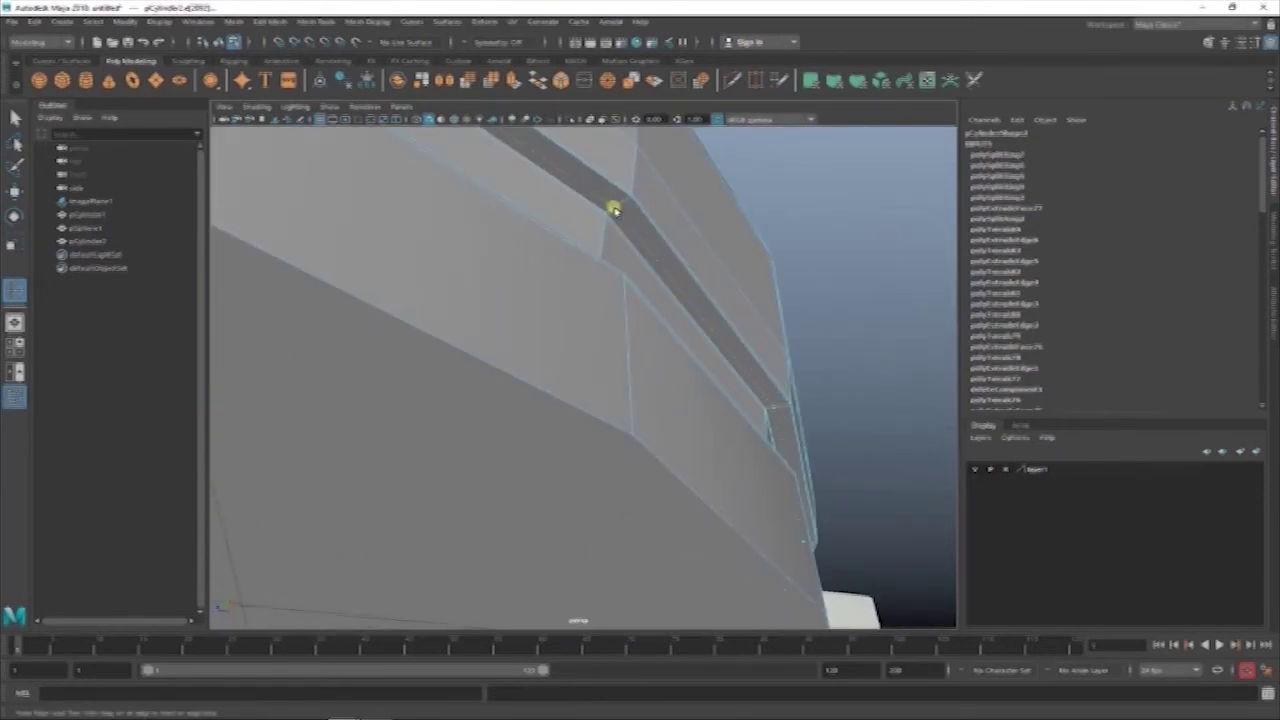
key(w)
mouse_move(623, 204)
alt+mouse_down()
mouse_move(608, 277)
mouse_move(570, 265)
mouse_move(551, 286)
mouse_move(771, 514)
mouse_move(651, 297)
mouse_move(691, 206)
alt+mouse_up()
click(608, 277)
click(607, 305)
- Extrude the flat bottom face of the base and scale it inward to form an inset rim
click(691, 206)
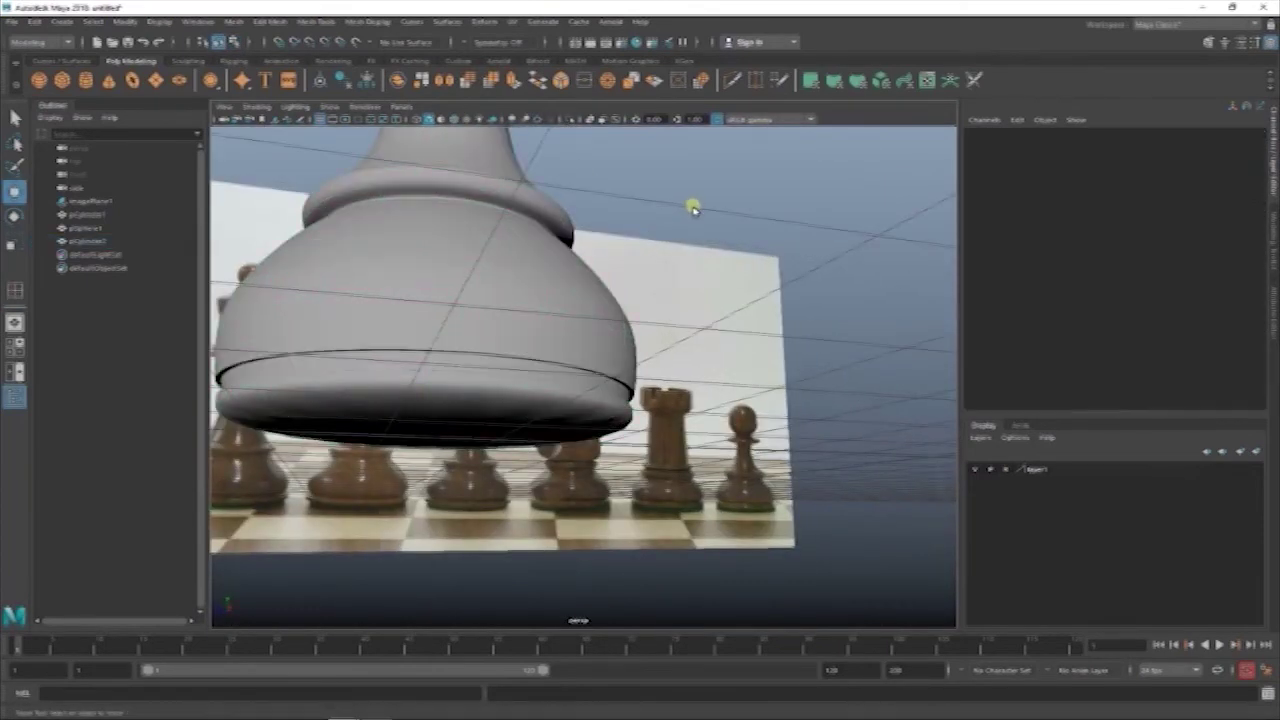
mouse_move(600, 314)
alt+mouse_down()
mouse_move(558, 208)
mouse_move(606, 191)
mouse_move(551, 354)
mouse_move(503, 374)
alt+mouse_up()
click(505, 380)
right_drag(505, 380, 502, 388)
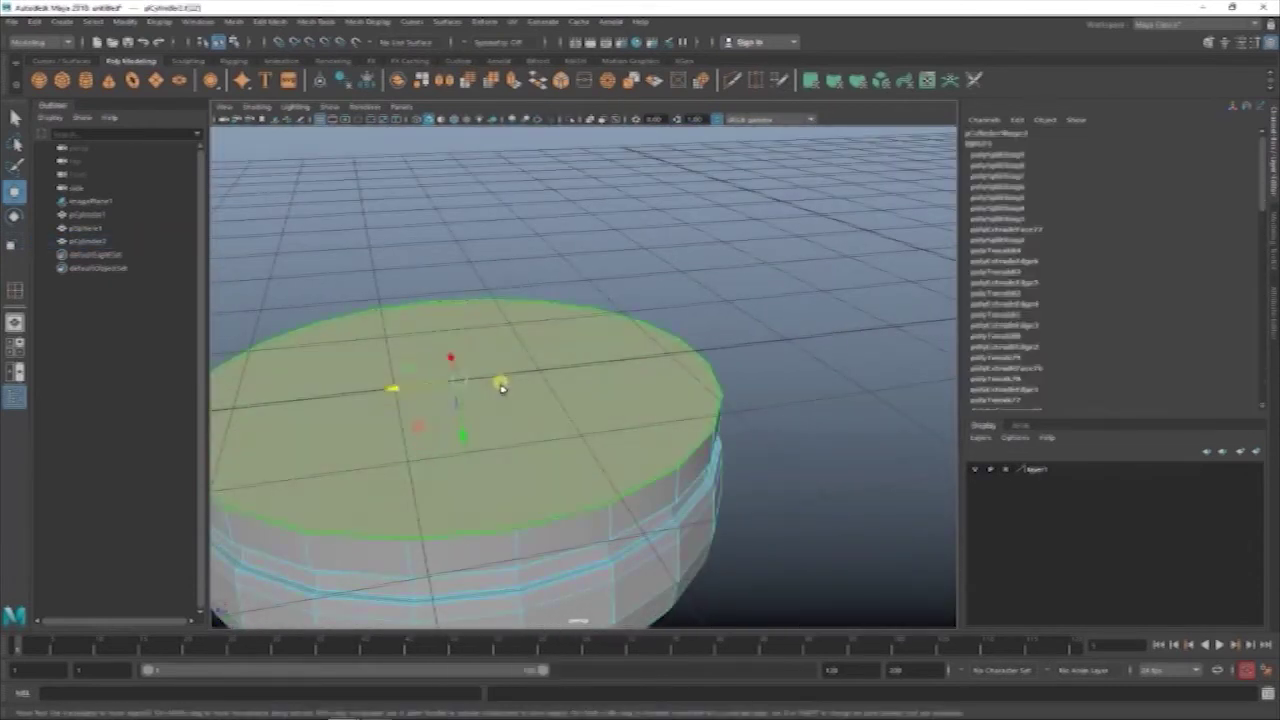
key(ctrl+e)
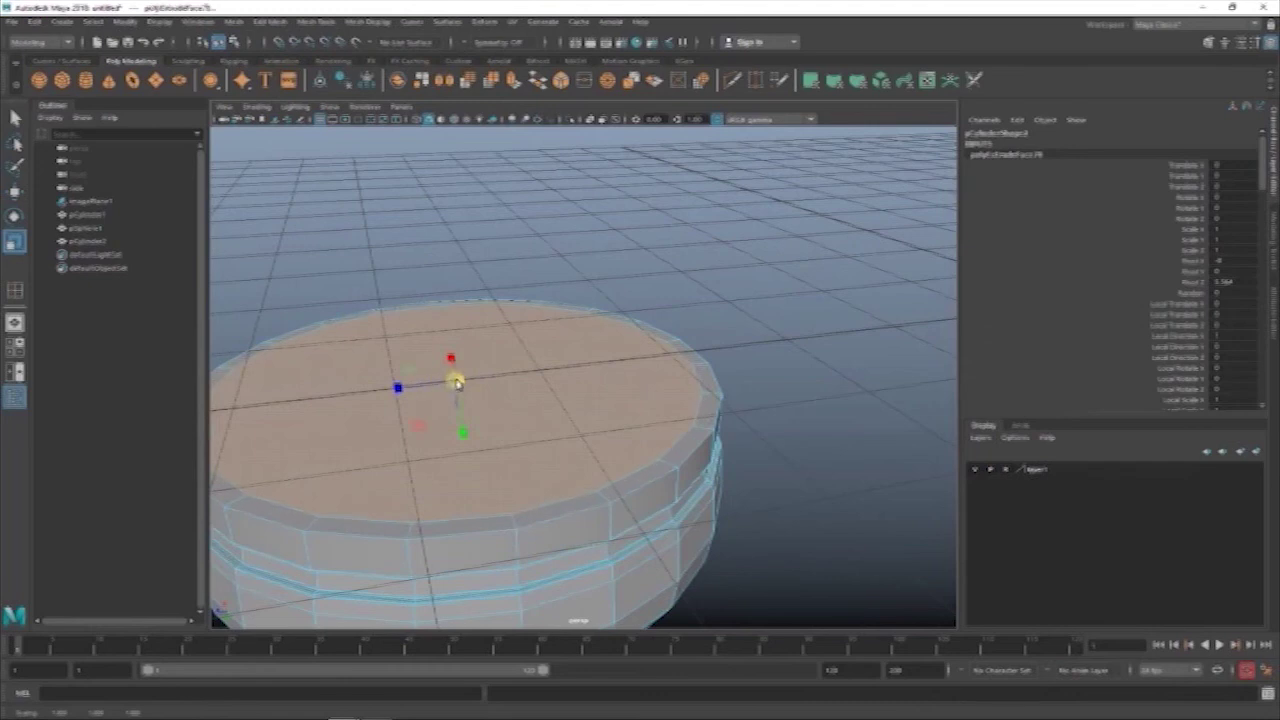
drag(456, 381, 465, 432)
key(w)
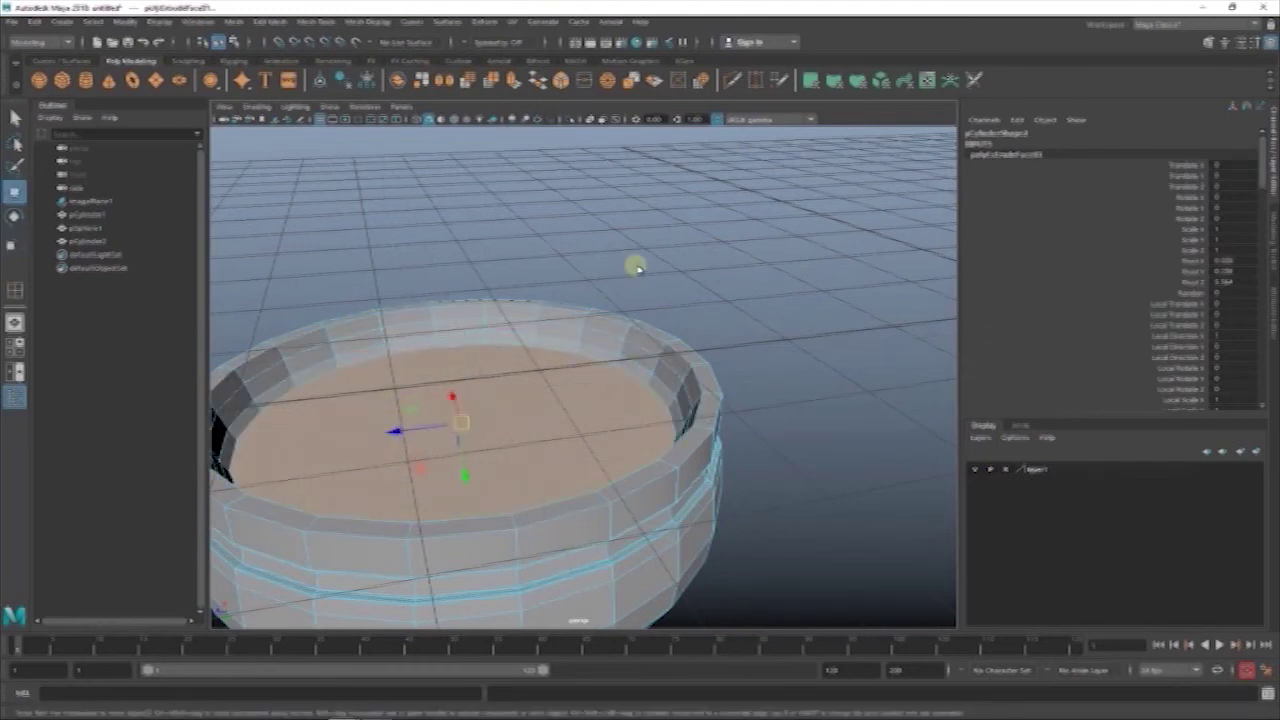
scroll(637, 268, up, 2)
- Bevel the edge loop around the rim of the bottom recess
key(F10)
double_click(643, 332)
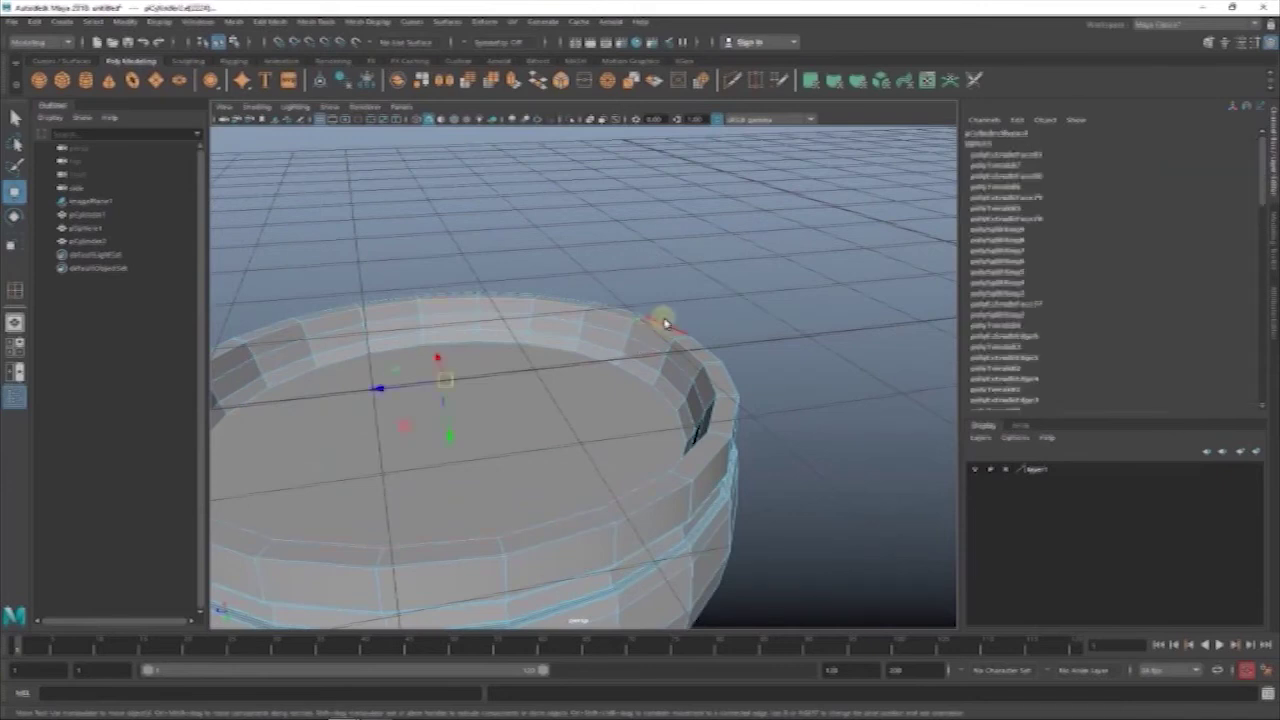
shift+right_drag(663, 322, 745, 276)
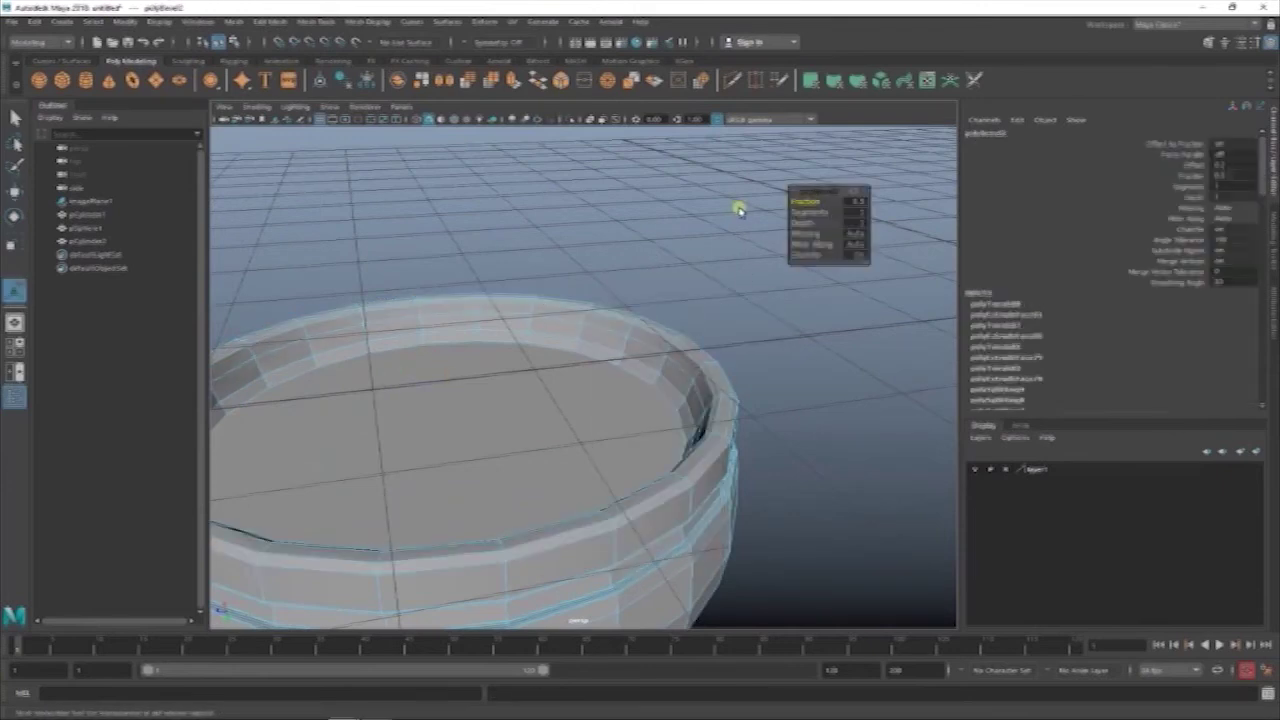
right_click(666, 208)
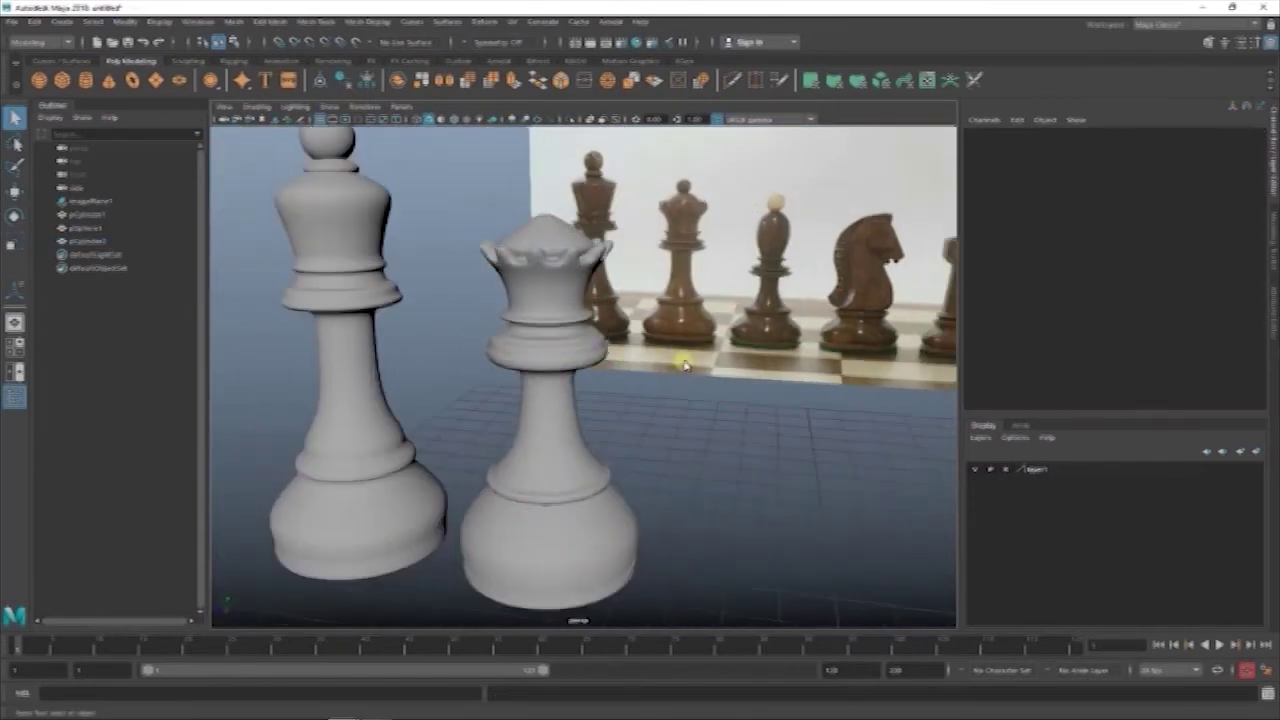
- Select the king and insert an edge loop near the bottom of its base
alt+drag(766, 194, 531, 371)
click(553, 459)
key(space)
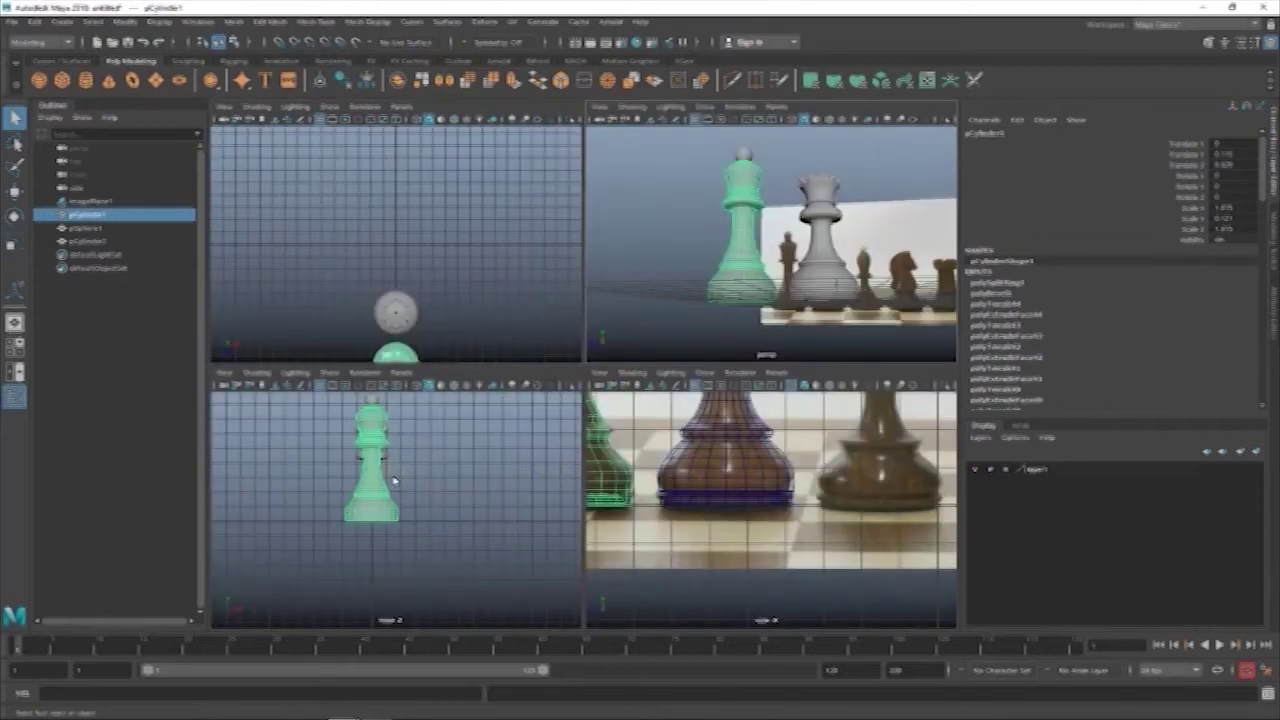
key(space)
key(space)
key(space)
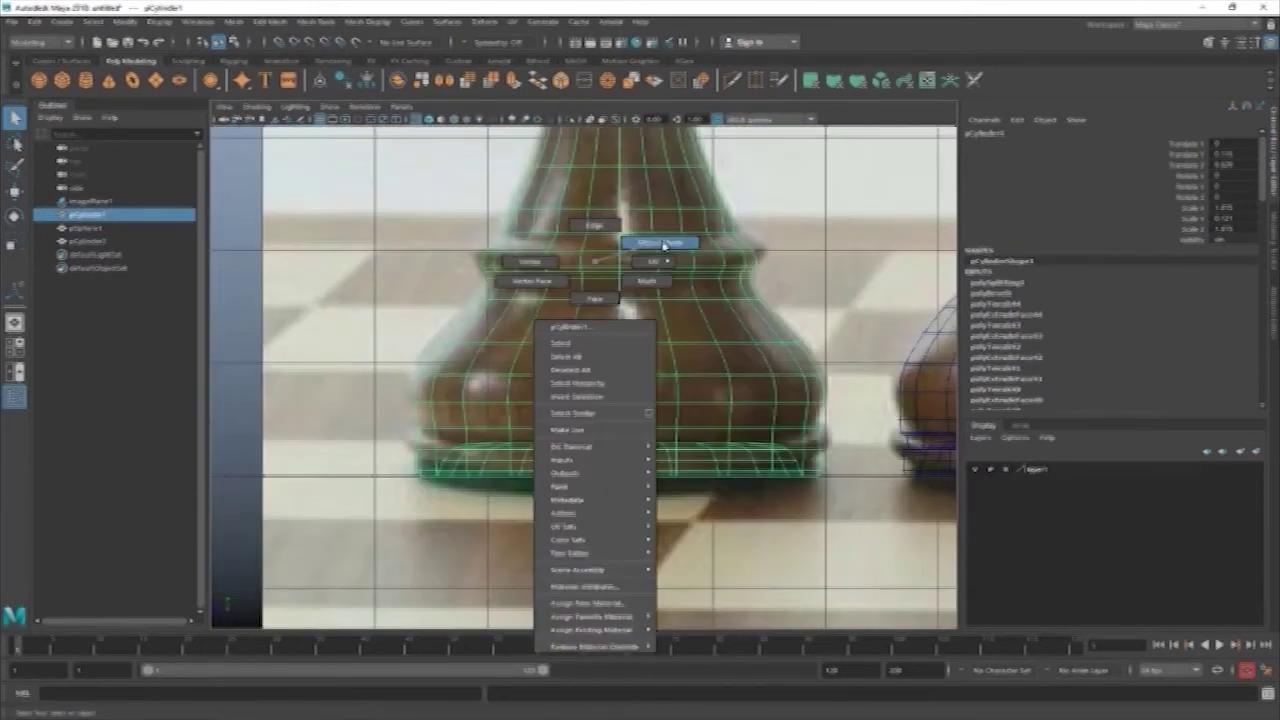
shift+right_drag(796, 203, 590, 242)
scroll(598, 290, up, 5)
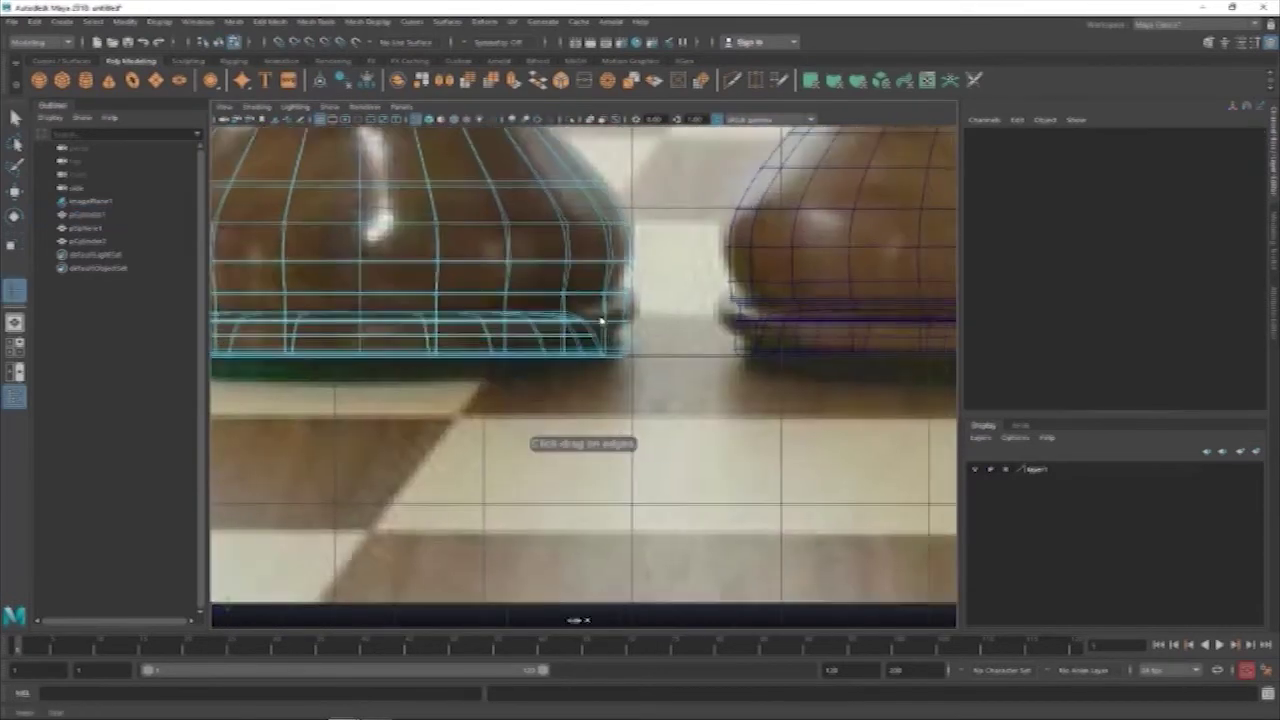
scroll(608, 333, up, 3)
alt+middle_drag(608, 290, 652, 328)
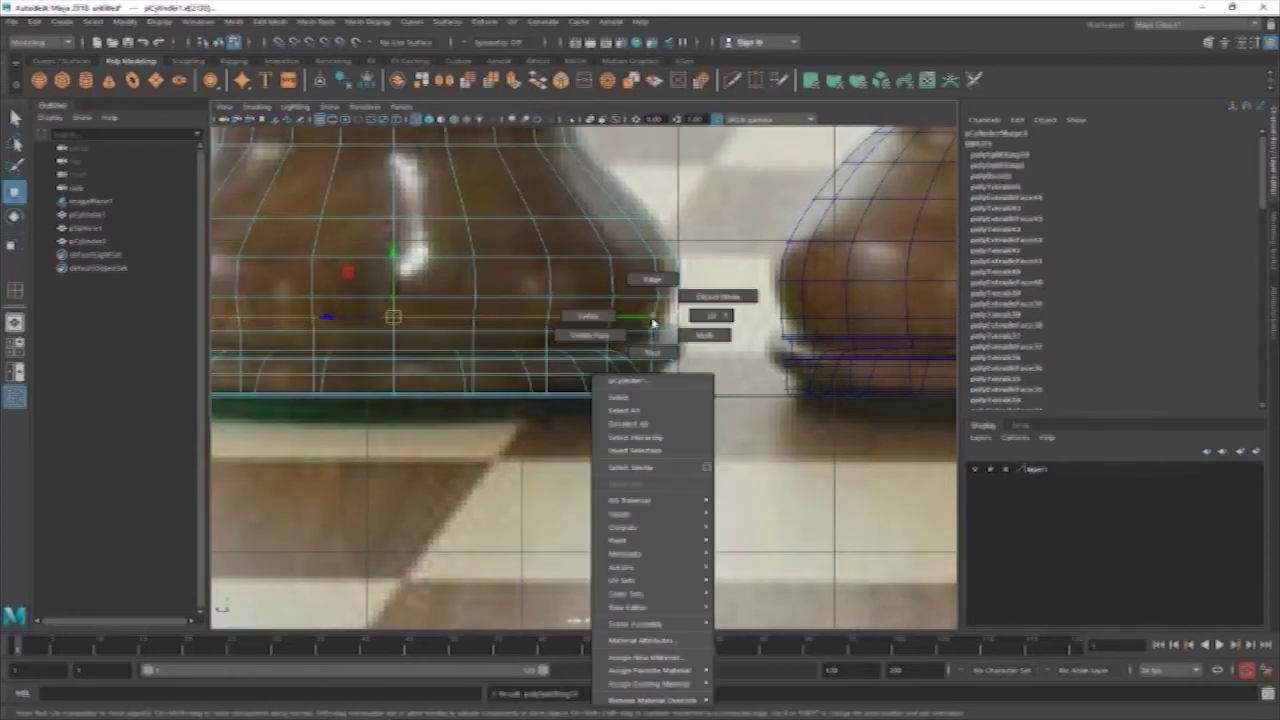
right_drag(652, 318, 643, 329)
key(w)
- Extrude the king's base face ring inward to form a narrow groove
key(space)
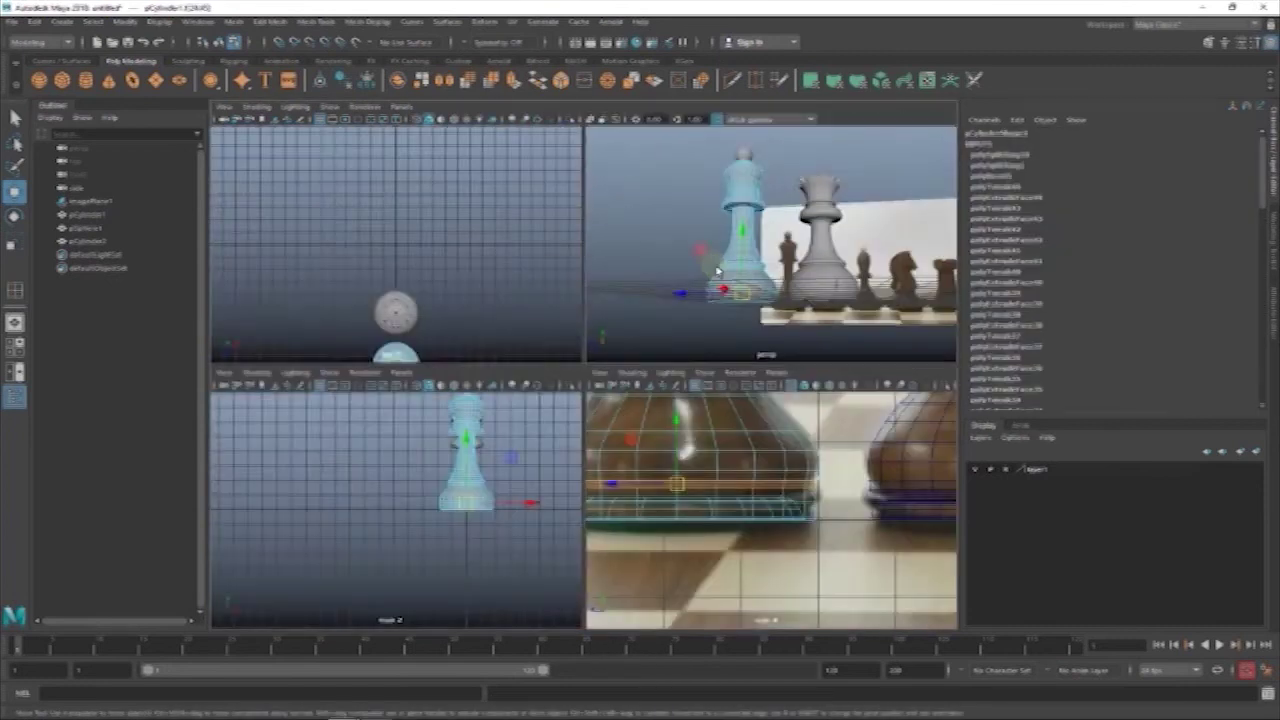
key(space)
mouse_move(714, 271)
alt+mouse_down()
mouse_move(683, 317)
mouse_move(675, 278)
alt+mouse_up()
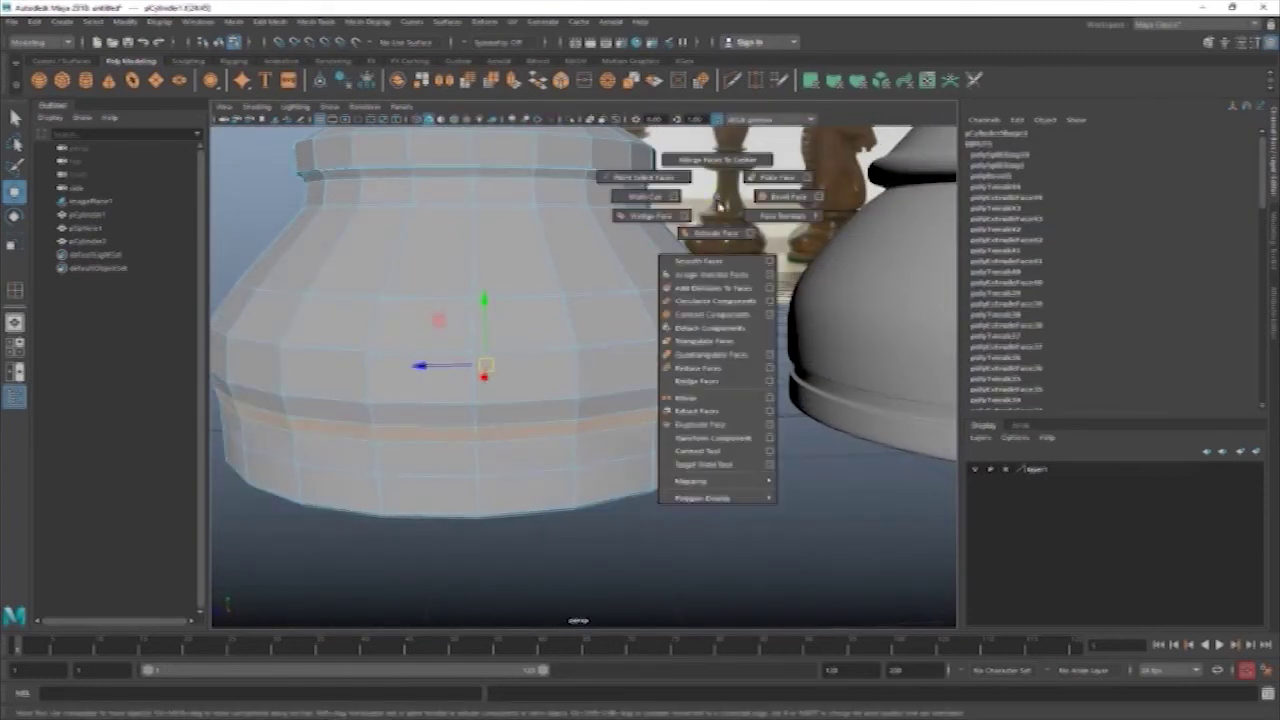
mouse_move(675, 278)
shift+right_down()
mouse_move(737, 241)
mouse_move(760, 300)
shift+right_up()
right_drag(680, 280, 688, 308)
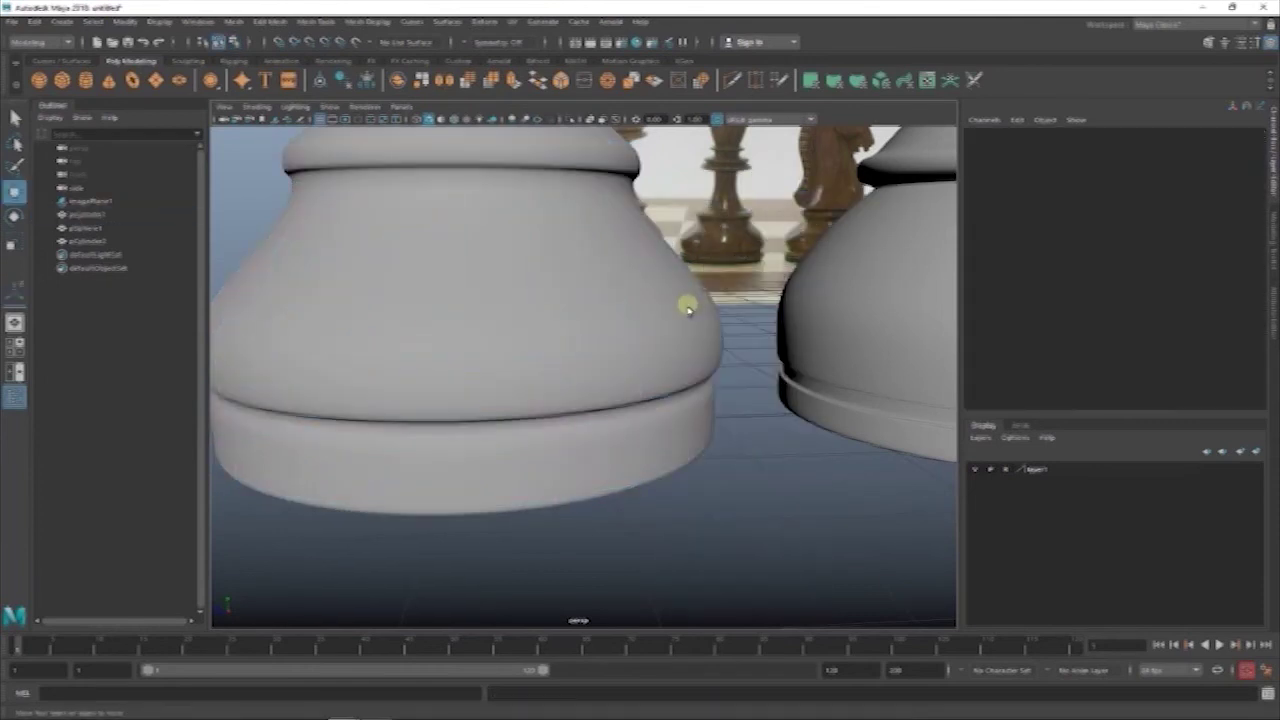
mouse_move(688, 308)
alt+mouse_down()
mouse_move(677, 263)
mouse_move(620, 360)
mouse_move(654, 369)
mouse_move(689, 403)
alt+mouse_up()
- Reselect the king's body and insert another edge loop beside the groove
click(619, 361)
scroll(617, 361, down, 3)
scroll(622, 283, up, 3)
scroll(622, 283, up, 3)
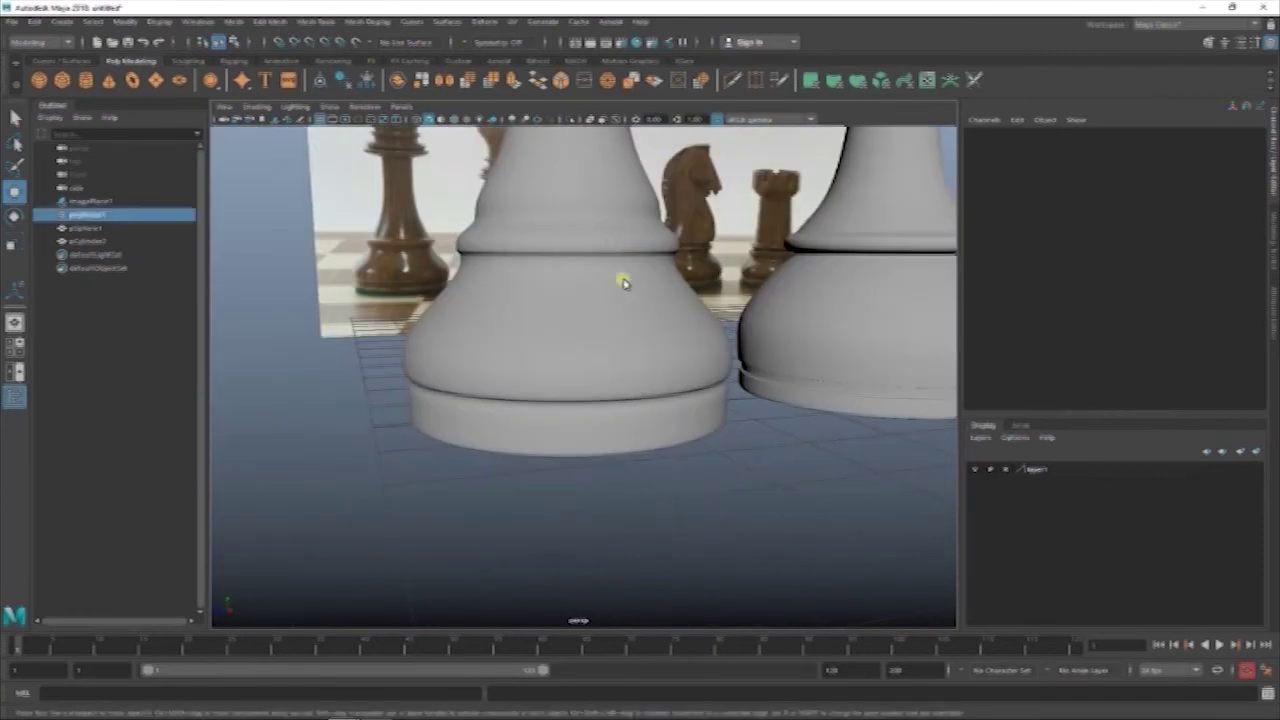
click(622, 283)
alt+drag(622, 283, 350, 198)
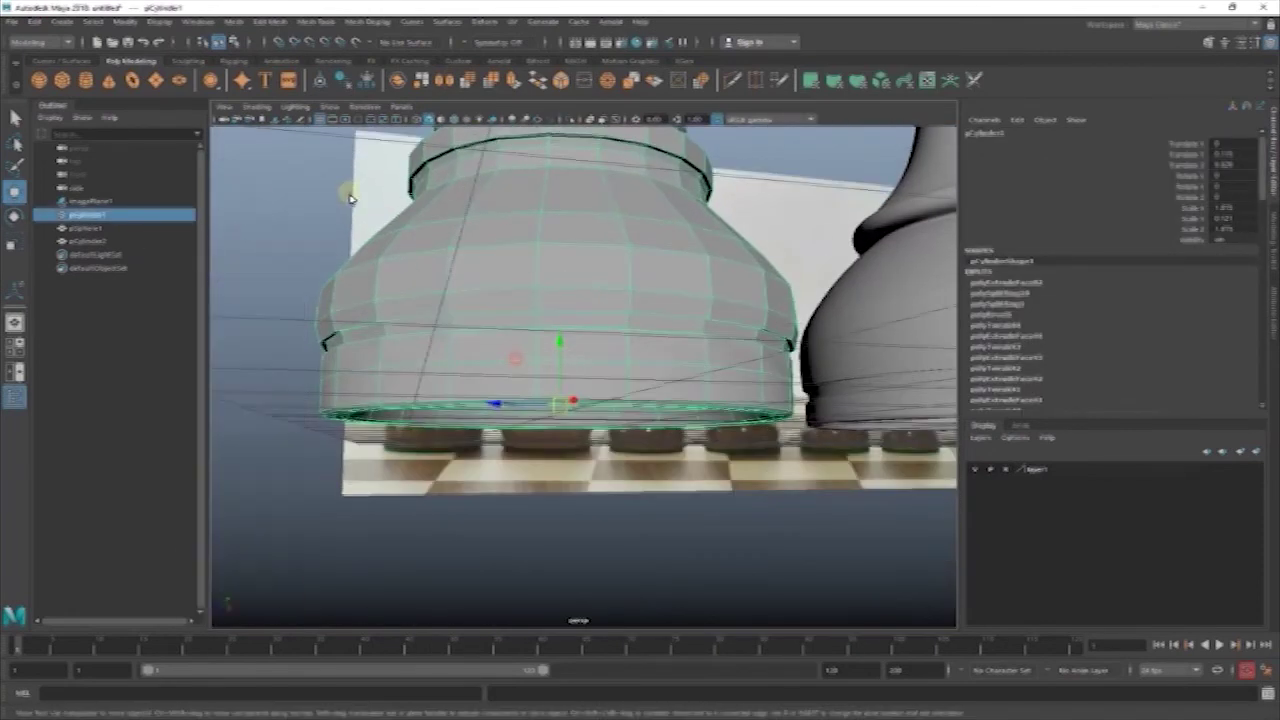
shift+right_drag(350, 198, 391, 349)
scroll(391, 349, up, 5)
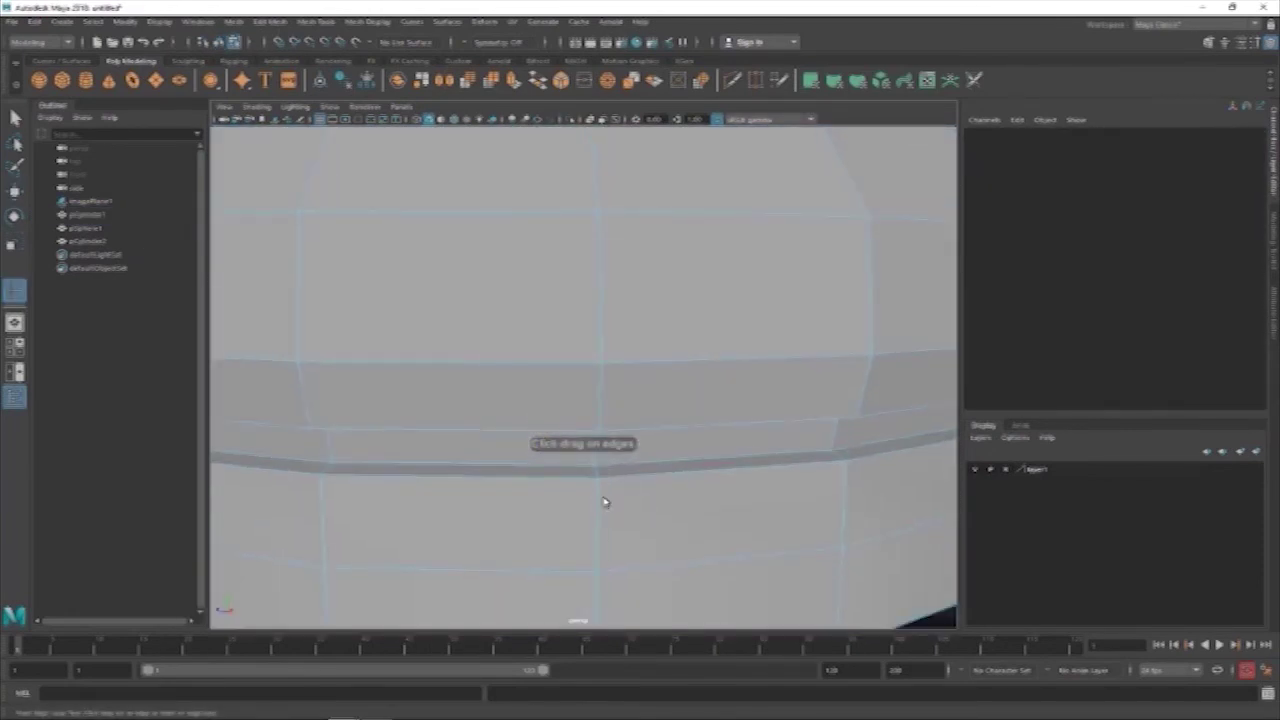
mouse_move(604, 502)
mouse_down()
mouse_move(583, 371)
mouse_move(560, 414)
mouse_move(645, 312)
mouse_move(676, 343)
mouse_up()
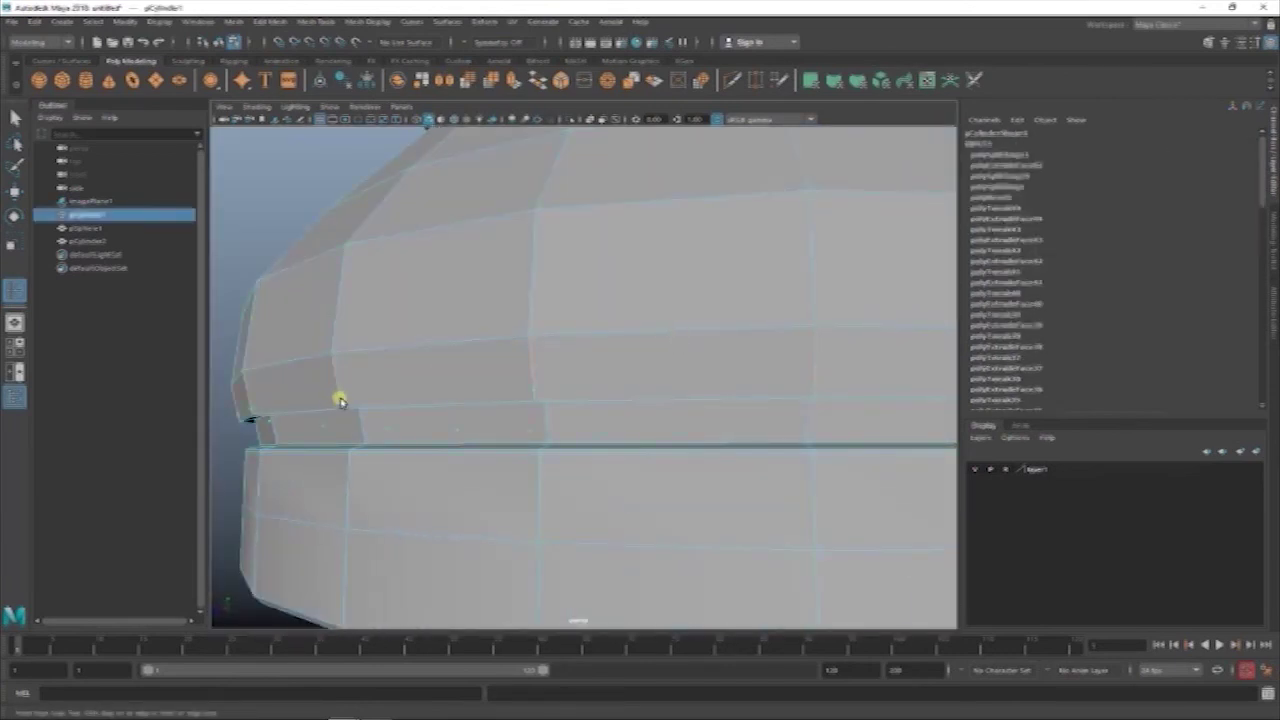
- Select the groove's edge loop, preview the mesh smoothed, and view the whole chess scene
double_click(340, 400)
key(3)
right_drag(343, 320, 323, 233)
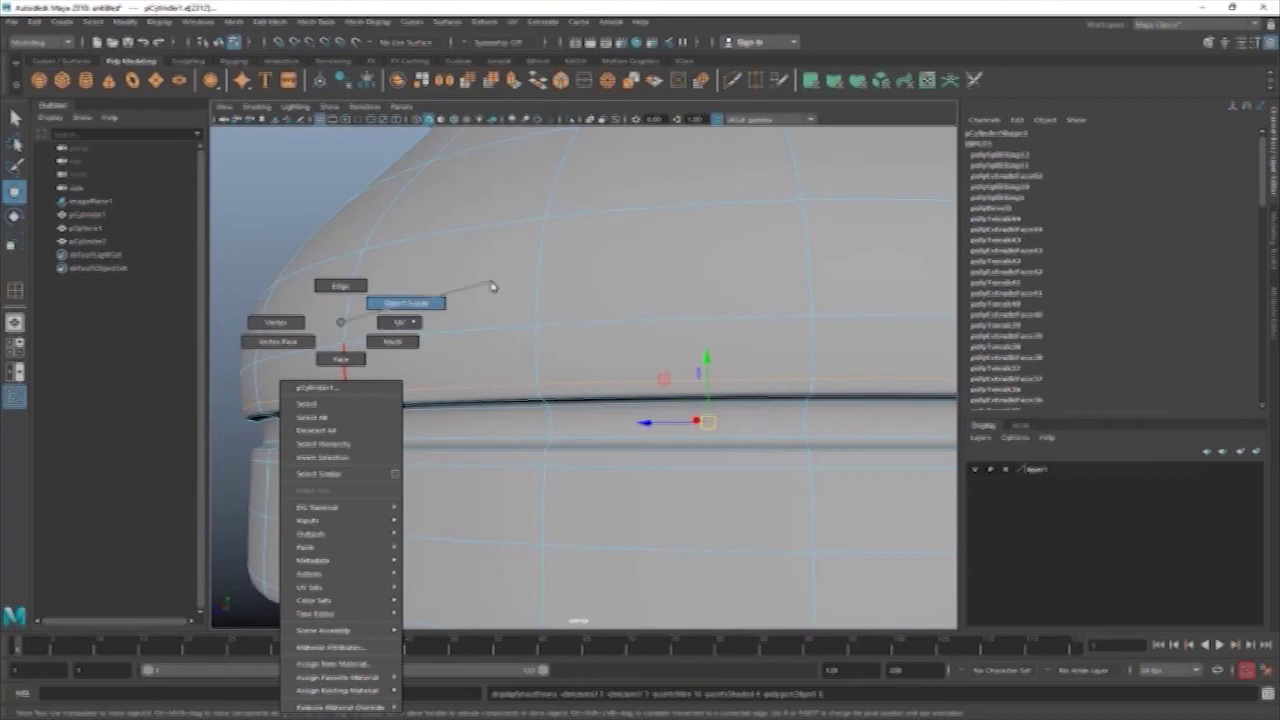
click(323, 233)
scroll(449, 254, down, 5)
alt+drag(449, 254, 720, 283)
- Duplicate the king's ball finial and move the copy onto the top of the queen
key(space)
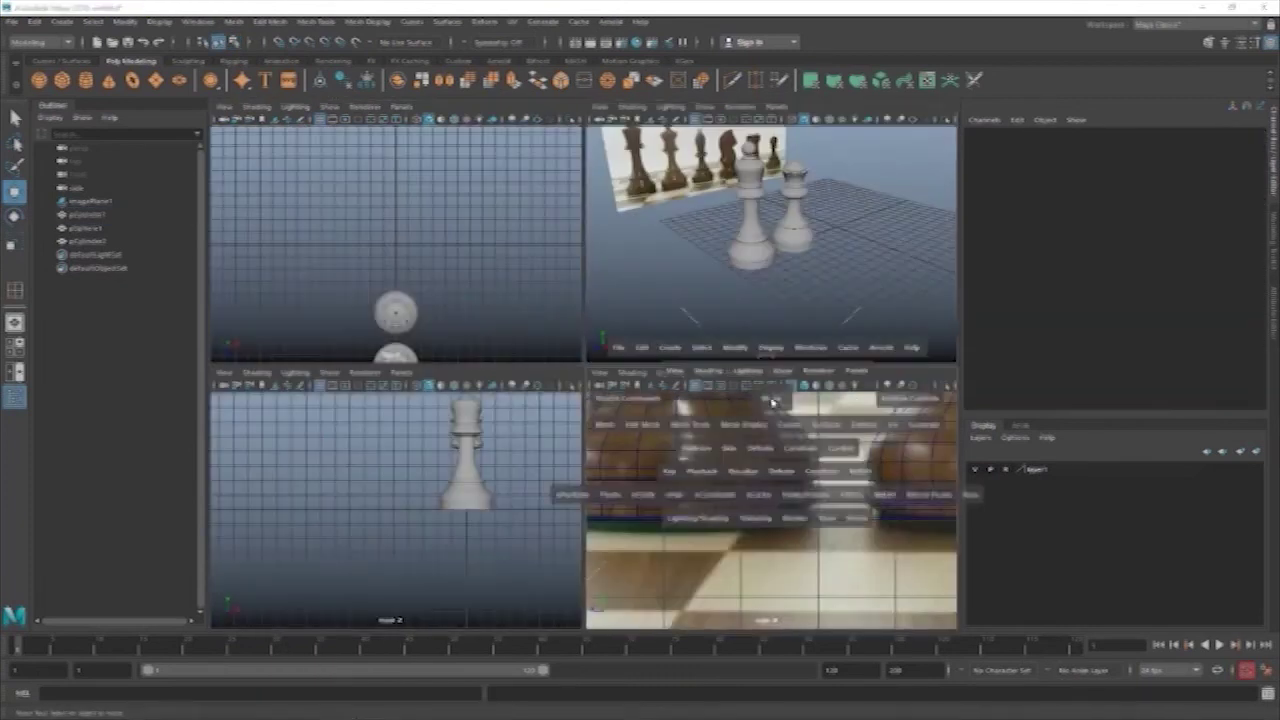
scroll(686, 338, up, 1)
click(478, 202)
key(ctrl+d)
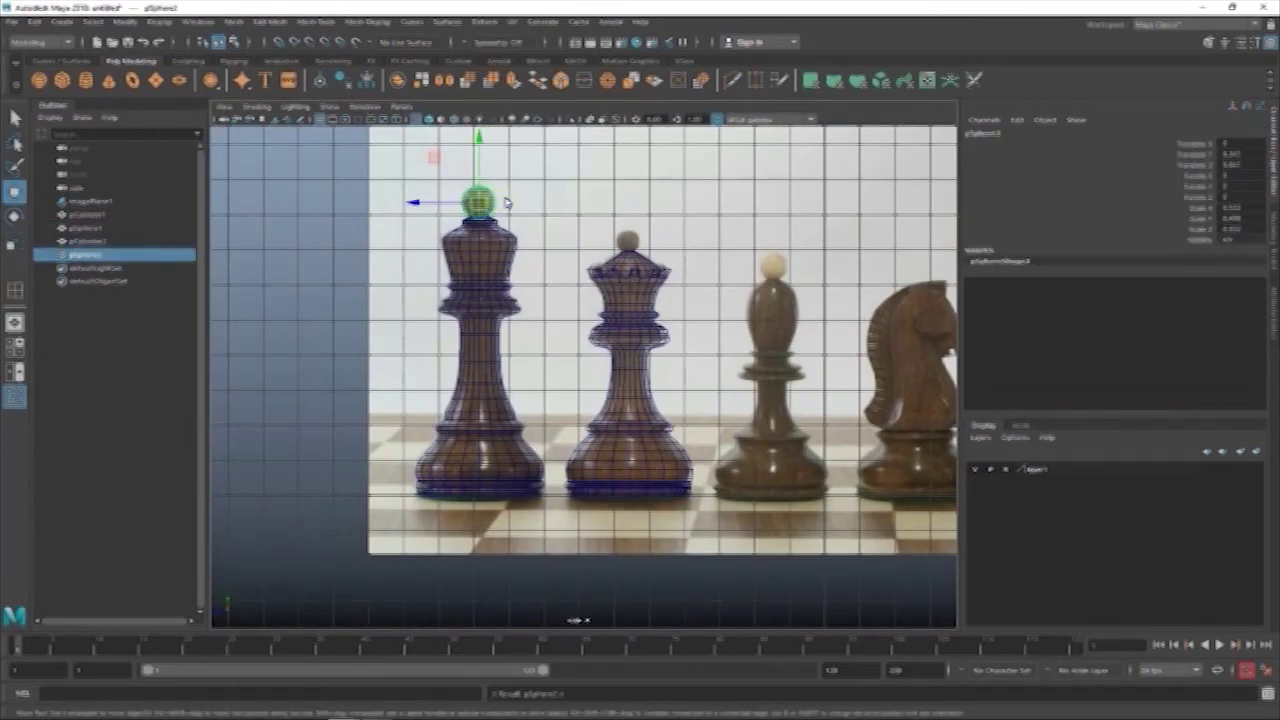
drag(478, 203, 628, 242)
key(f)
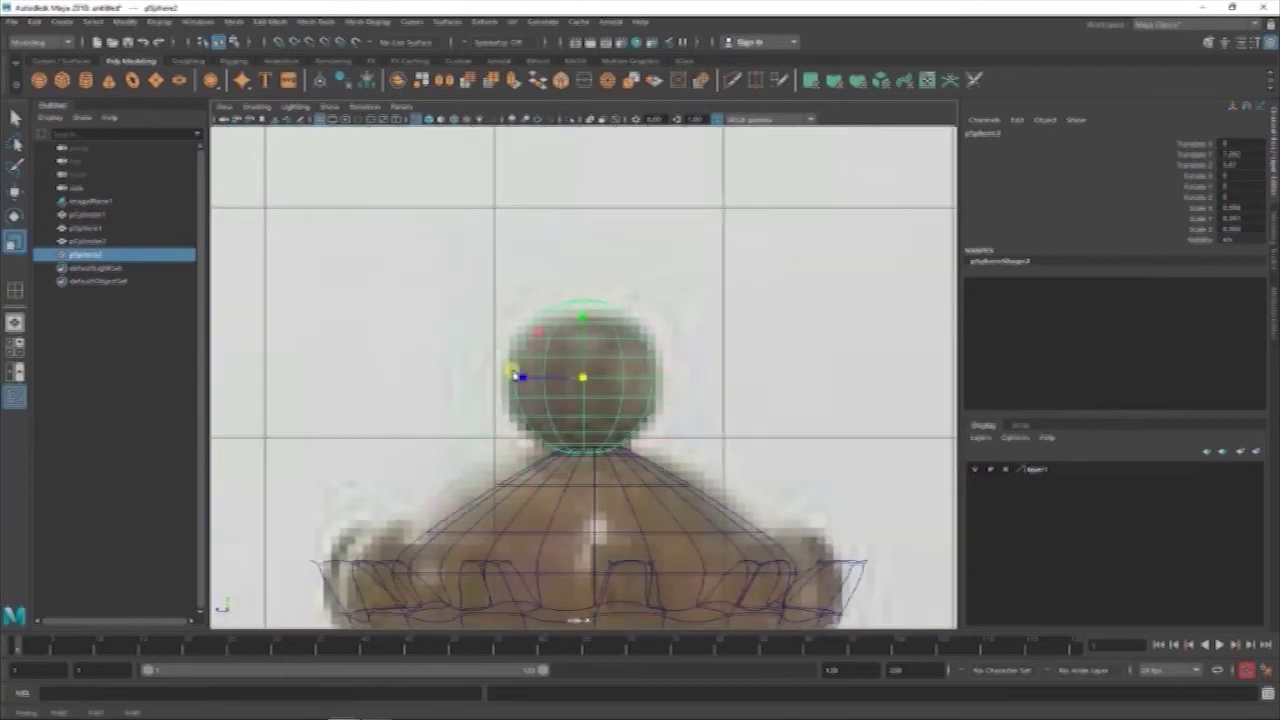
key(w)
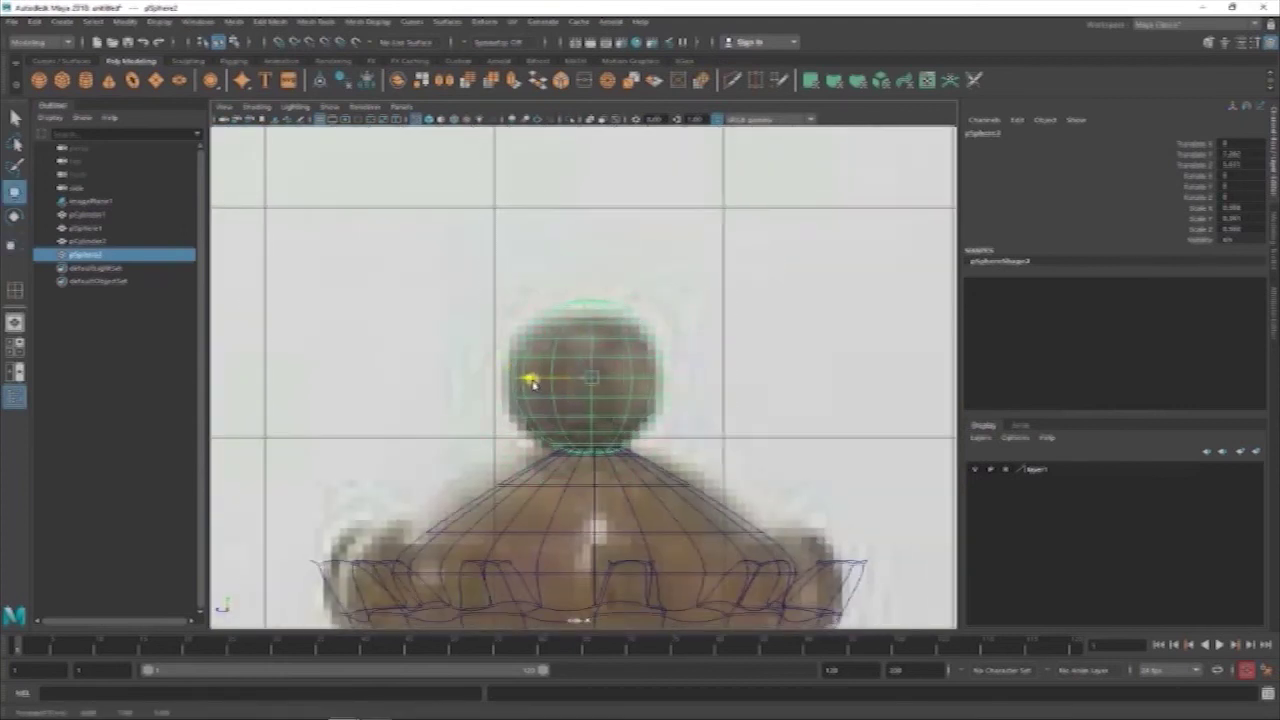
- Orbit around the king and queen to check the new finial from the side
key(space)
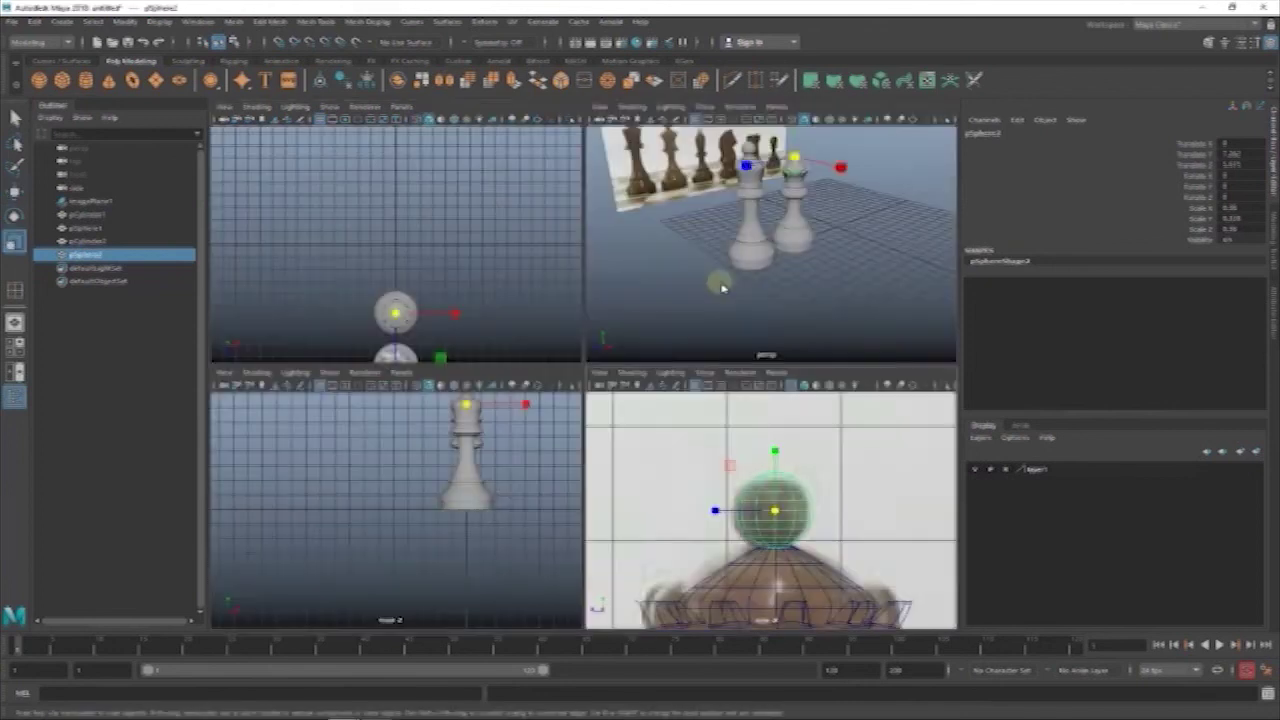
key(space)
key(f)
alt+drag(723, 286, 549, 274)
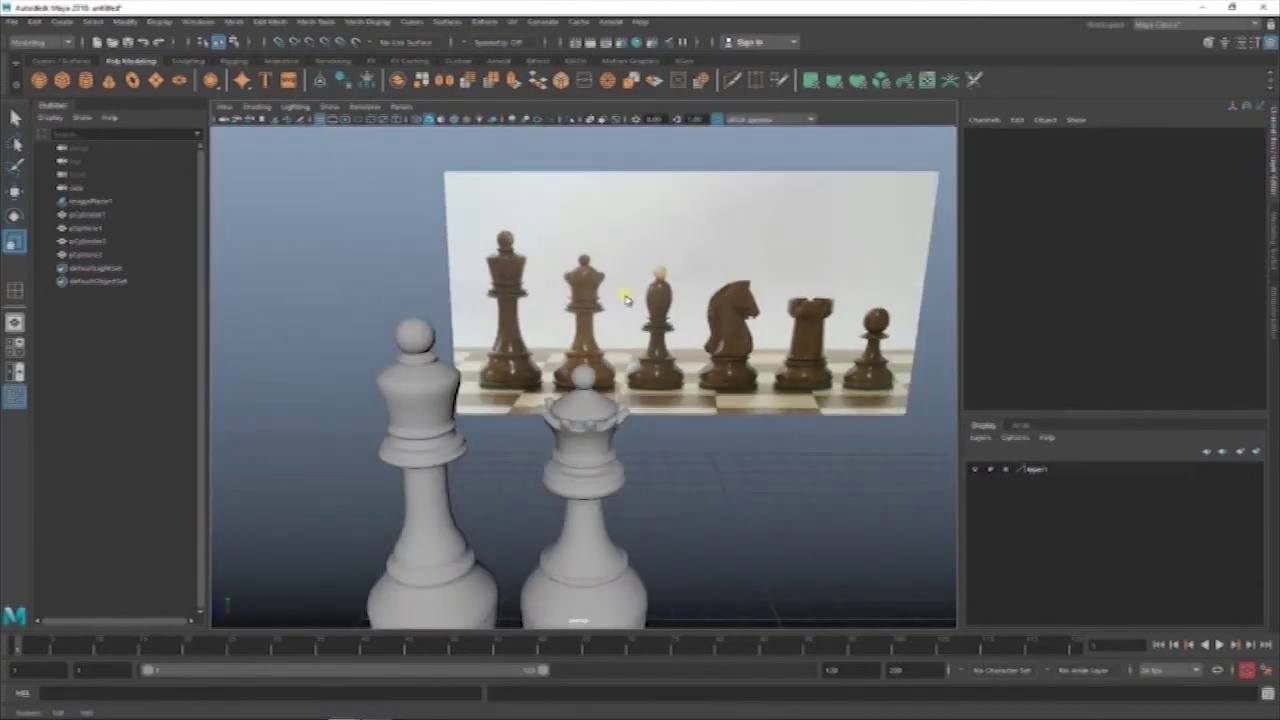
click(549, 274)
scroll(549, 274, up, 5)
mouse_move(626, 306)
alt+mouse_down()
mouse_move(645, 333)
mouse_move(640, 289)
mouse_move(640, 360)
mouse_move(571, 214)
alt+mouse_up()
scroll(613, 330, down, 3)
- Maximise the front view and pan across both pieces to compare them with the reference photo
key(space)
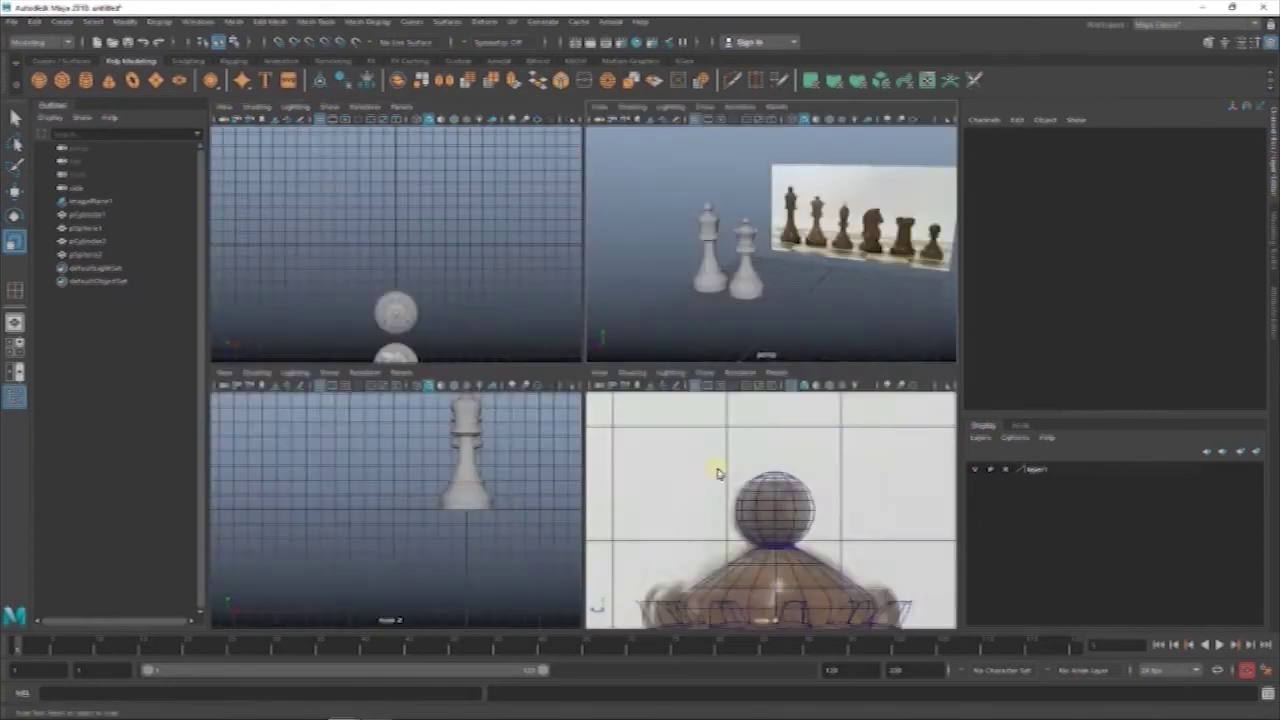
key(space)
scroll(600, 340, up, 3)
alt+drag(600, 340, 590, 338)
scroll(588, 338, up, 2)
alt+middle_drag(584, 336, 706, 423)
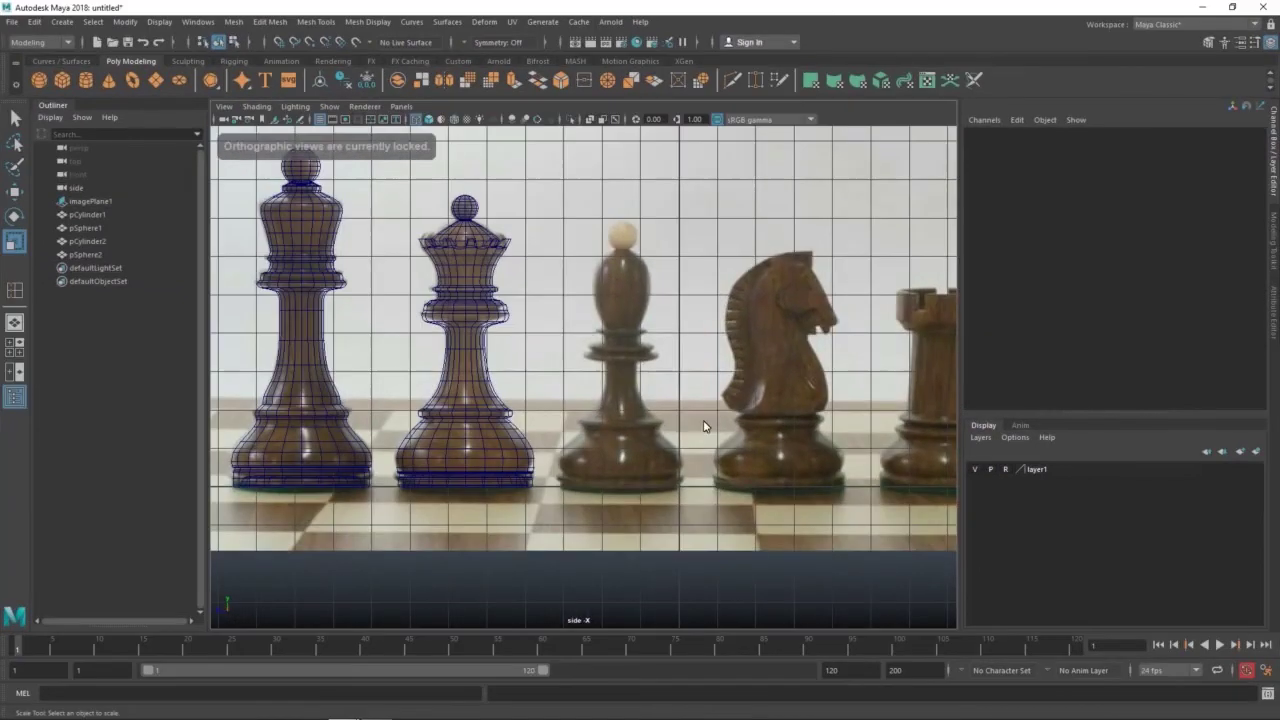